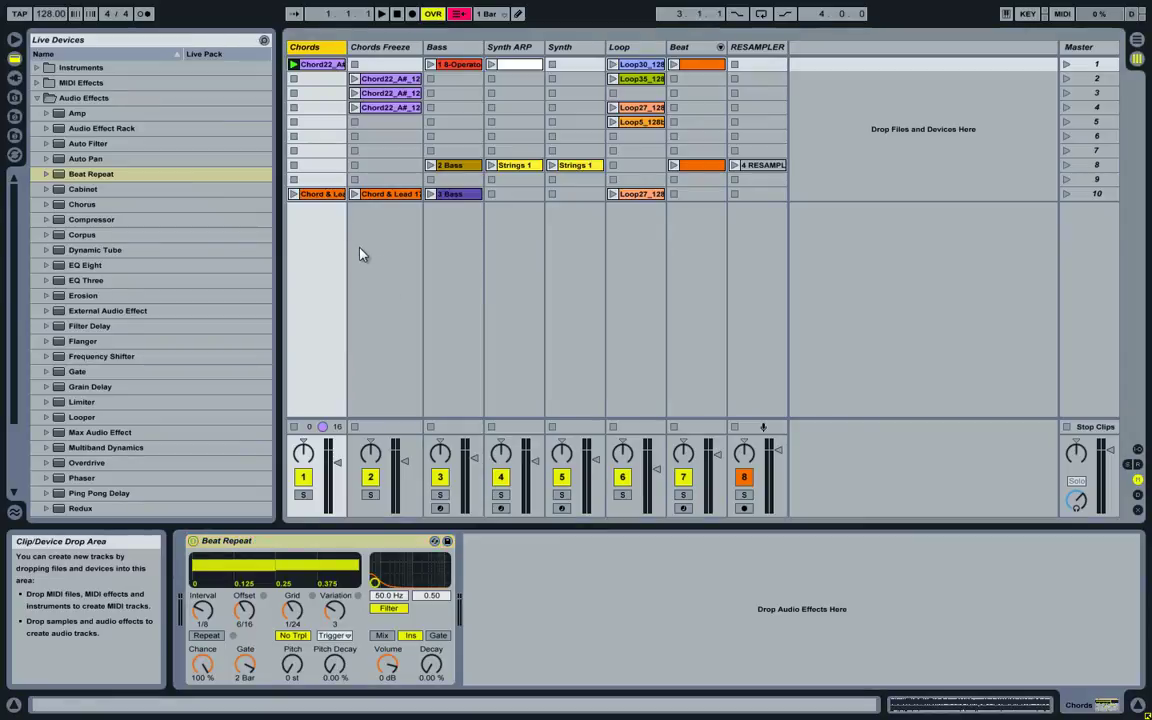
# Switch off Beat Repeat on the Chords track after viewing the Chord22_A#_128bpm clip.
pyautogui.click(318, 65)
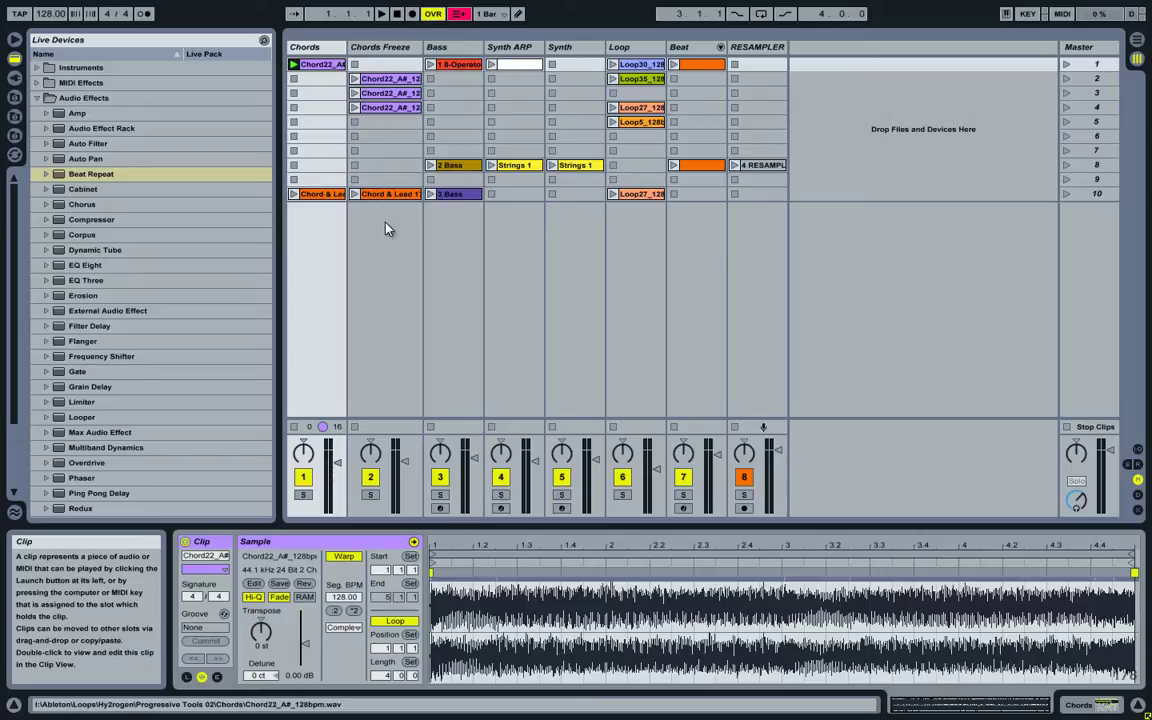
pyautogui.click(303, 47)
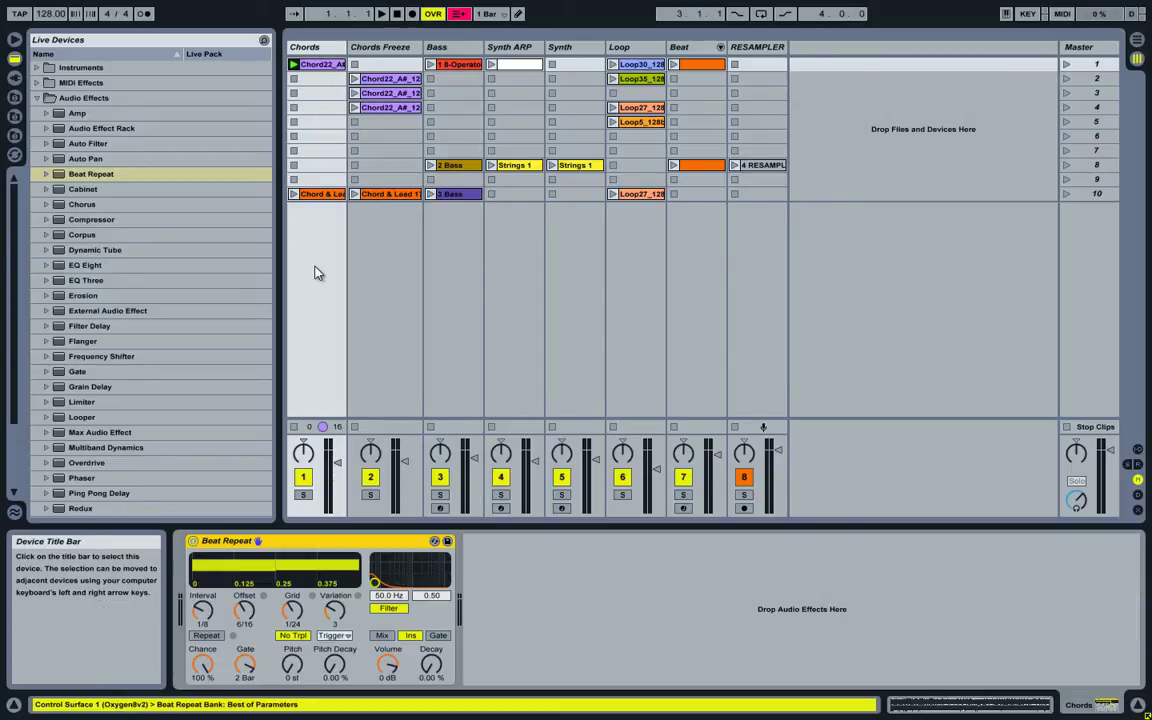
pyautogui.click(193, 541)
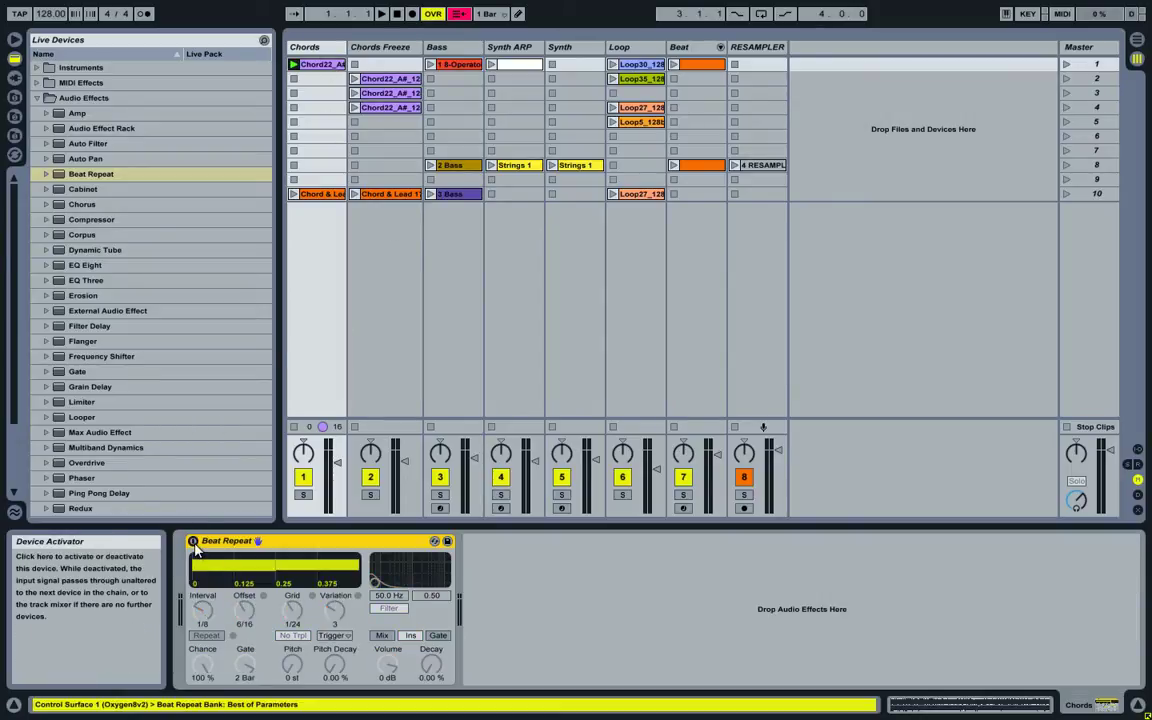
# Play the Chord22_A# clip without Beat Repeat, then stop and return to 1.1.1.
pyautogui.click(295, 67)
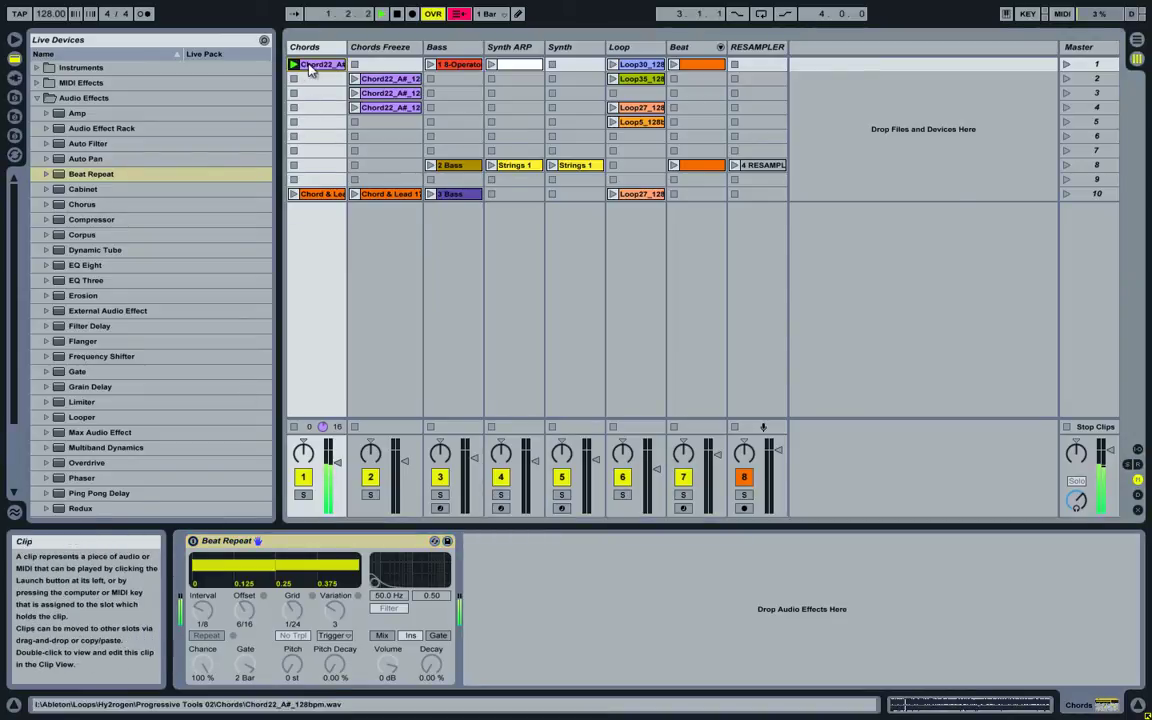
pyautogui.click(327, 65)
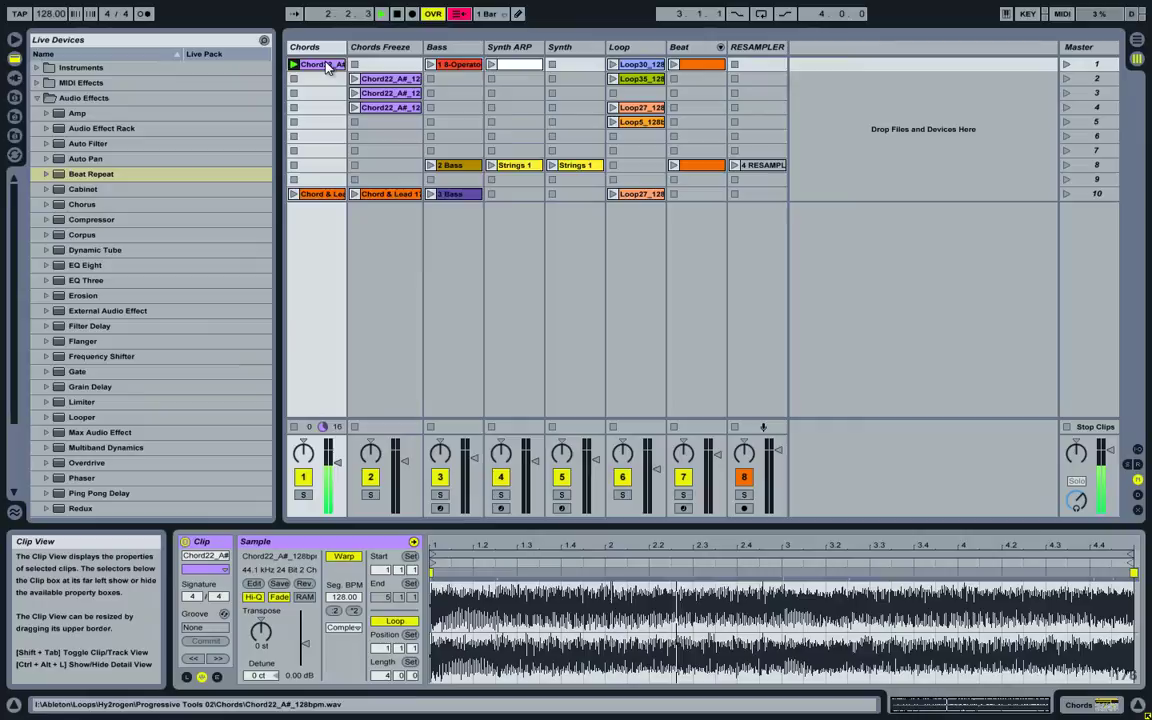
pyautogui.doubleClick(396, 13)
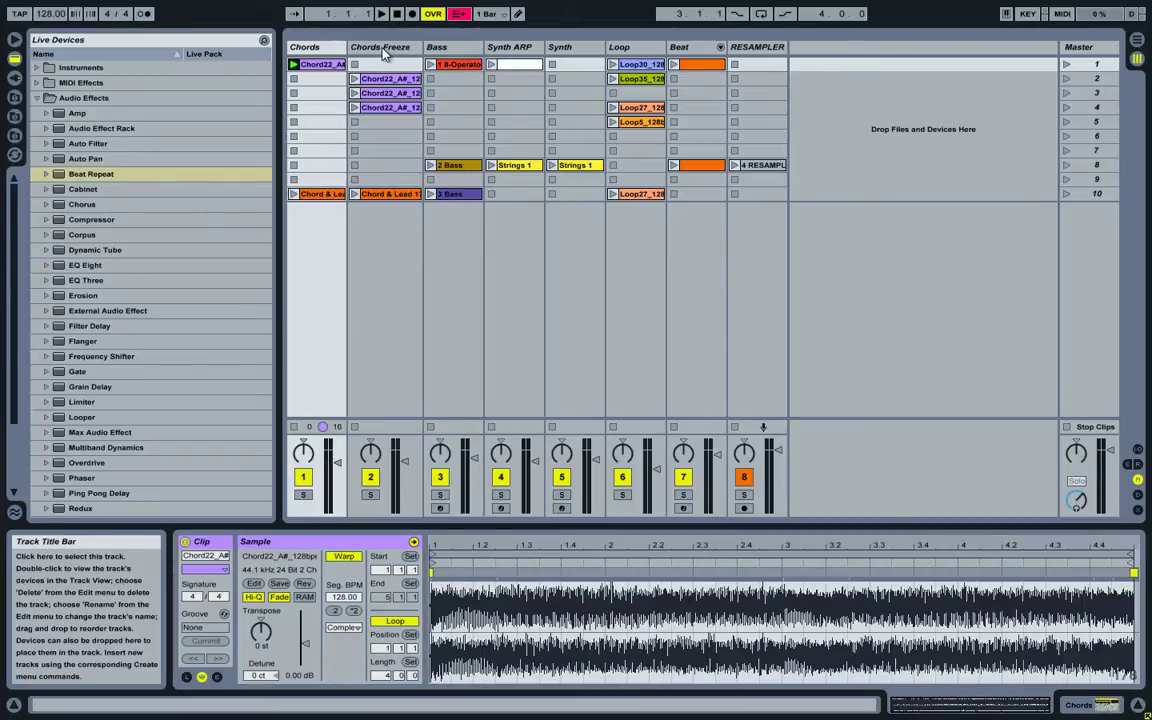
# Put the Bass track's Operator in hot-swap mode to browse the String Bass presets.
pyautogui.click(383, 52)
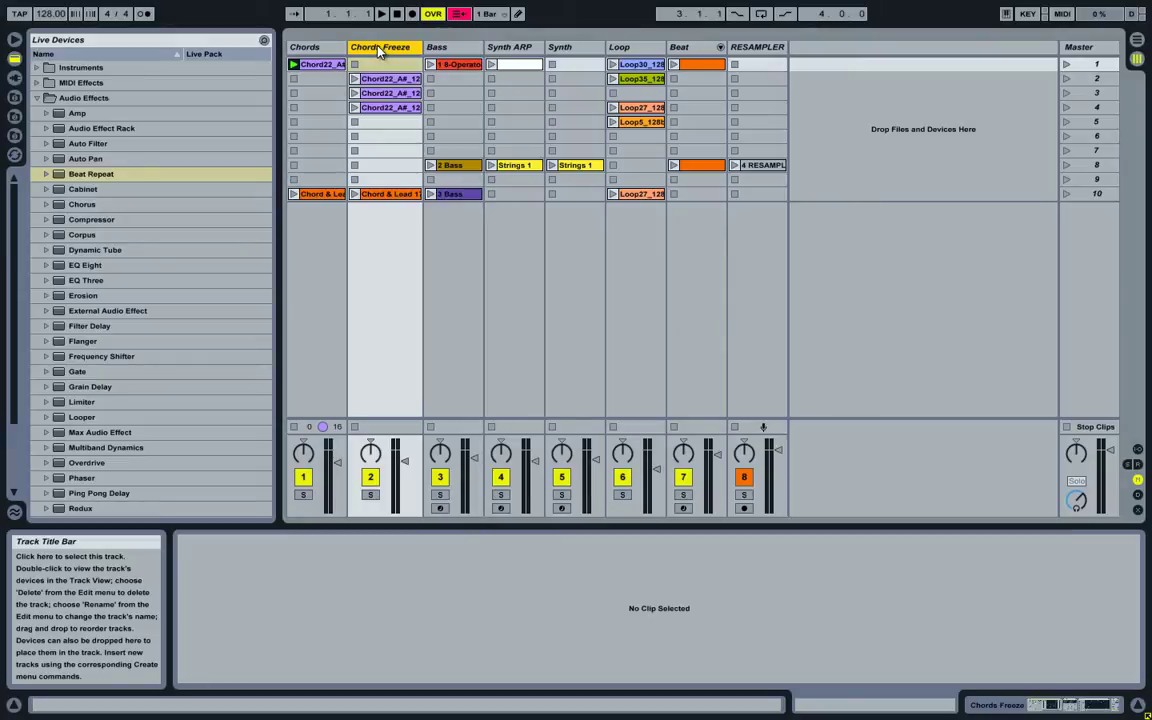
pyautogui.click(448, 52)
pyautogui.doubleClick(448, 52)
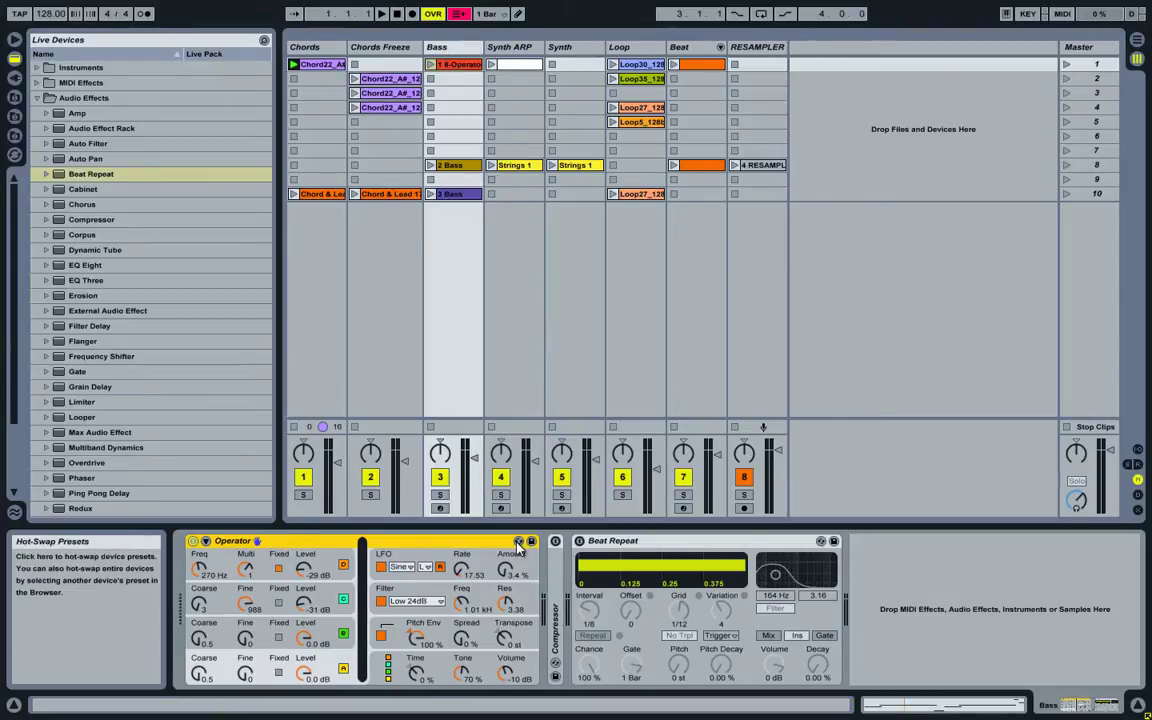
pyautogui.click(257, 541)
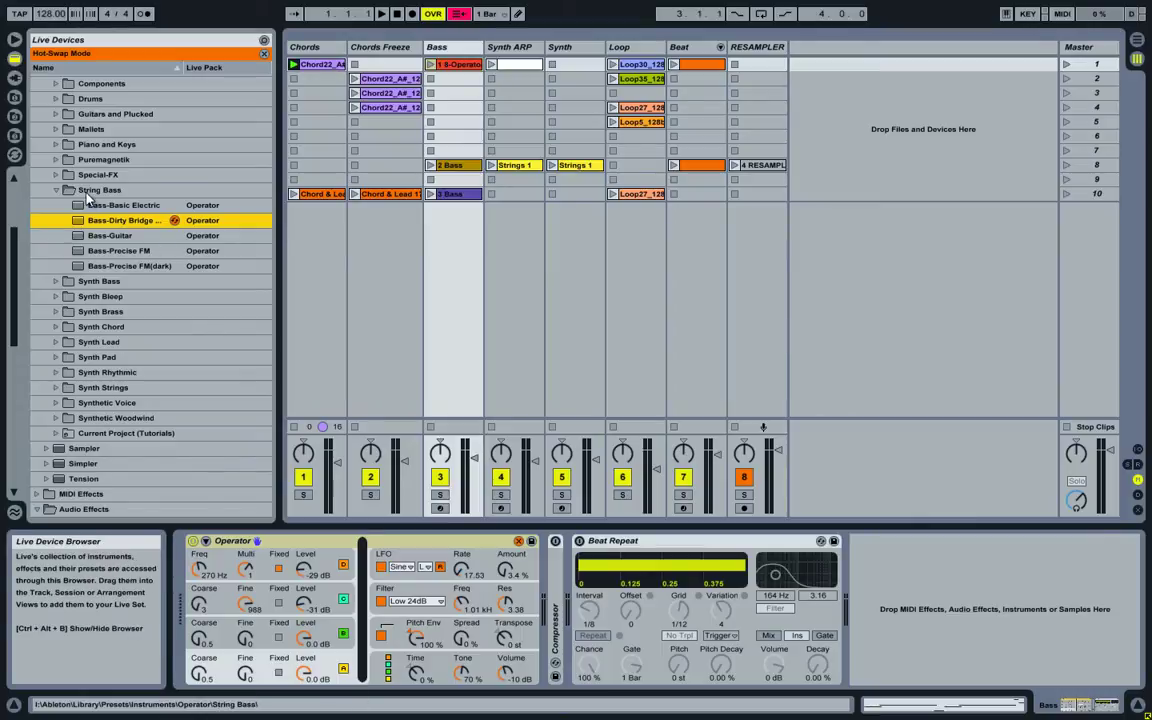
pyautogui.scroll(3, 11, 230)
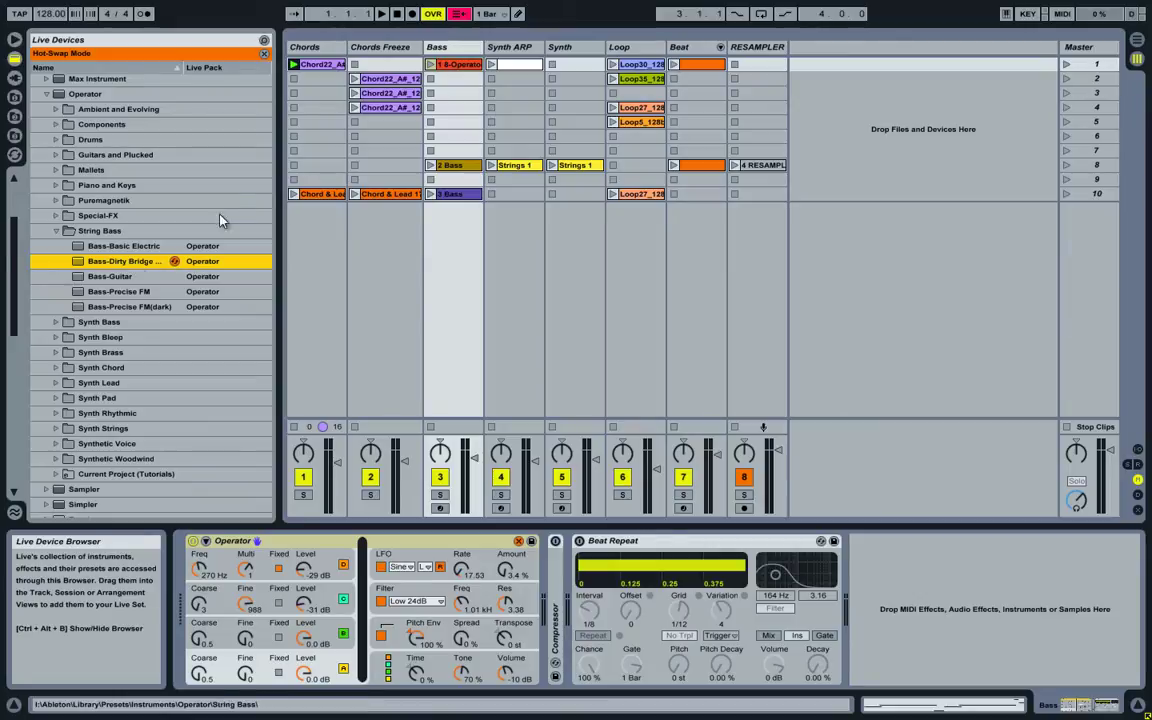
# Browse alternative presets for the Synth ARP track's Soft Light, then close hot-swap.
pyautogui.click(517, 48)
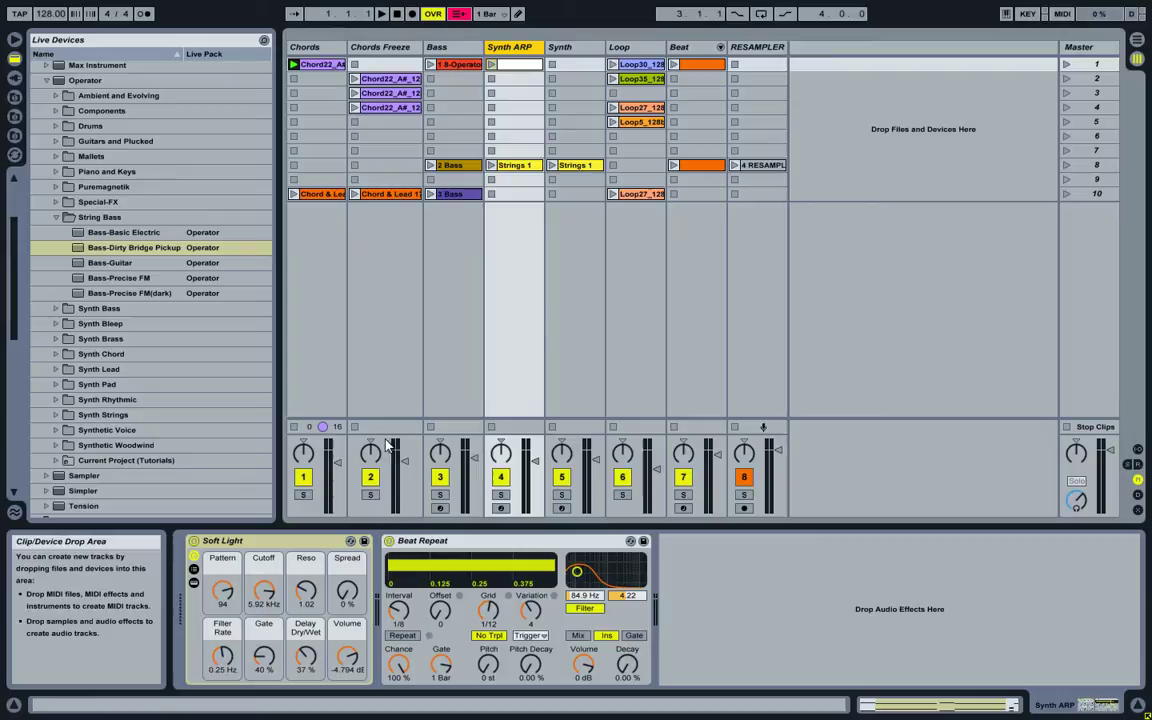
pyautogui.click(351, 541)
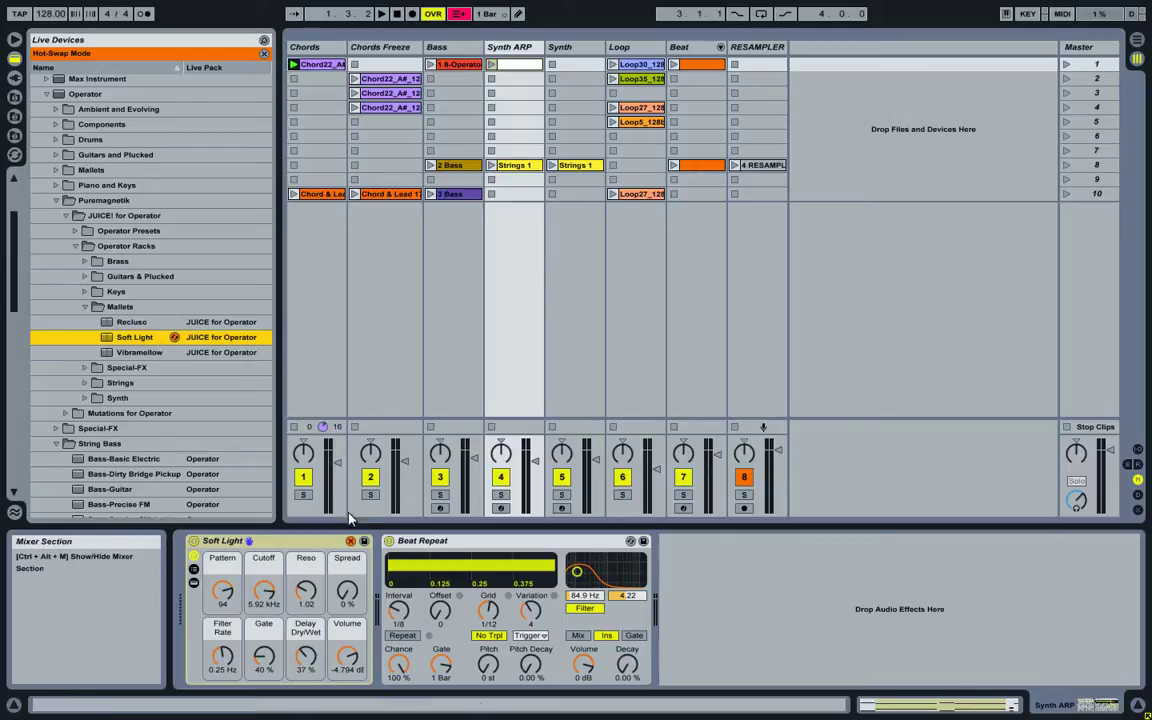
pyautogui.click(249, 541)
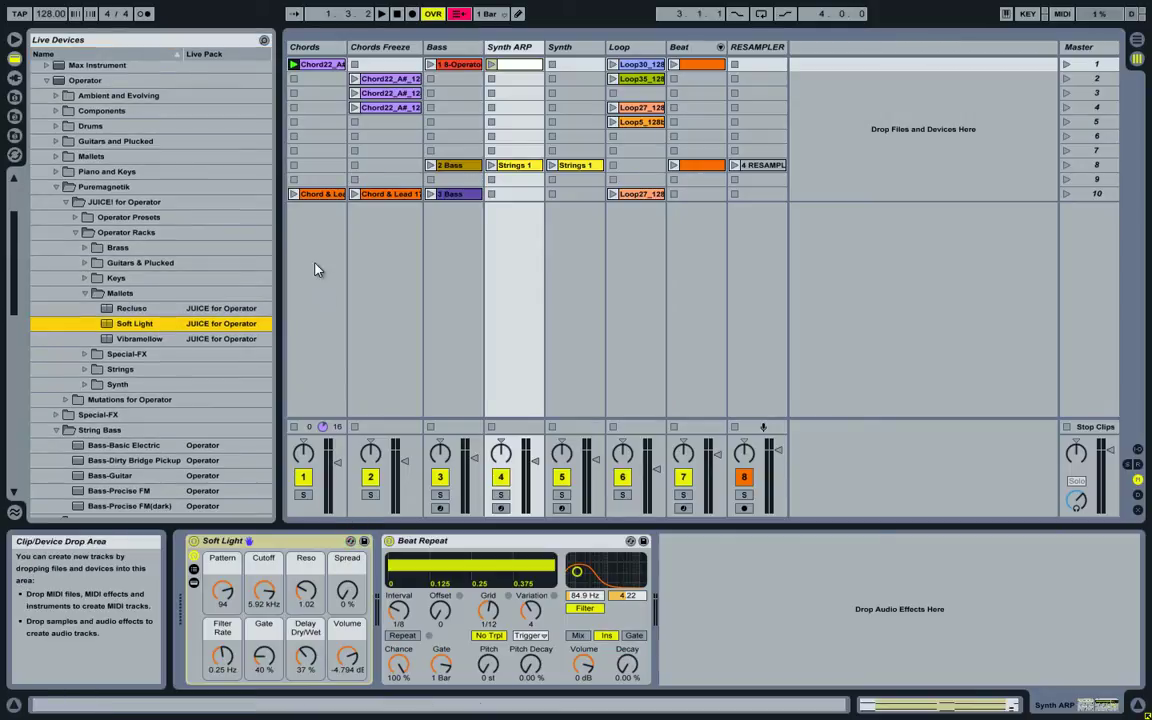
# Stop the Chords clip, bypass Synth ARP's Beat Repeat, and play its clip before stopping.
pyautogui.click(294, 427)
pyautogui.click(512, 50)
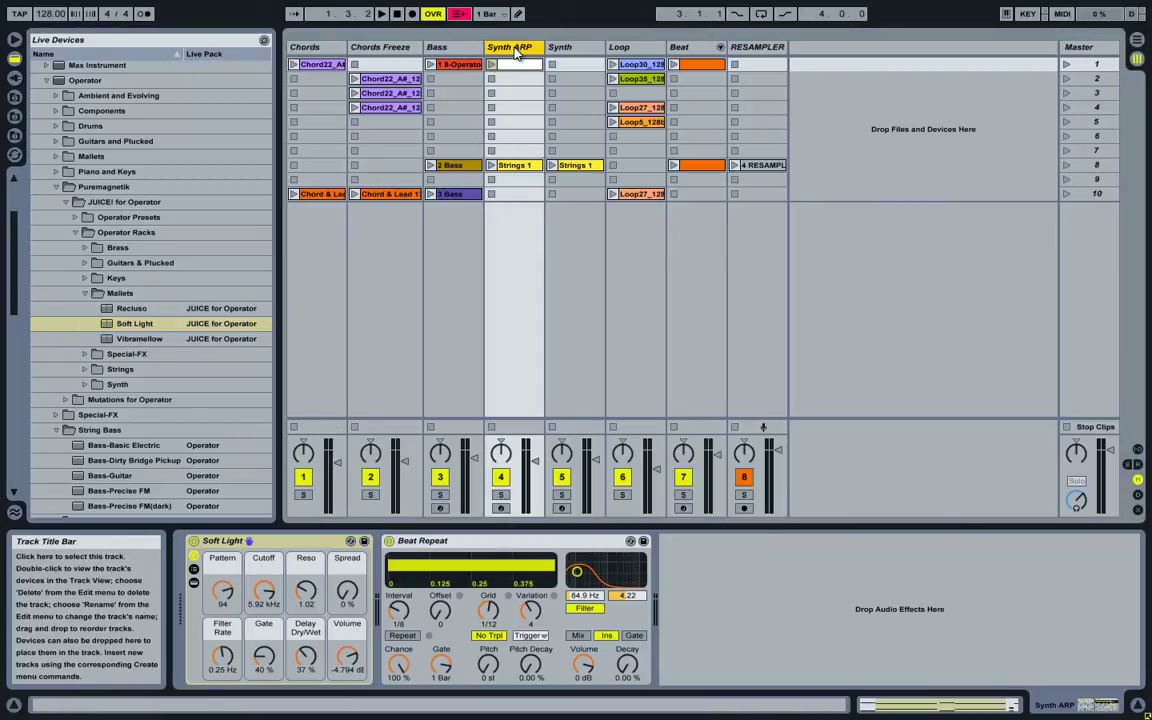
pyautogui.click(389, 541)
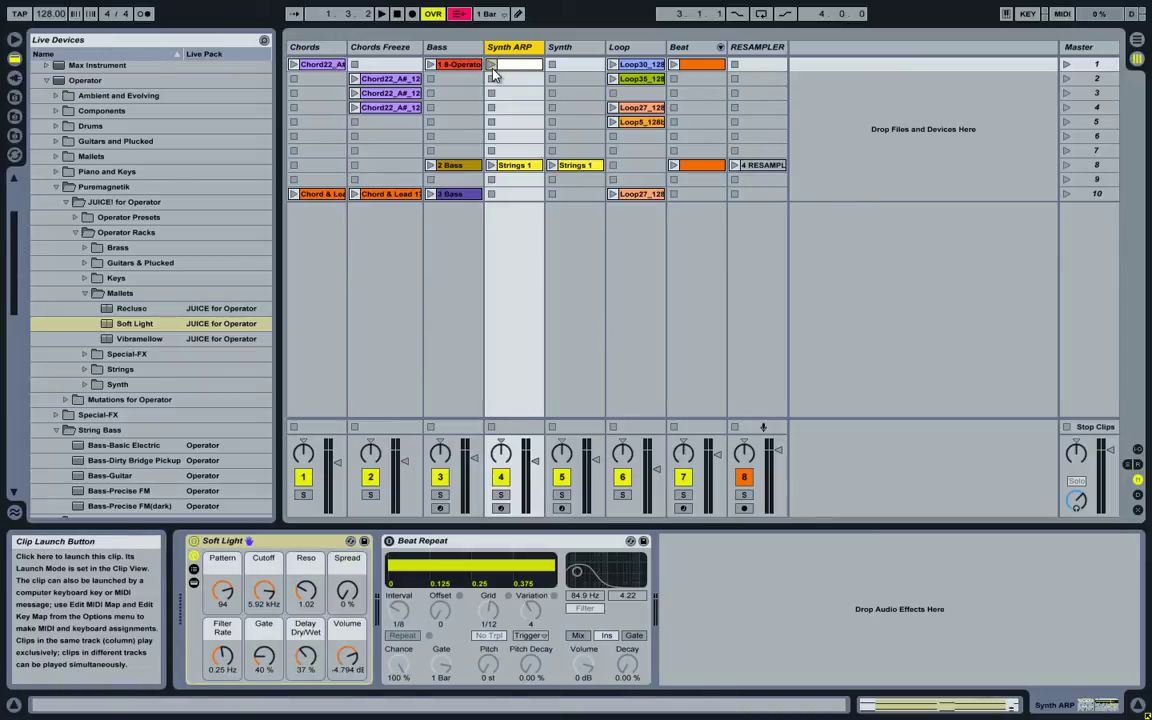
pyautogui.click(491, 65)
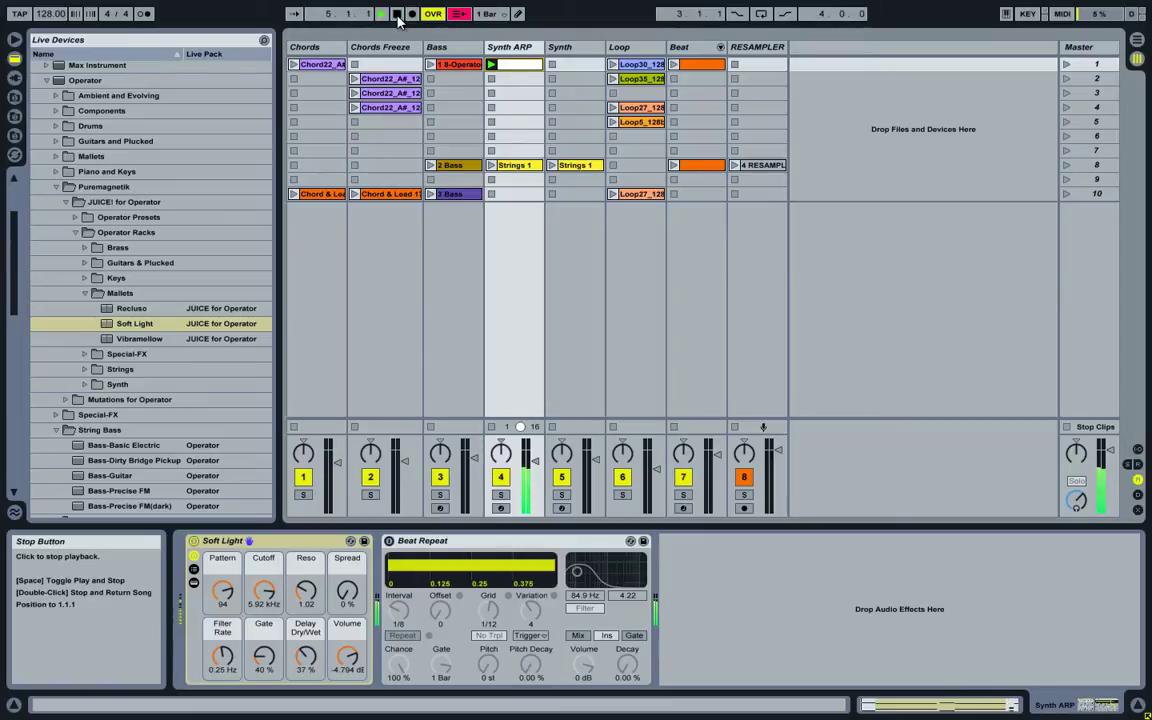
pyautogui.click(398, 22)
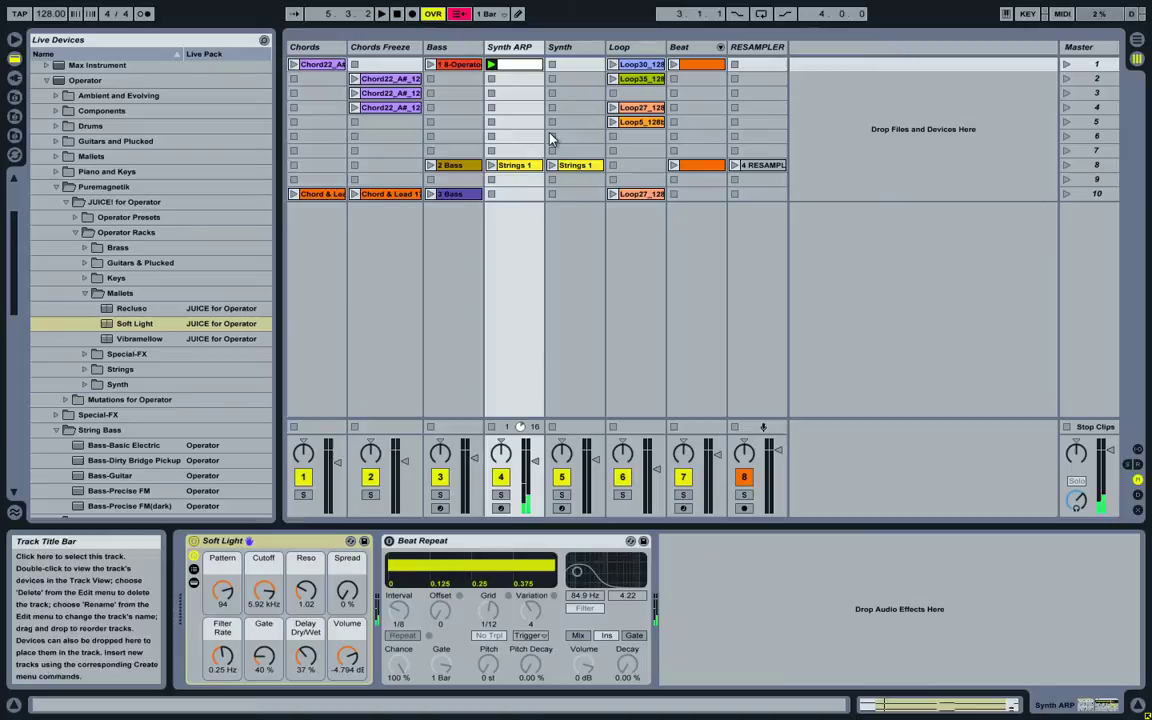
pyautogui.click(522, 50)
# Browse the Synth track's Synth-Fast and Fat rack presets, then show the Loop30_128bpm clip.
pyautogui.click(574, 48)
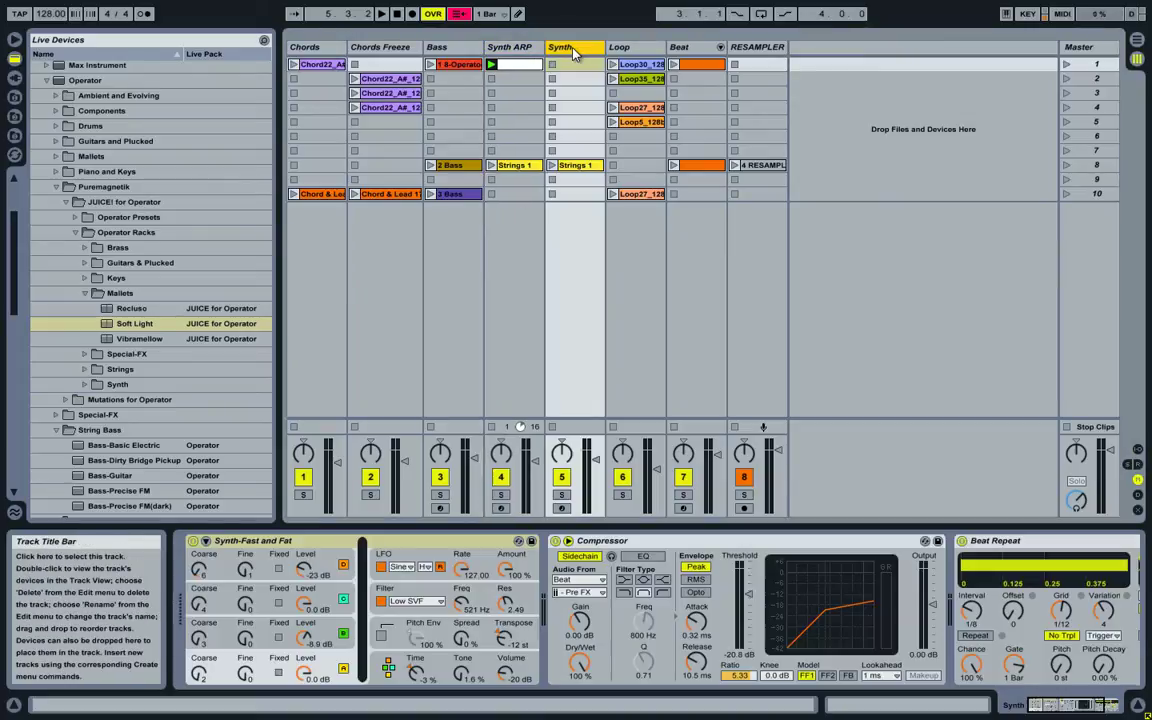
pyautogui.click(399, 545)
pyautogui.click(519, 543)
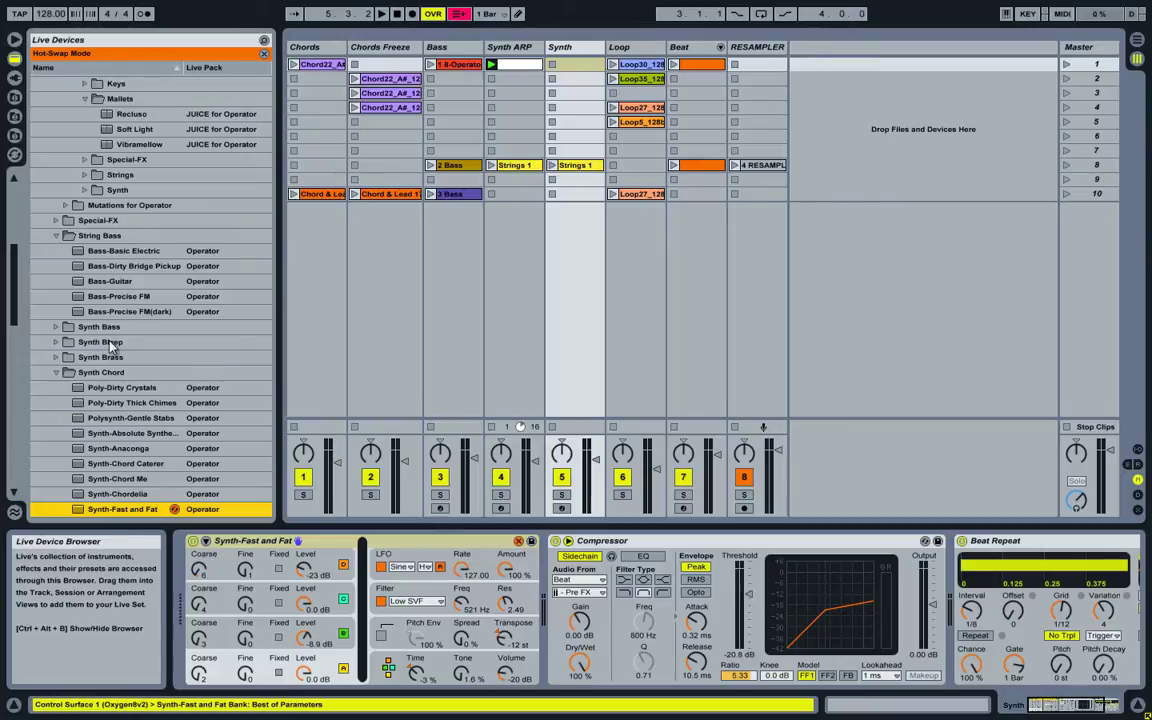
pyautogui.scroll(-5, 92, 349)
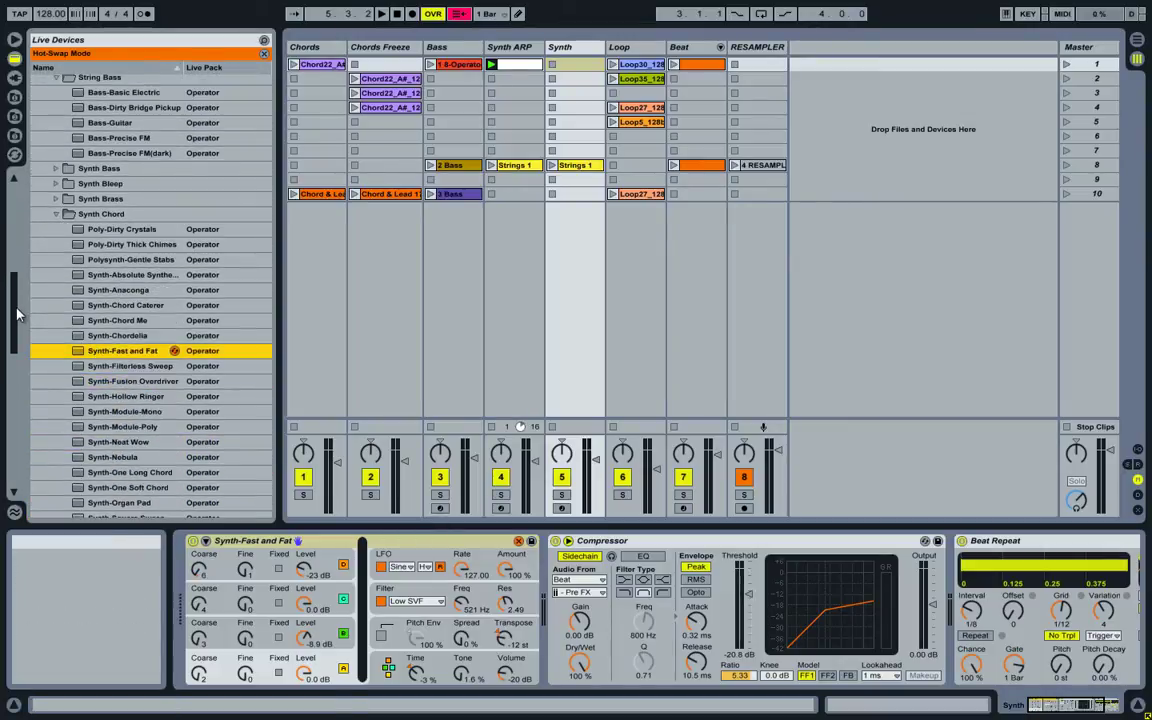
pyautogui.scroll(-1, 15, 305)
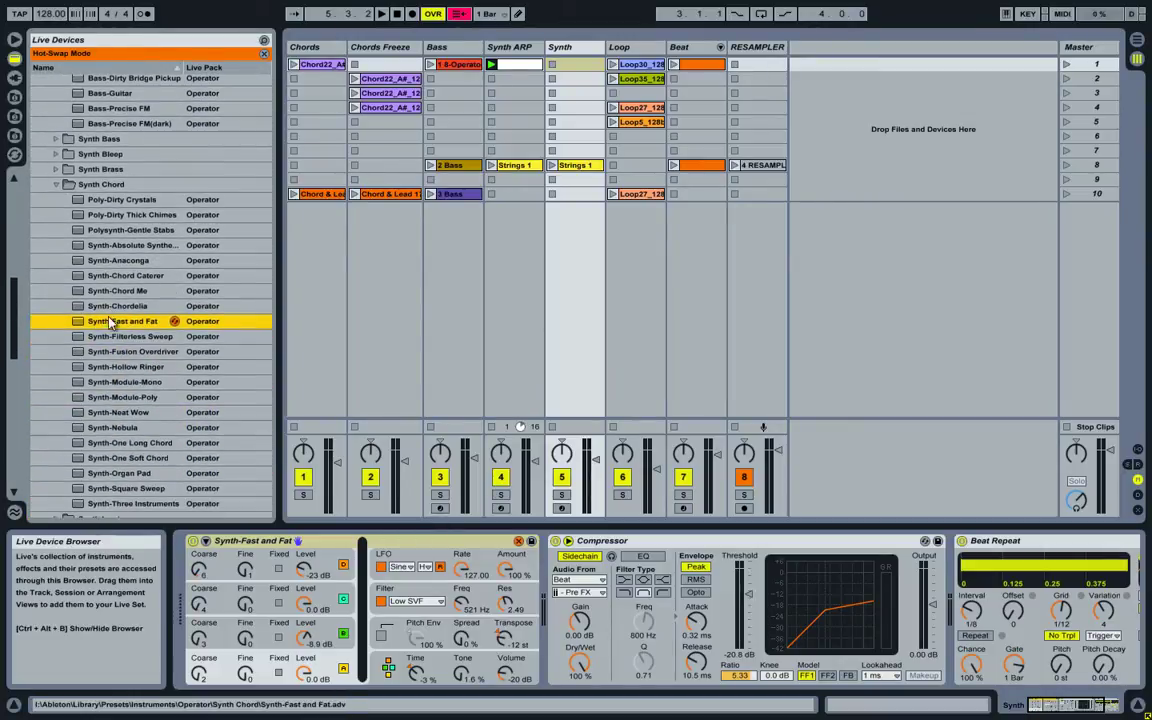
pyautogui.click(517, 543)
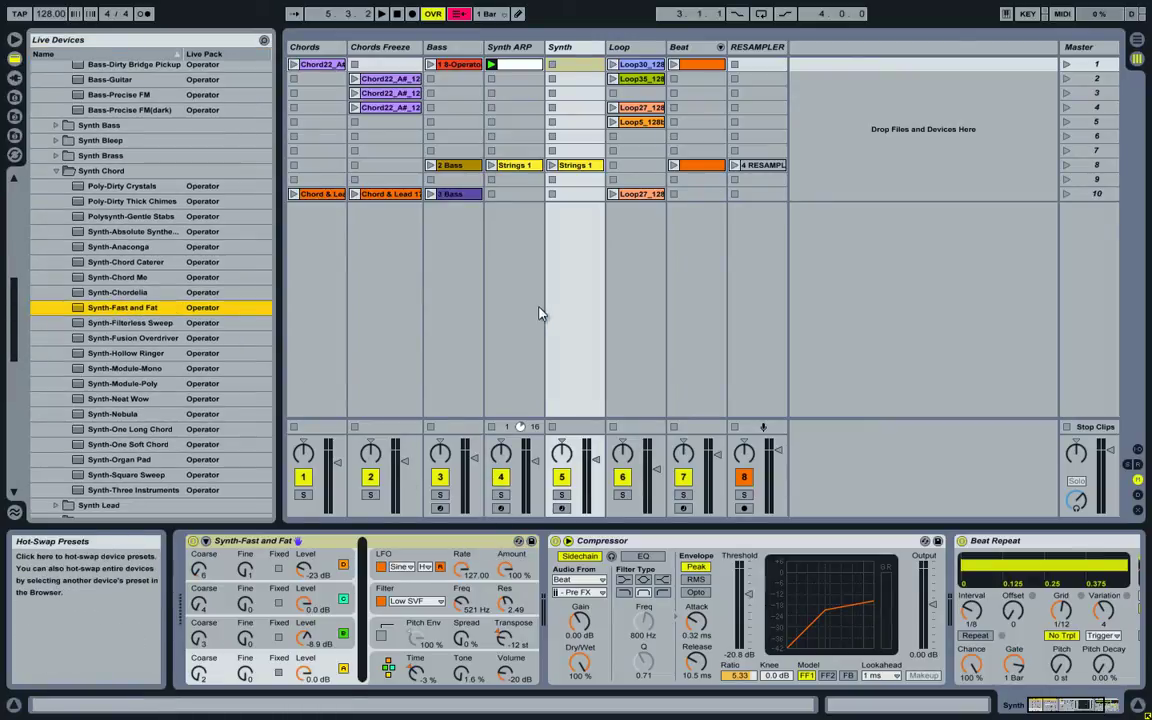
pyautogui.click(622, 47)
pyautogui.click(634, 65)
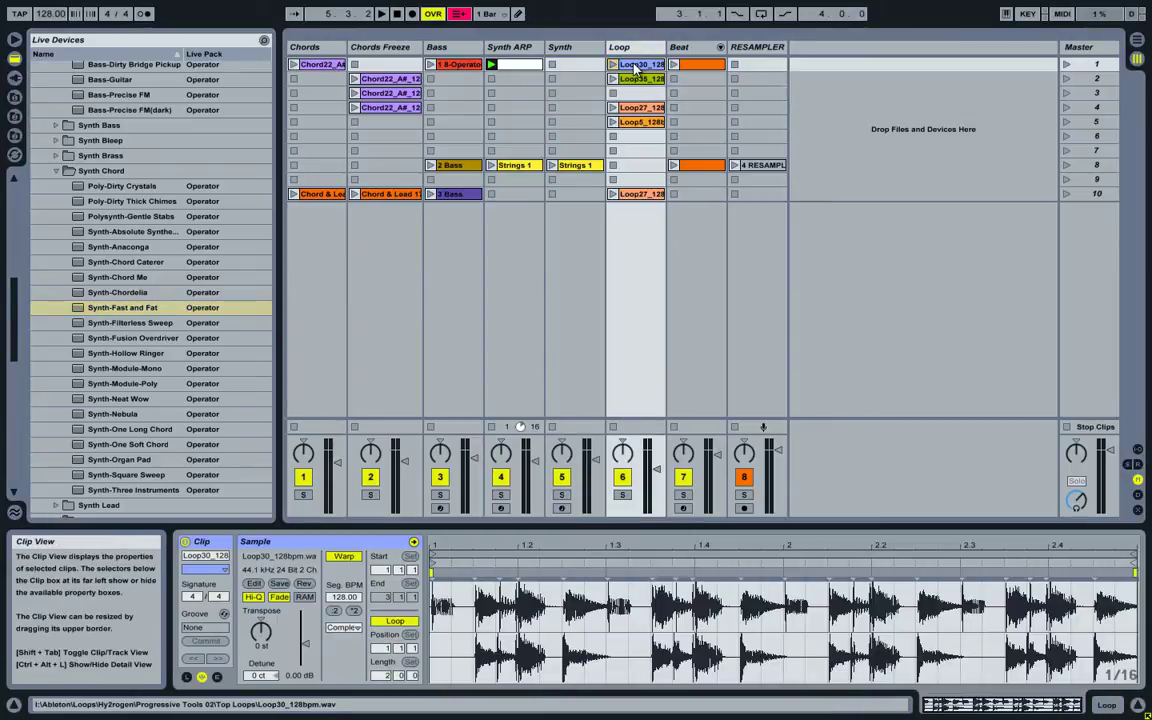
# Show the Beat track's Kit-Hy2rogen Progressive Tools rack with Kick Selector 19 and Hat Selector 22.
pyautogui.click(685, 48)
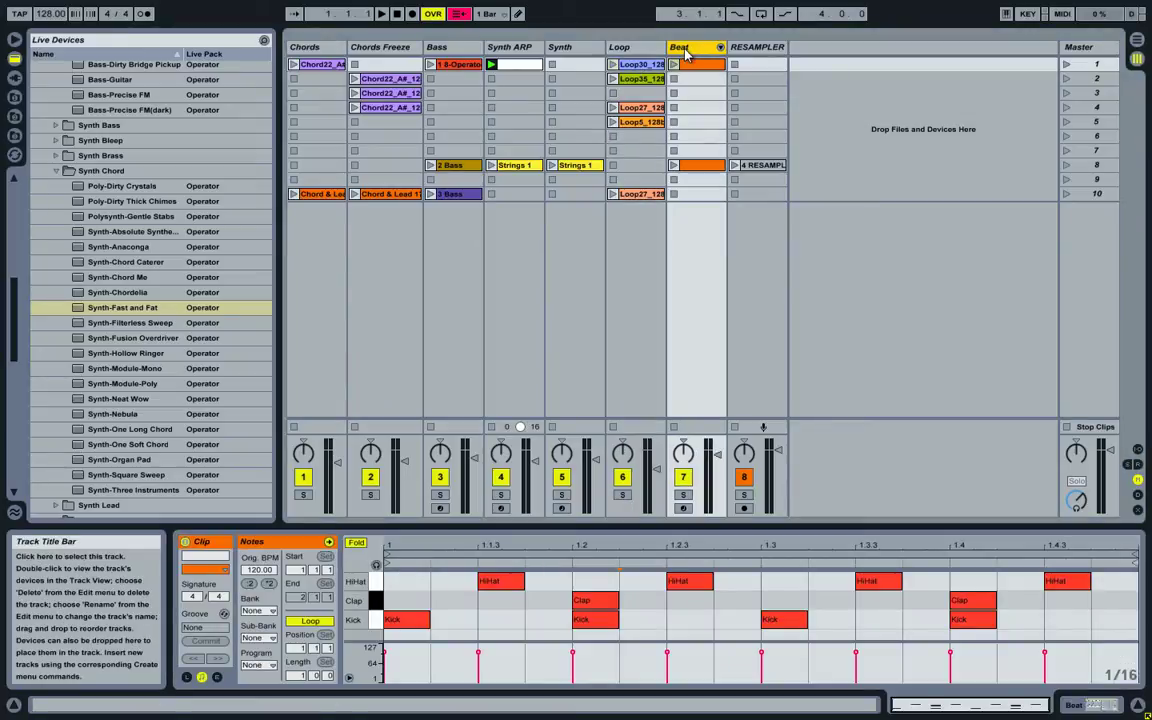
pyautogui.doubleClick(685, 52)
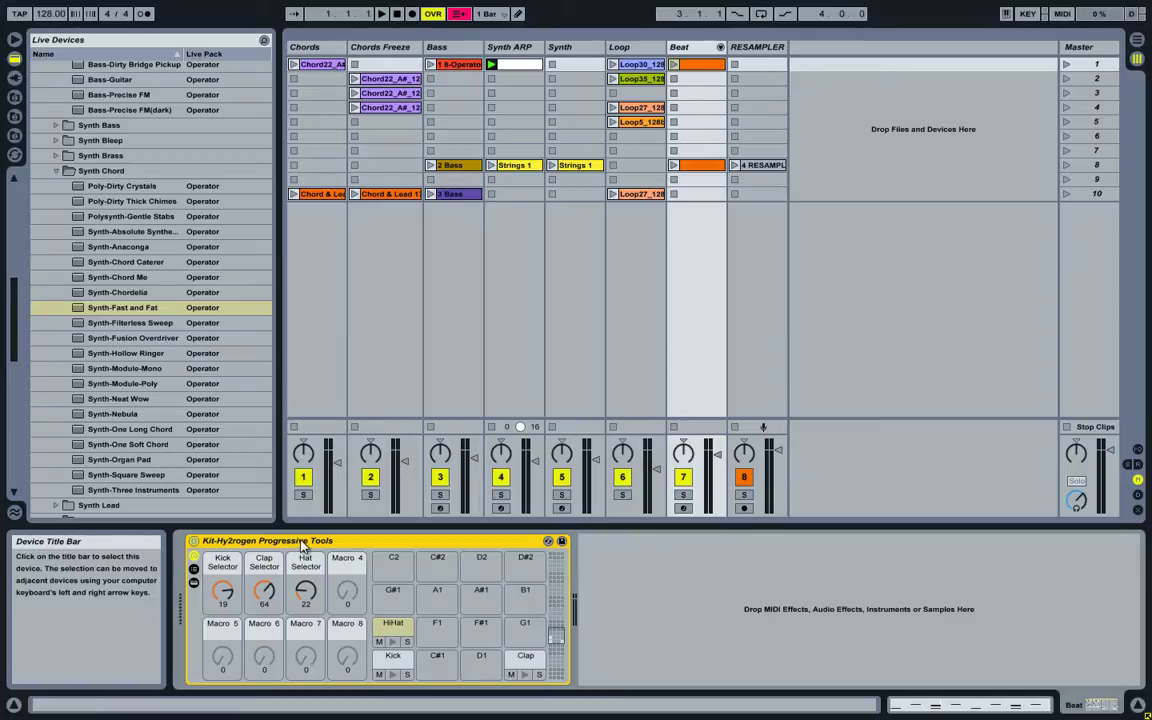
pyautogui.click(222, 567)
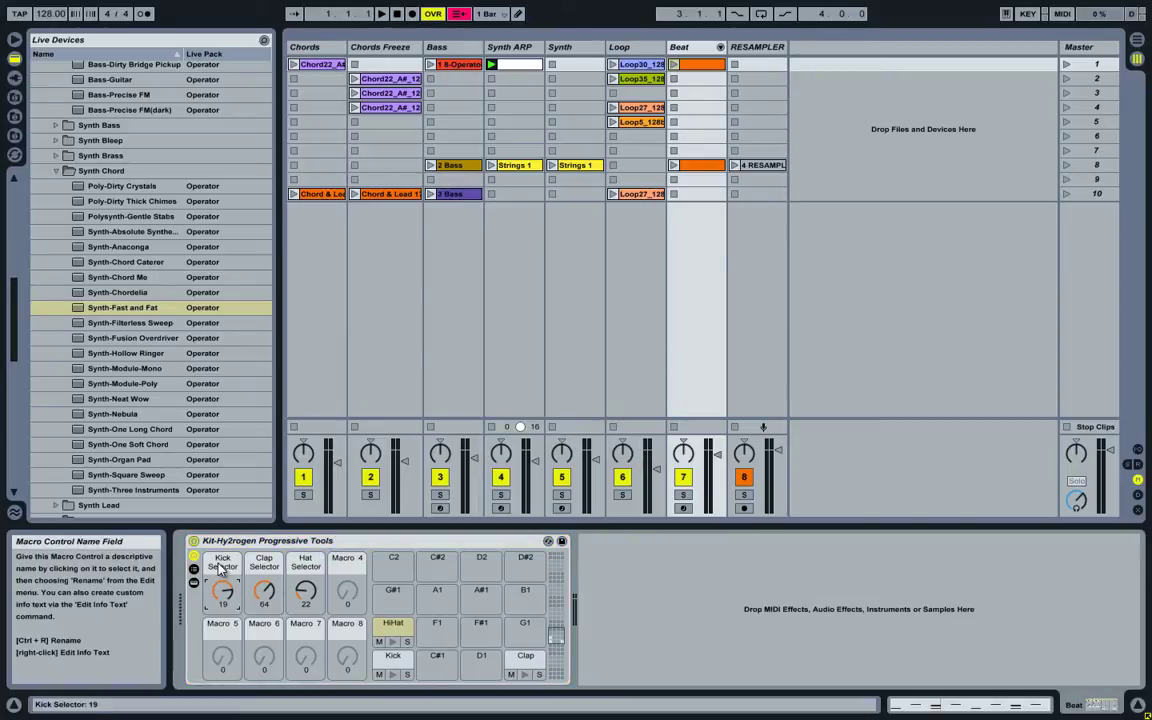
pyautogui.click(307, 566)
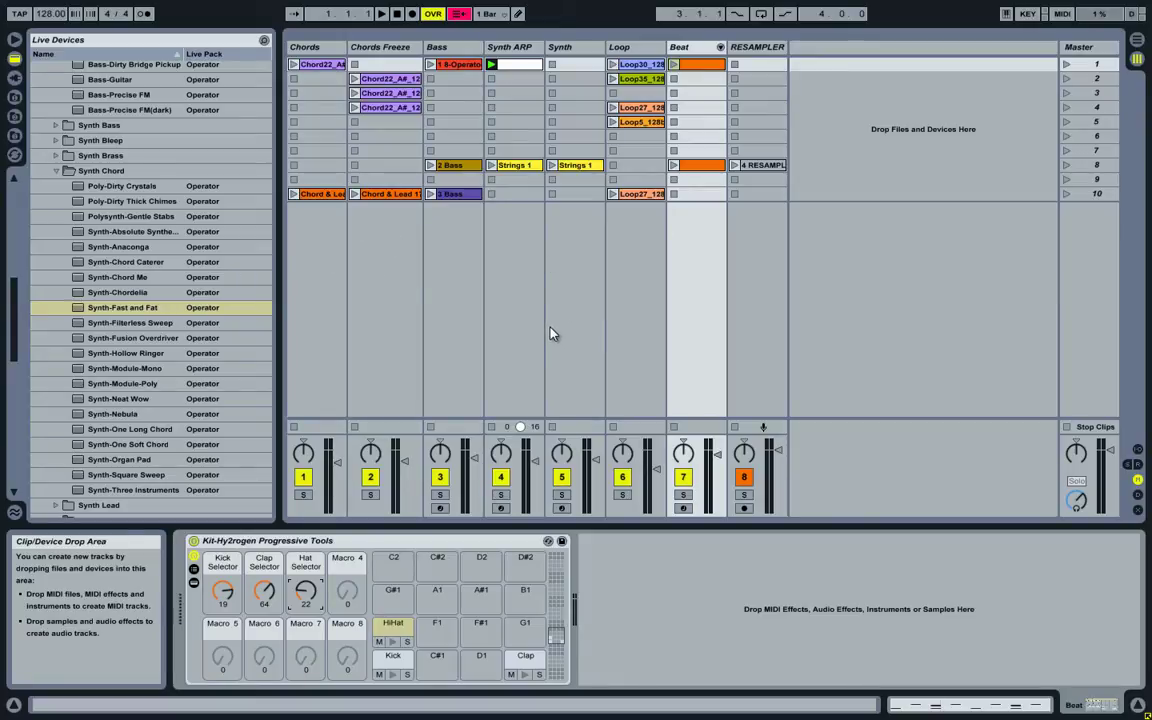
# Play the Beat clip with Loop30, Loop35, Loop27 and Loop5 in turn, then stop.
pyautogui.click(493, 194)
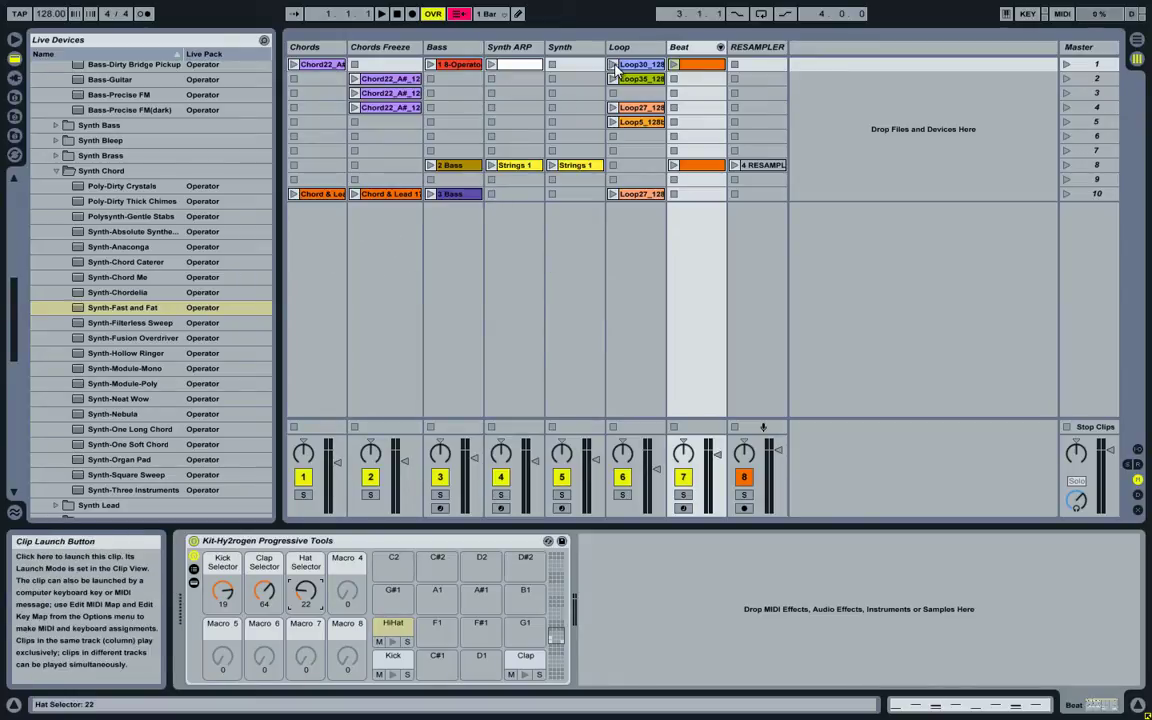
pyautogui.click(676, 66)
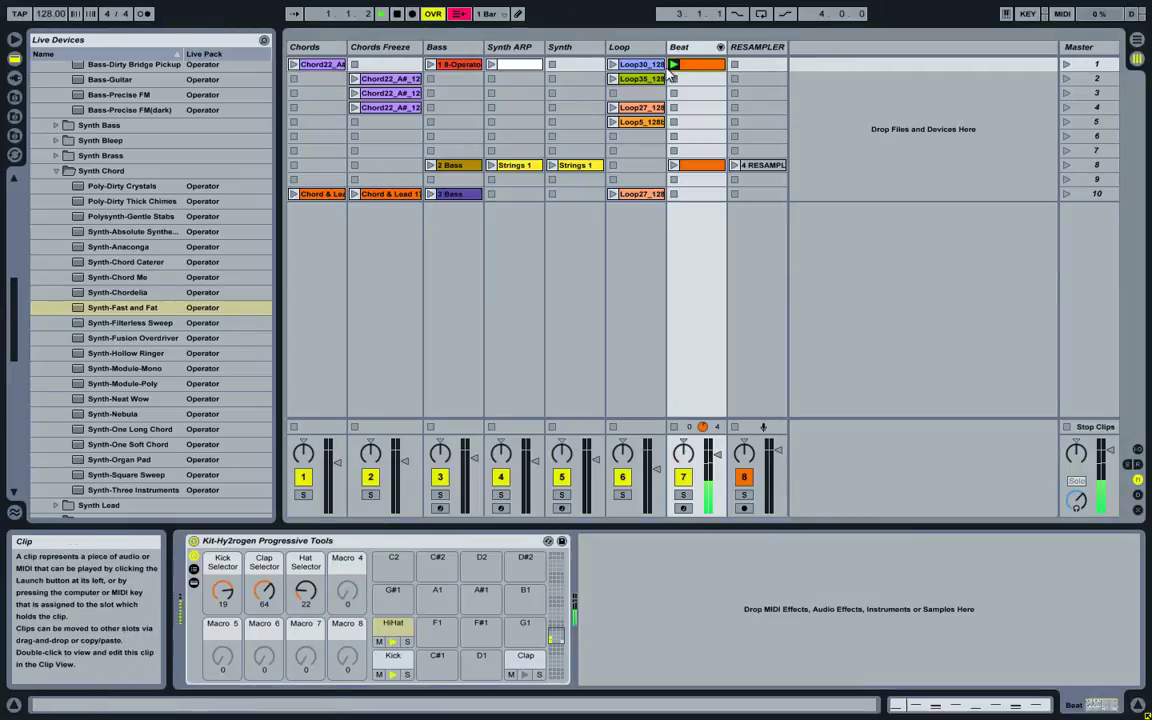
pyautogui.click(613, 65)
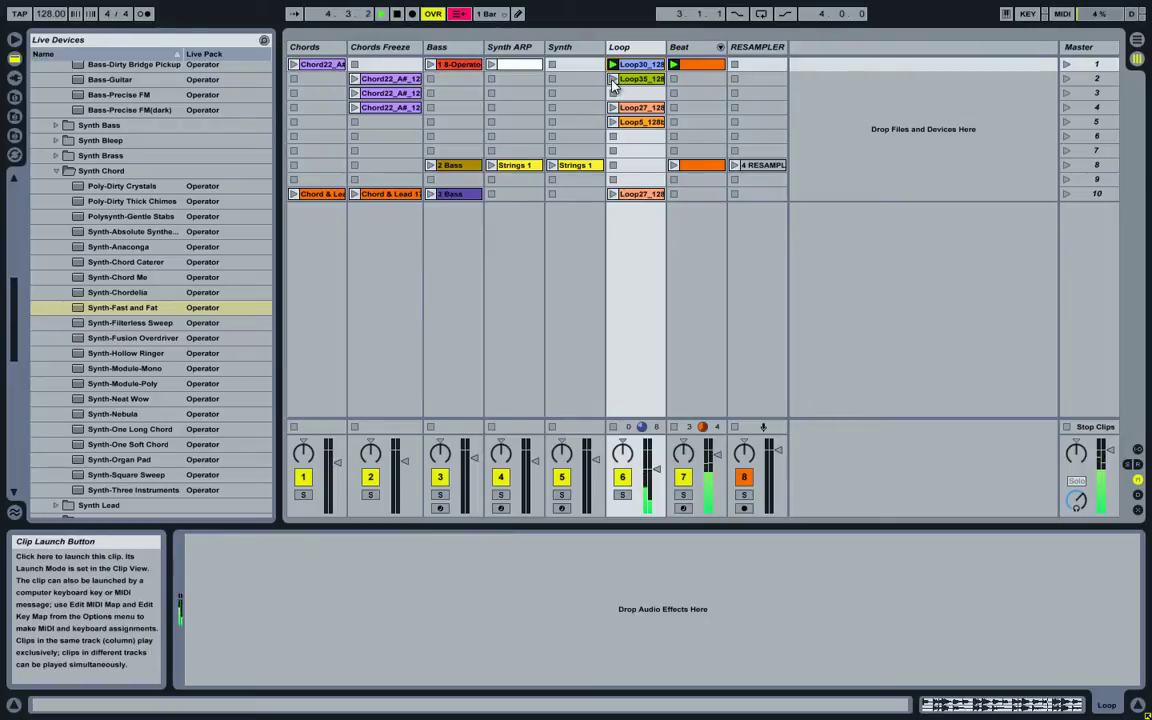
pyautogui.click(612, 79)
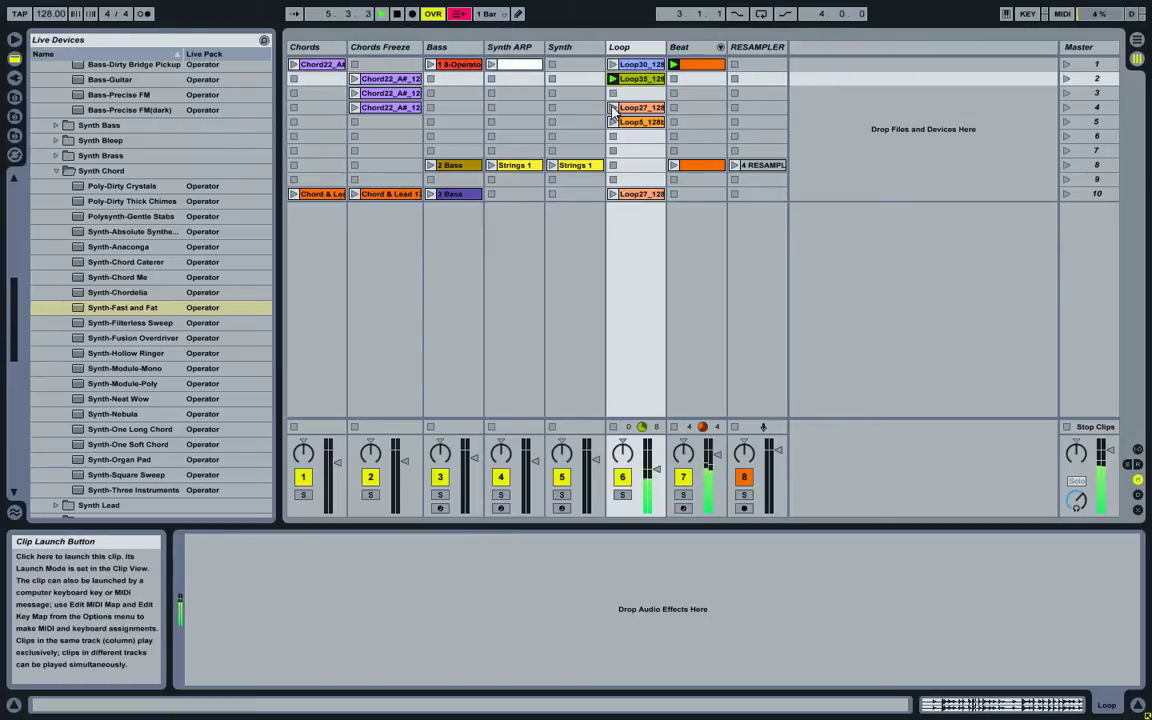
pyautogui.click(613, 108)
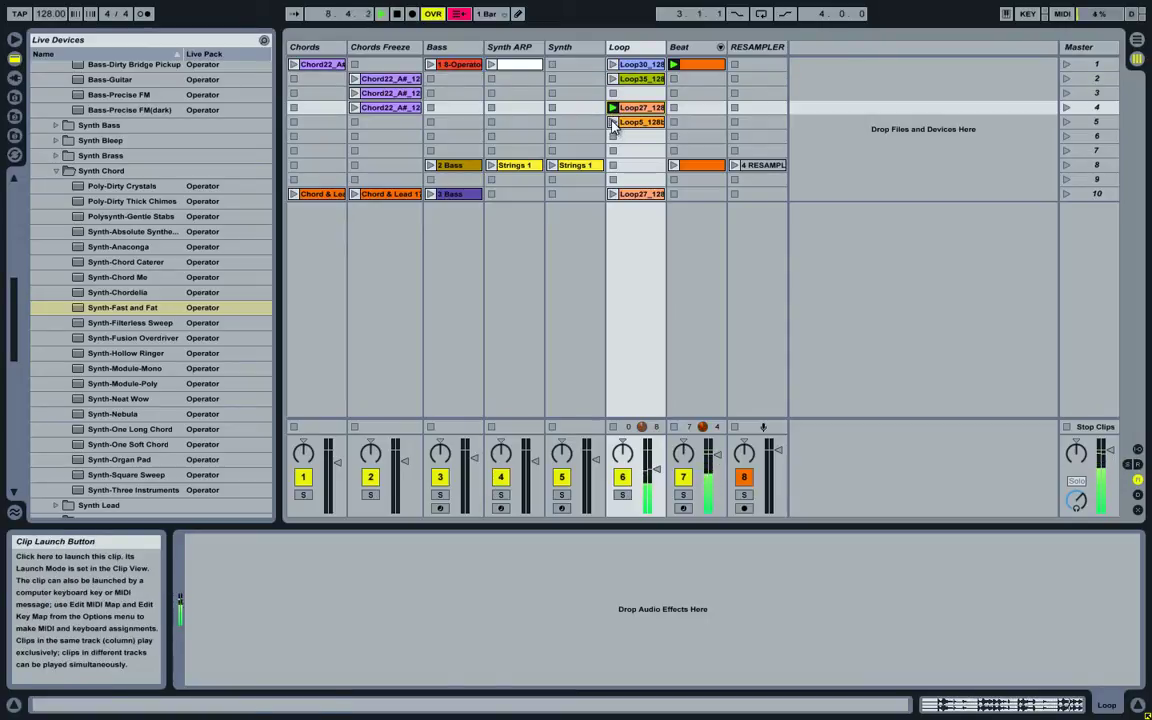
pyautogui.click(613, 122)
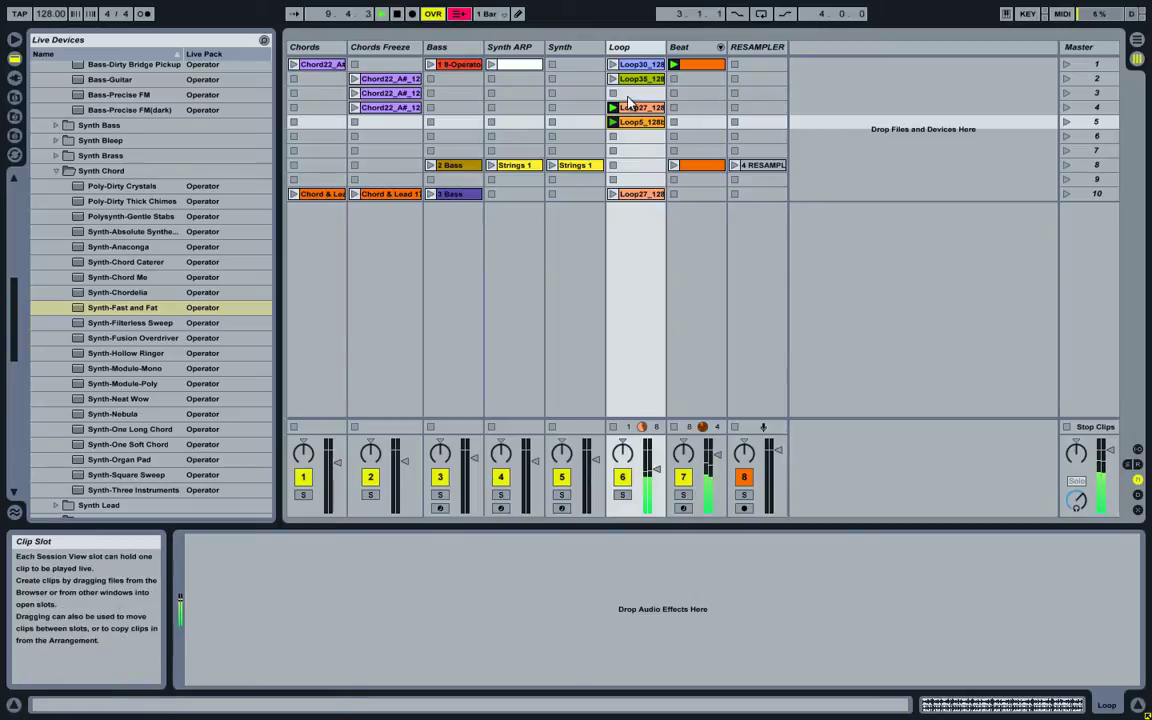
pyautogui.click(398, 18)
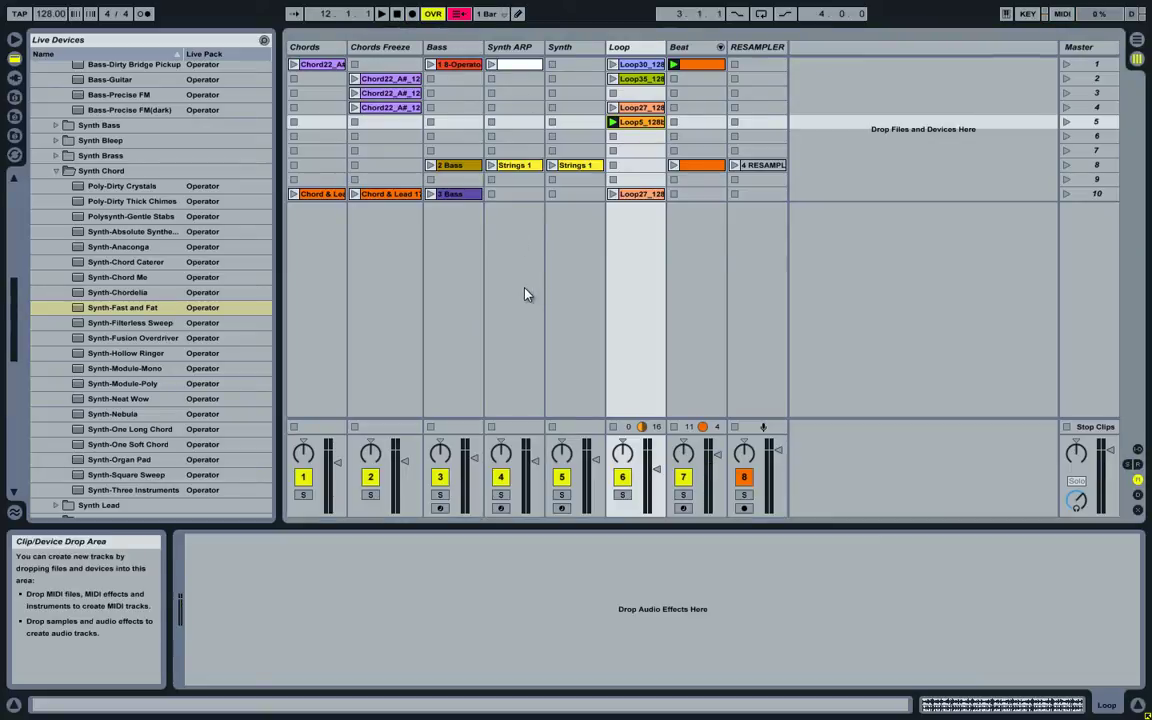
# Deactivate the Synth ARP track and launch Scene 1 to play all row-1 clips.
pyautogui.click(503, 481)
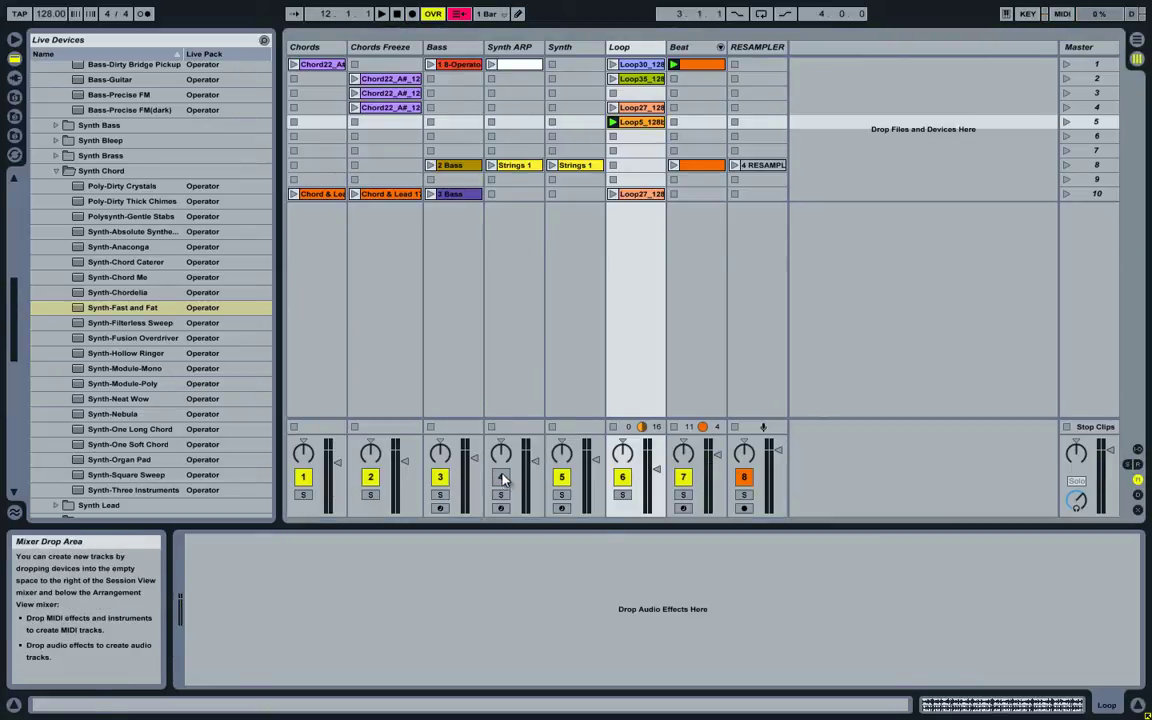
pyautogui.click(518, 48)
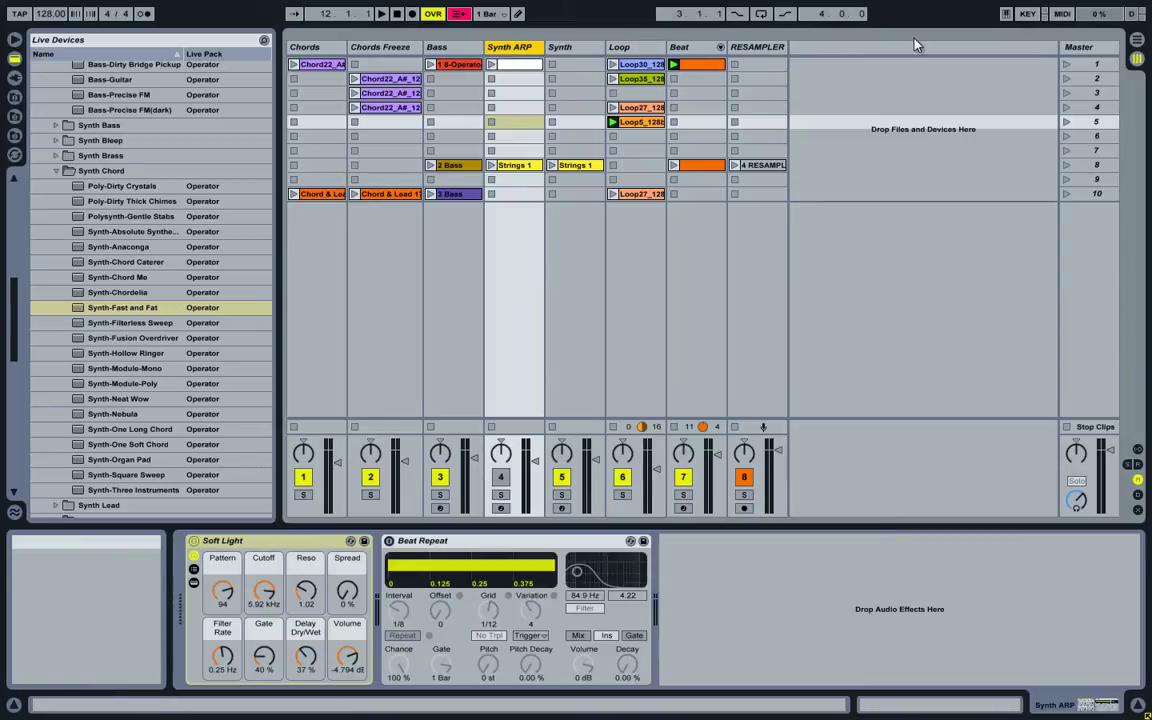
pyautogui.click(1067, 66)
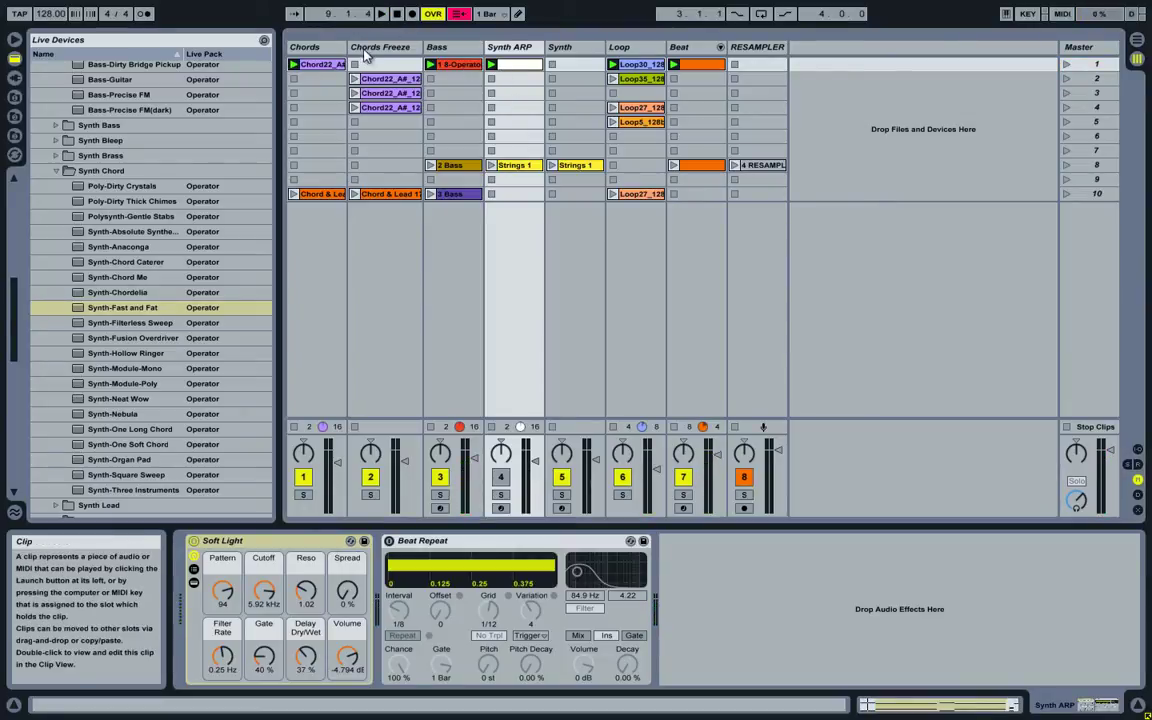
# Check the Bass clip's MIDI notes and Chord22_A# waveform, ending on the Chords Beat Repeat (1/24 grid, 2 Bar gate).
pyautogui.click(290, 60)
pyautogui.click(443, 50)
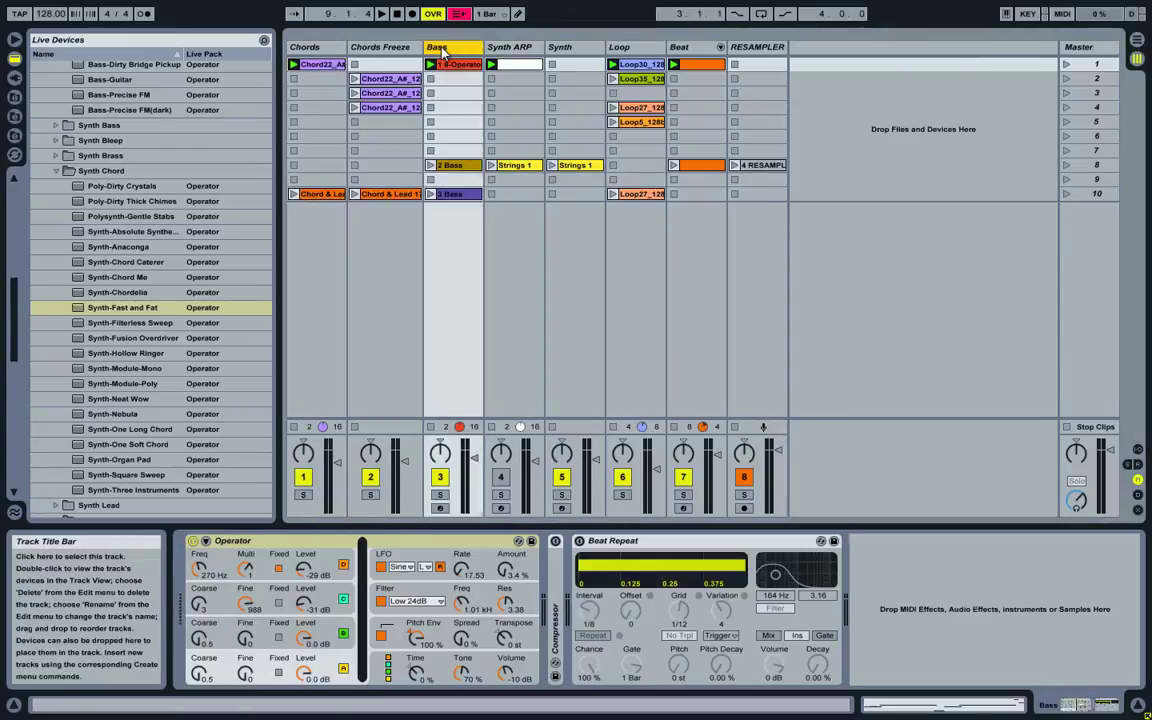
pyautogui.click(300, 58)
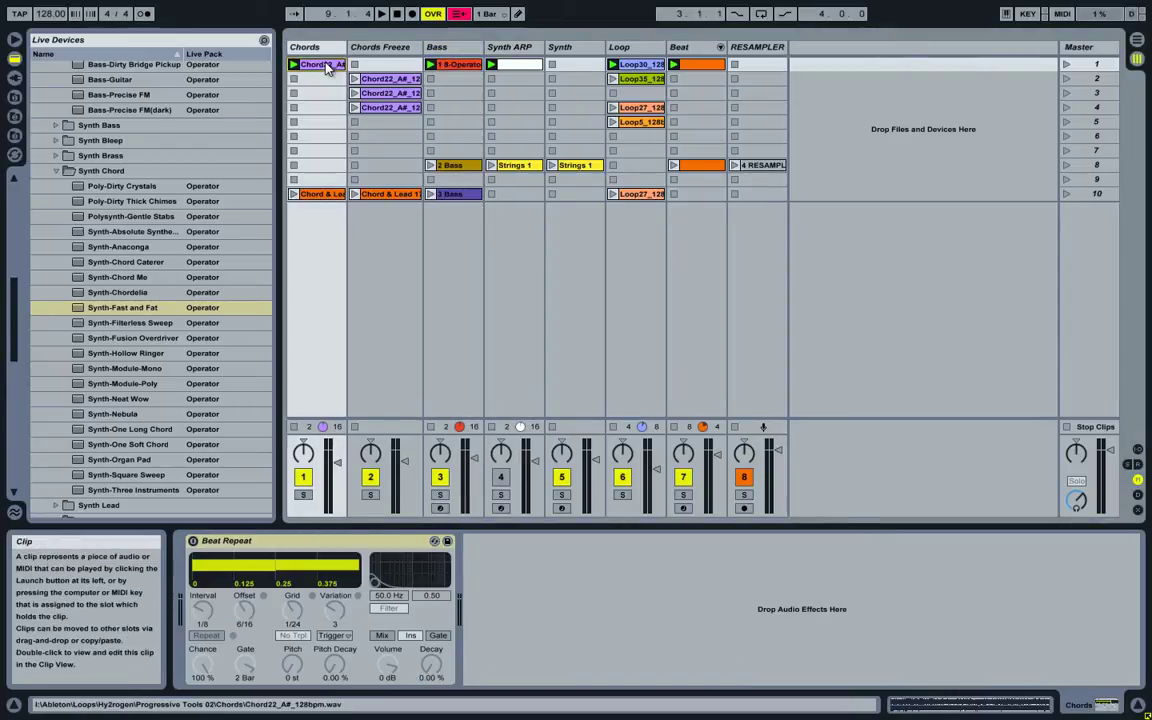
pyautogui.click(451, 68)
pyautogui.doubleClick(451, 67)
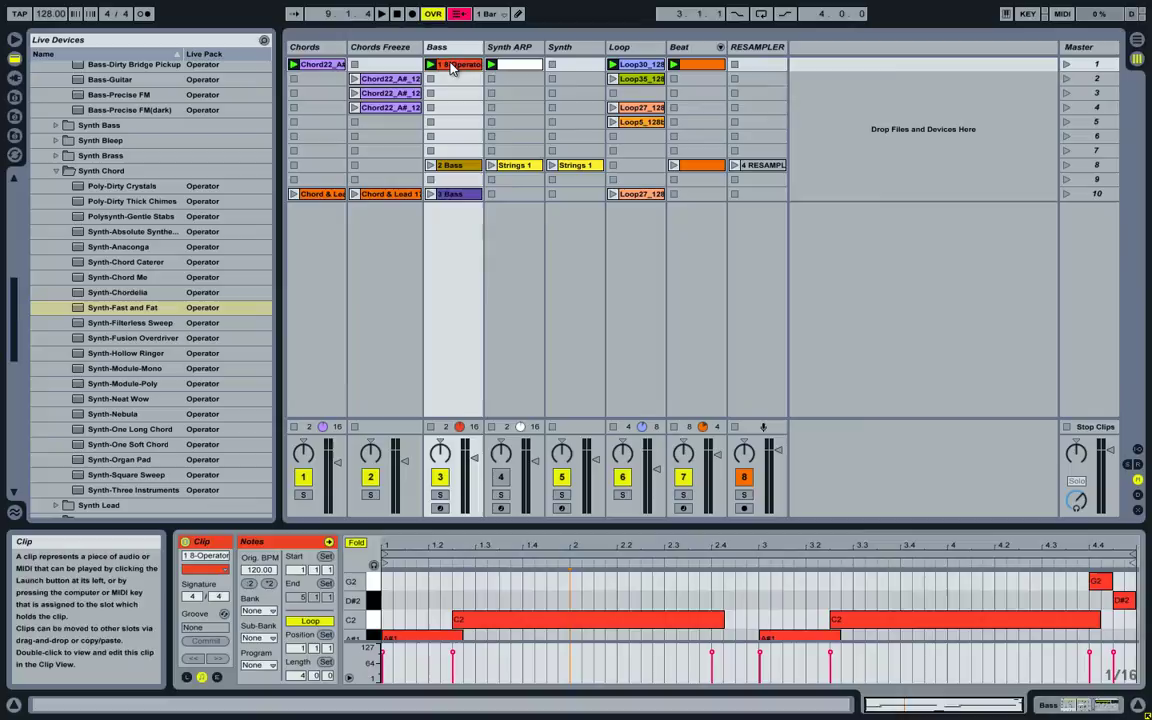
pyautogui.click(336, 63)
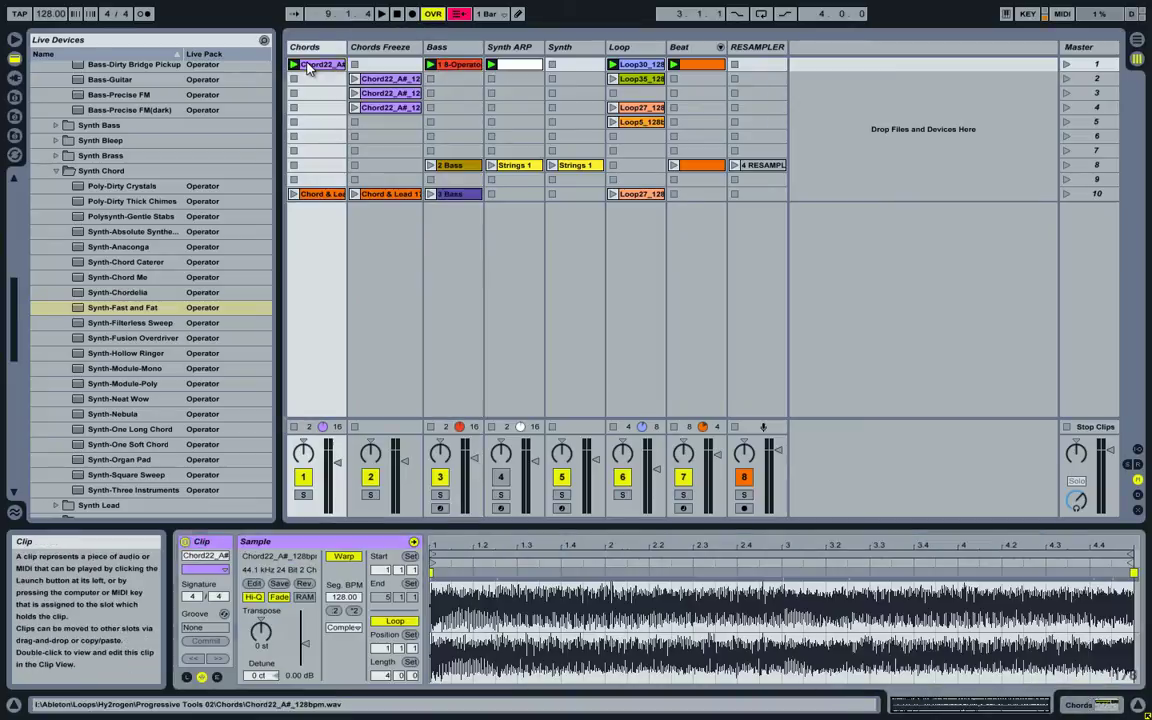
pyautogui.doubleClick(318, 55)
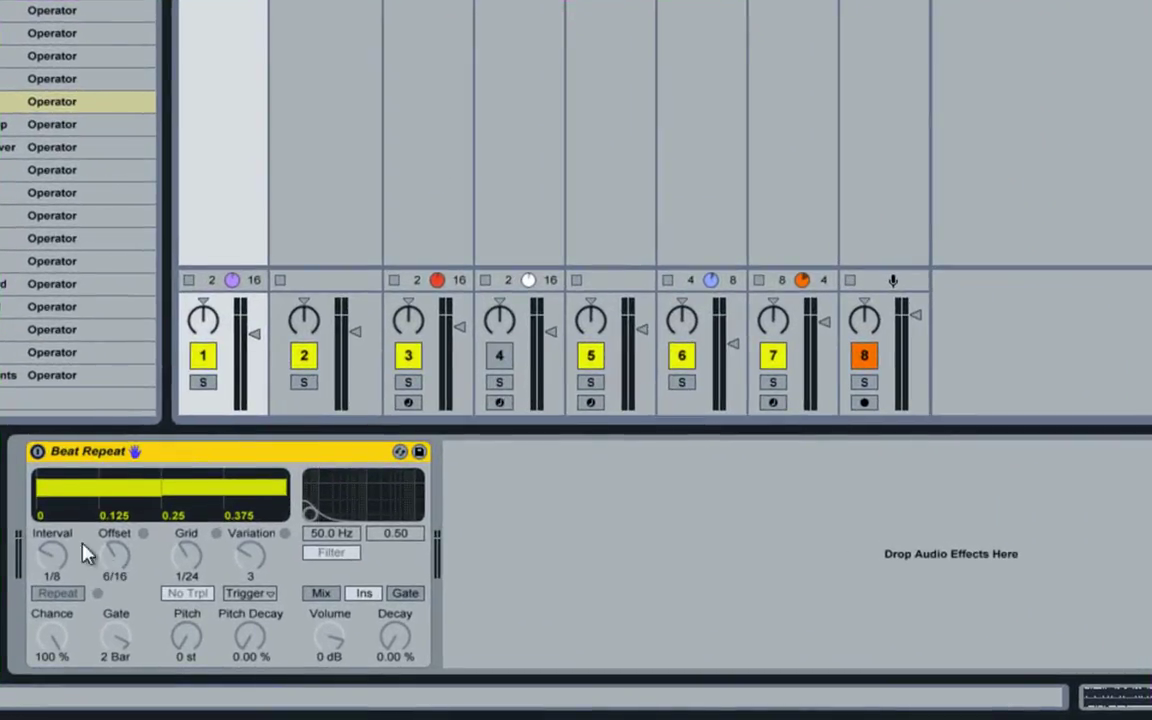
# Turn the Chords track's Beat Repeat back on and solo track 1.
pyautogui.click(39, 452)
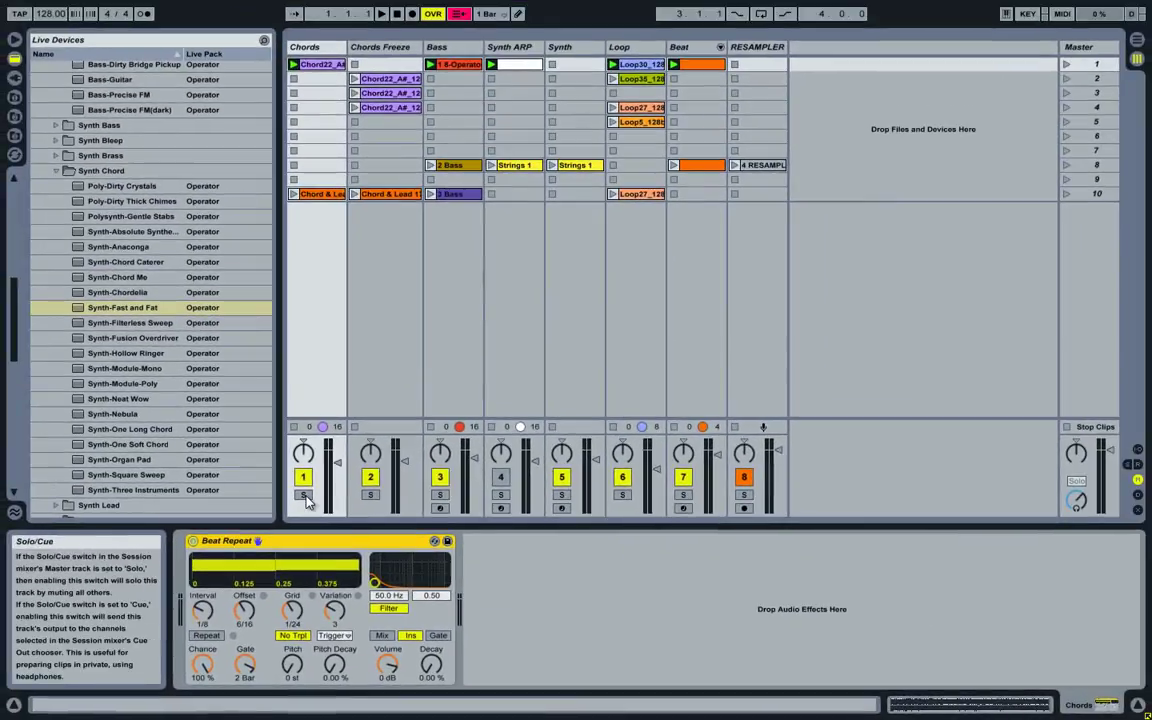
pyautogui.click(202, 382)
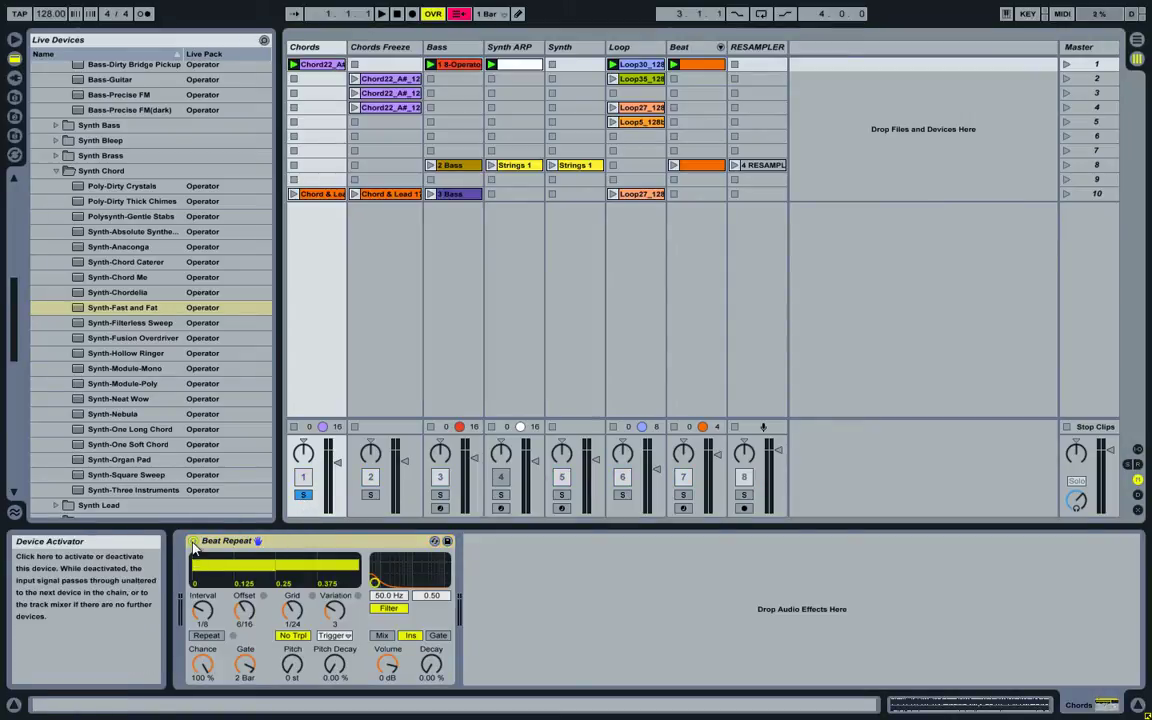
# Play the soloed Chords clip dry, then re-enable Beat Repeat while it plays.
pyautogui.click(193, 541)
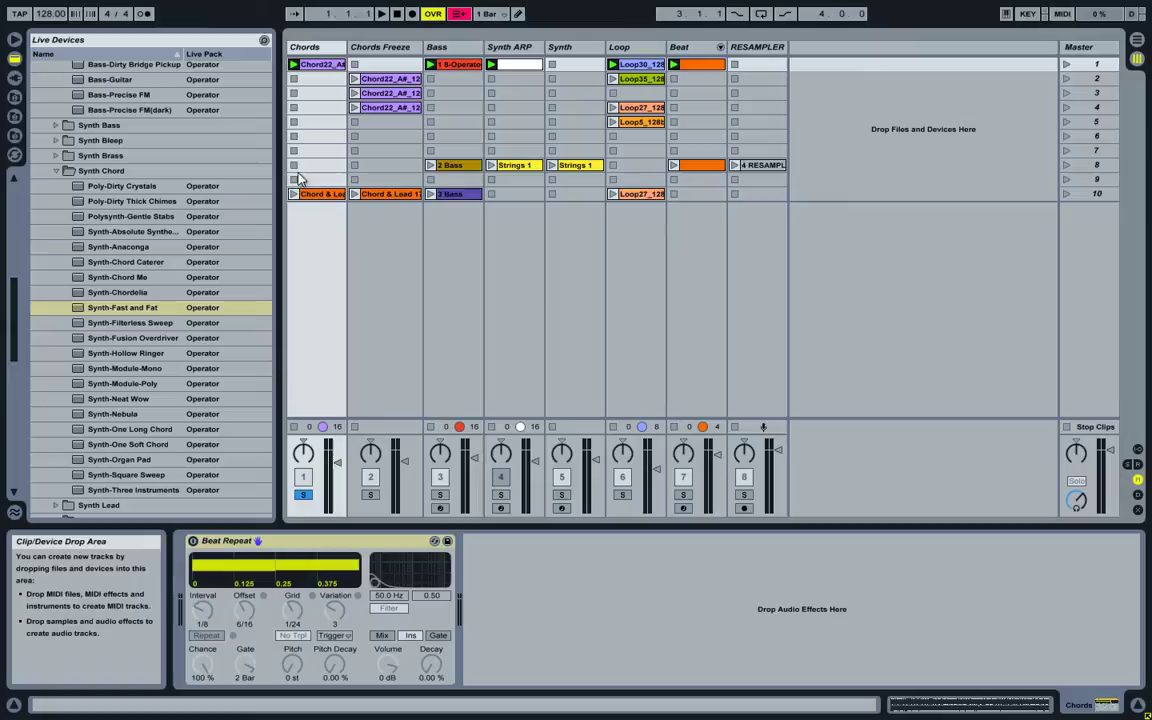
pyautogui.click(293, 65)
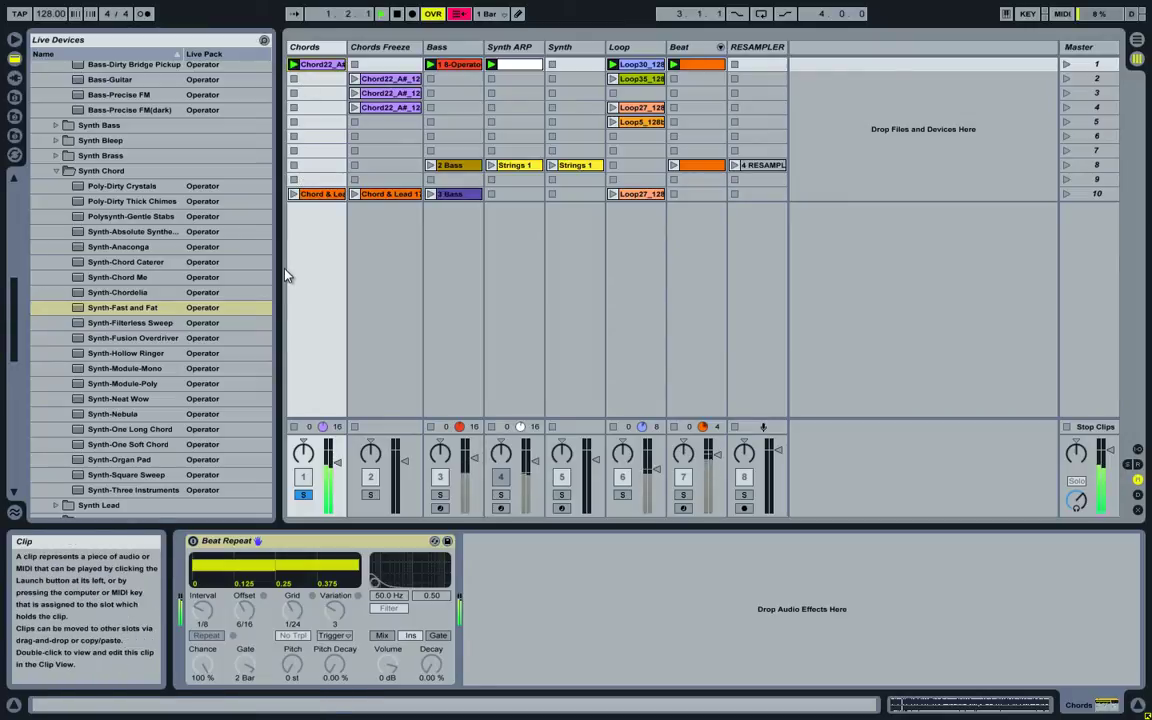
pyautogui.click(194, 543)
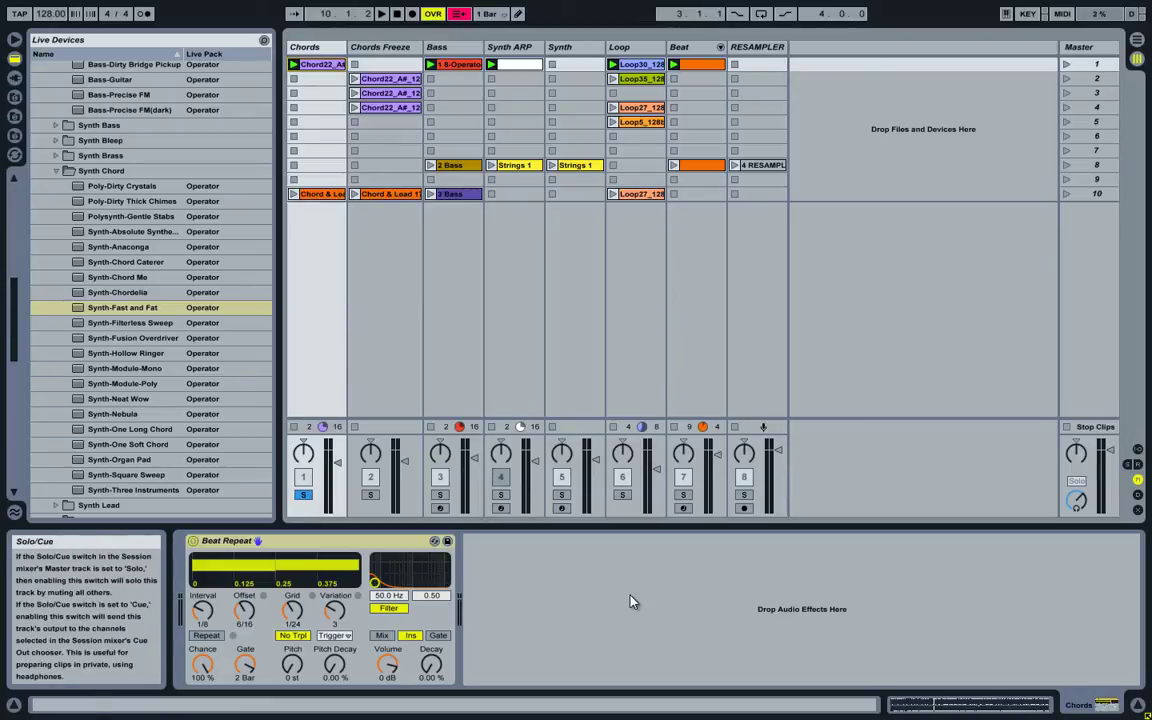
# Unsolo Chords, freeze the Chords track and drag the frozen chord clip into Chords Freeze.
pyautogui.click(303, 494)
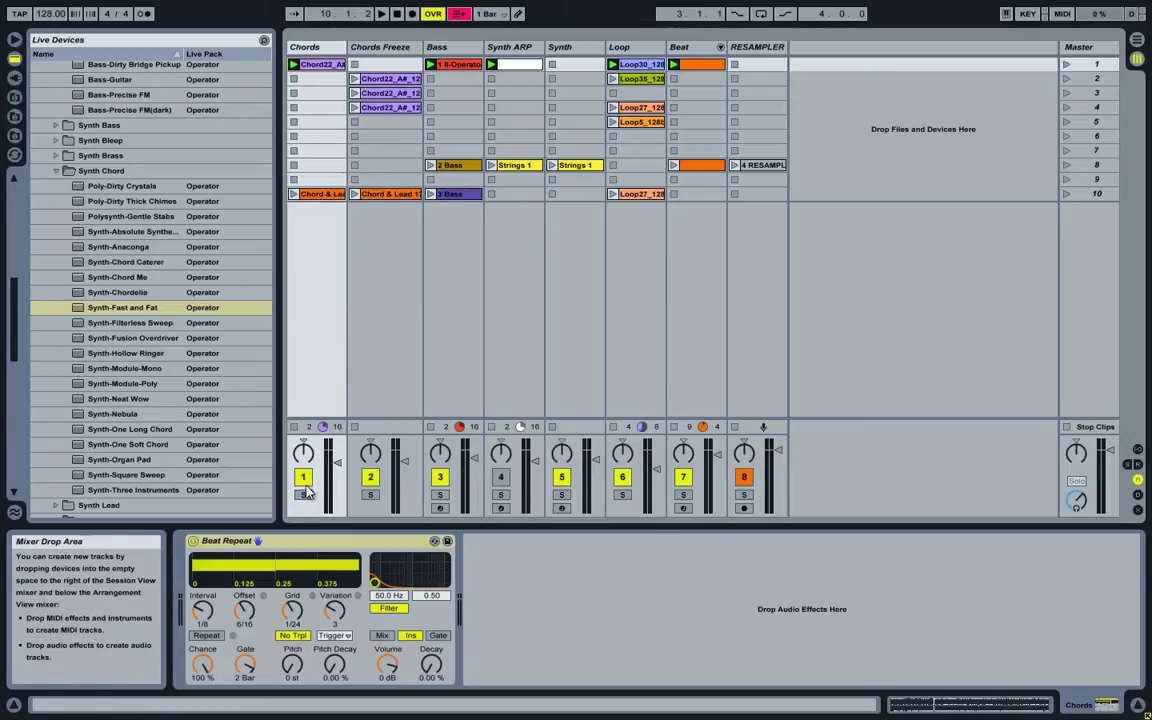
pyautogui.click(378, 49)
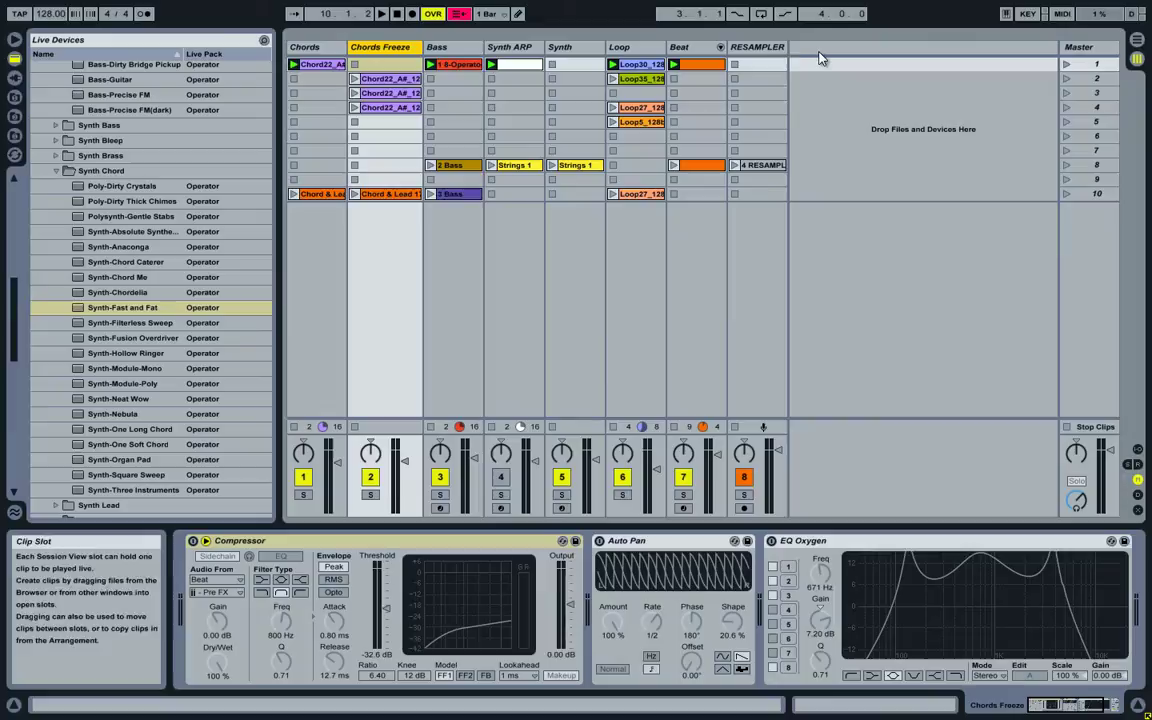
pyautogui.click(304, 48)
pyautogui.rightClick(308, 48)
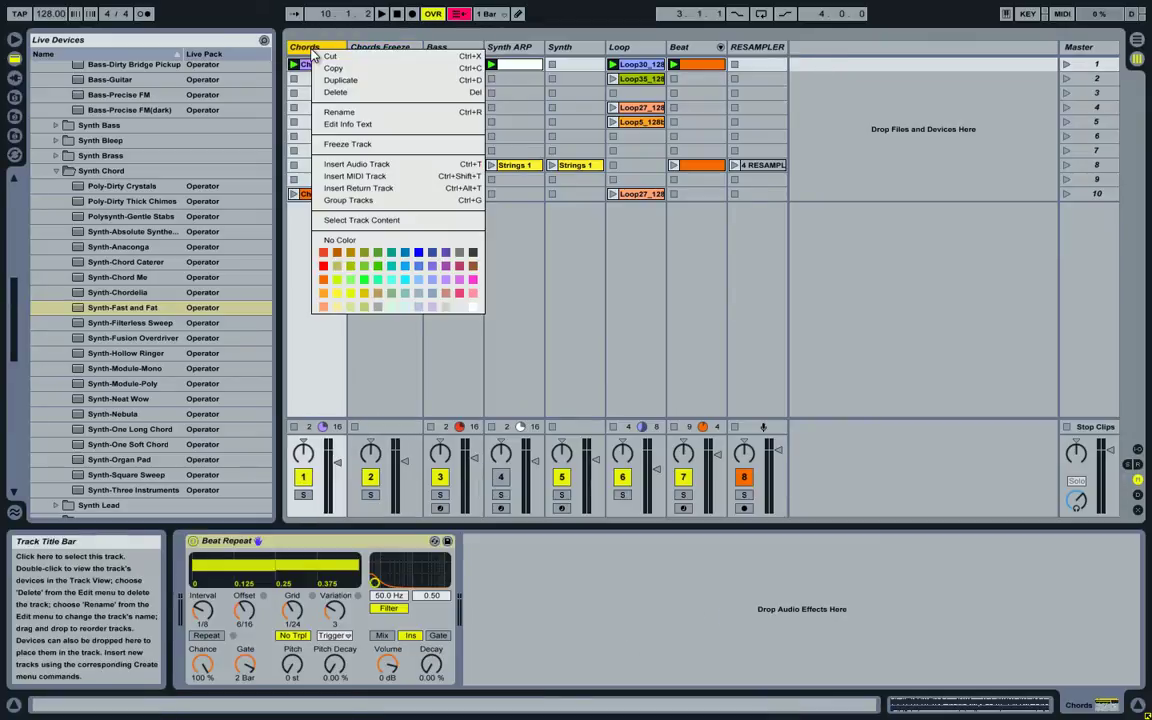
pyautogui.click(348, 145)
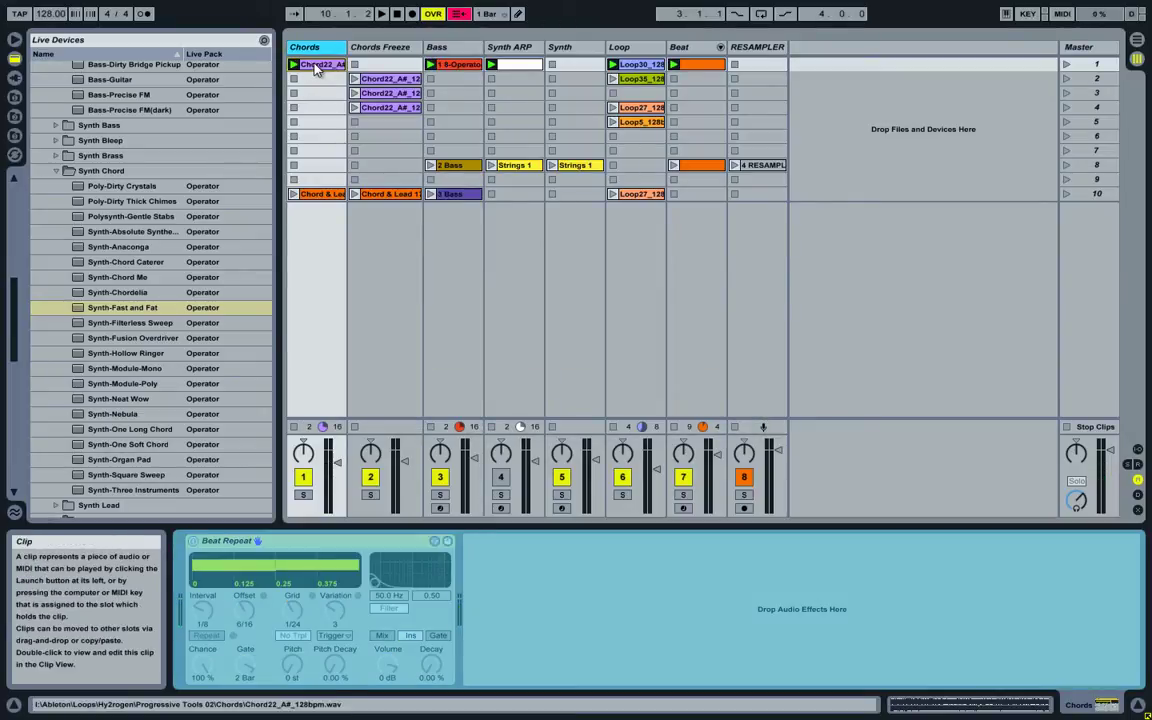
pyautogui.moveTo(333, 98); pyautogui.dragTo(373, 141)
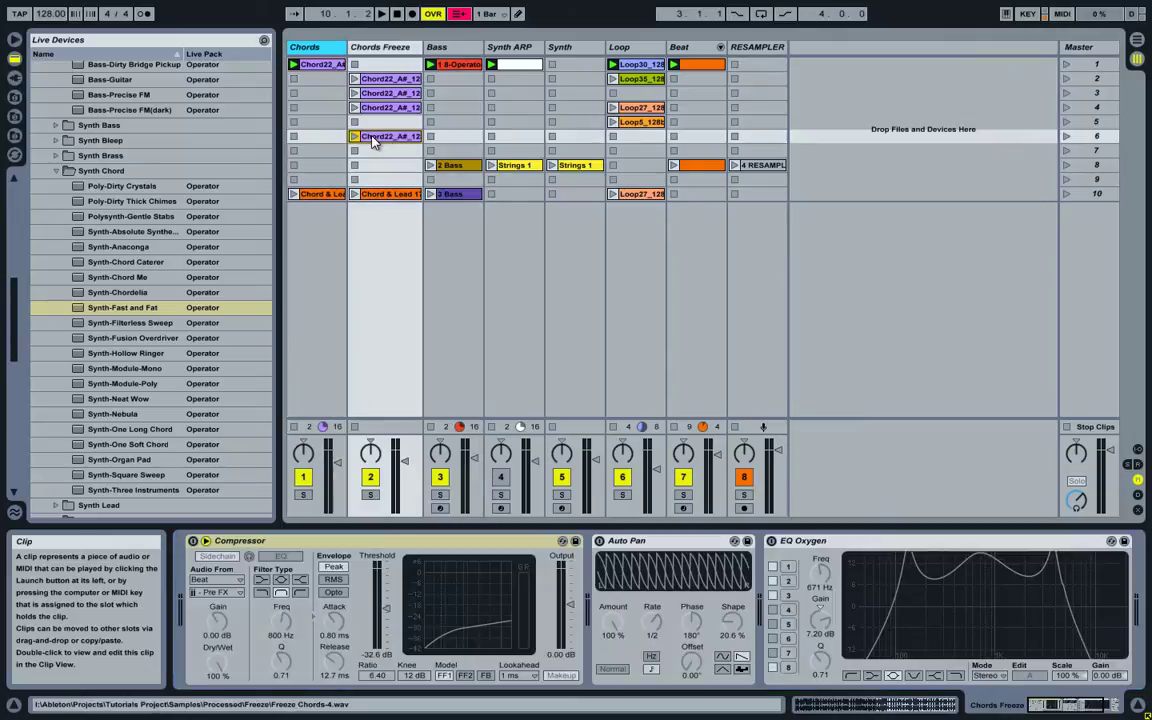
pyautogui.click(384, 140)
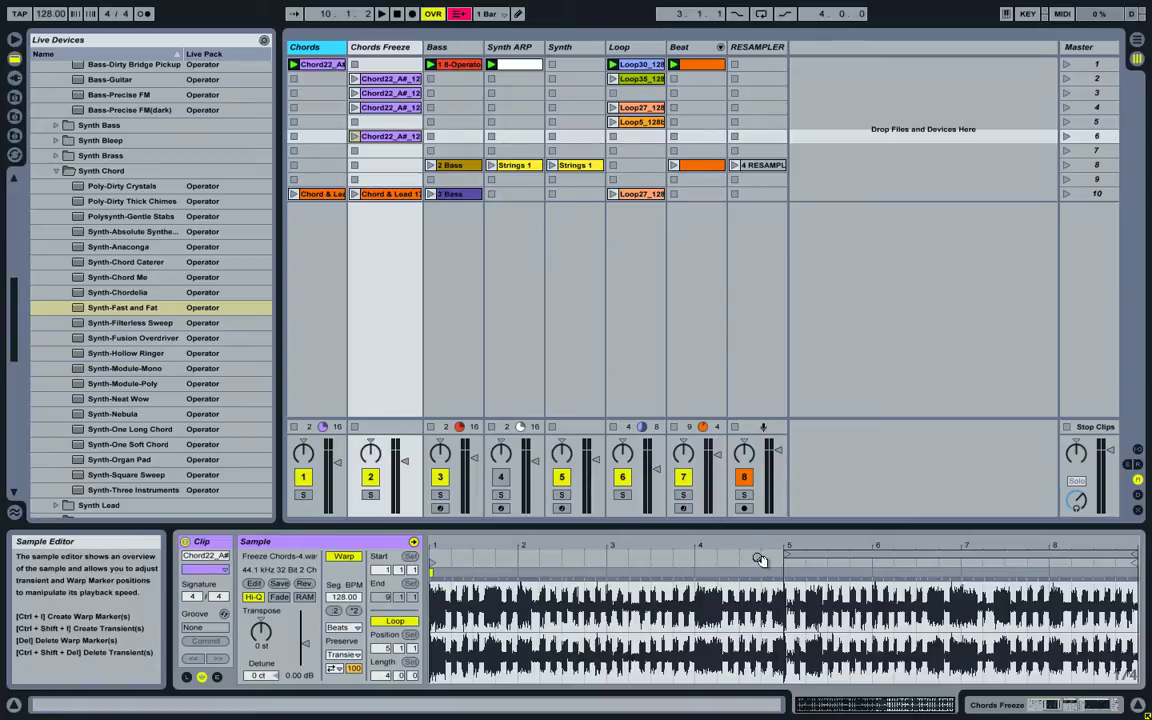
# Check the Chord22_A# clip's waveform, then return to the Chords track's Beat Repeat.
pyautogui.click(316, 50)
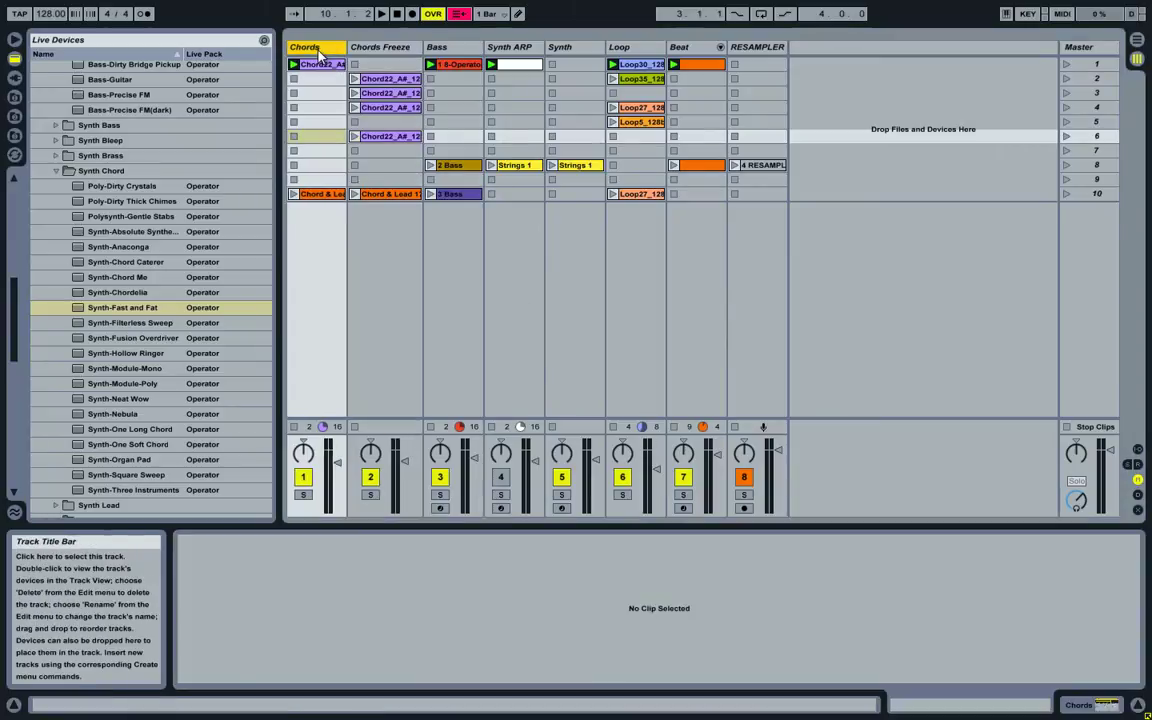
pyautogui.rightClick(319, 52)
pyautogui.press('Escape')
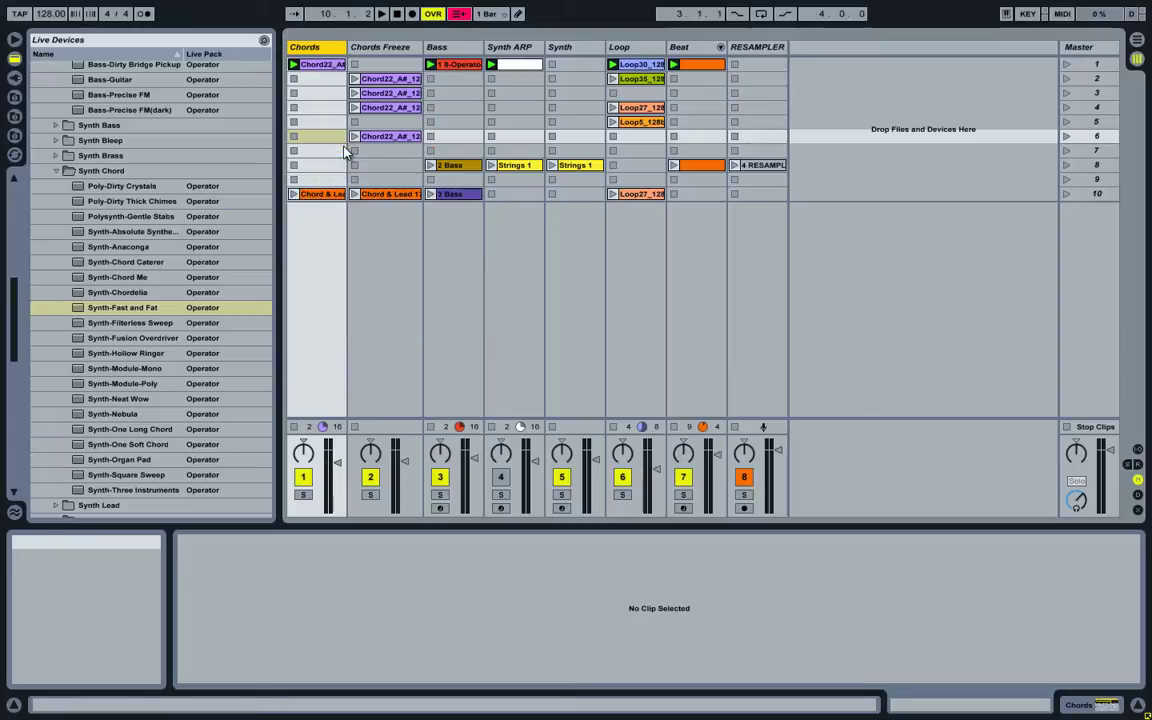
pyautogui.click(322, 65)
pyautogui.click(295, 47)
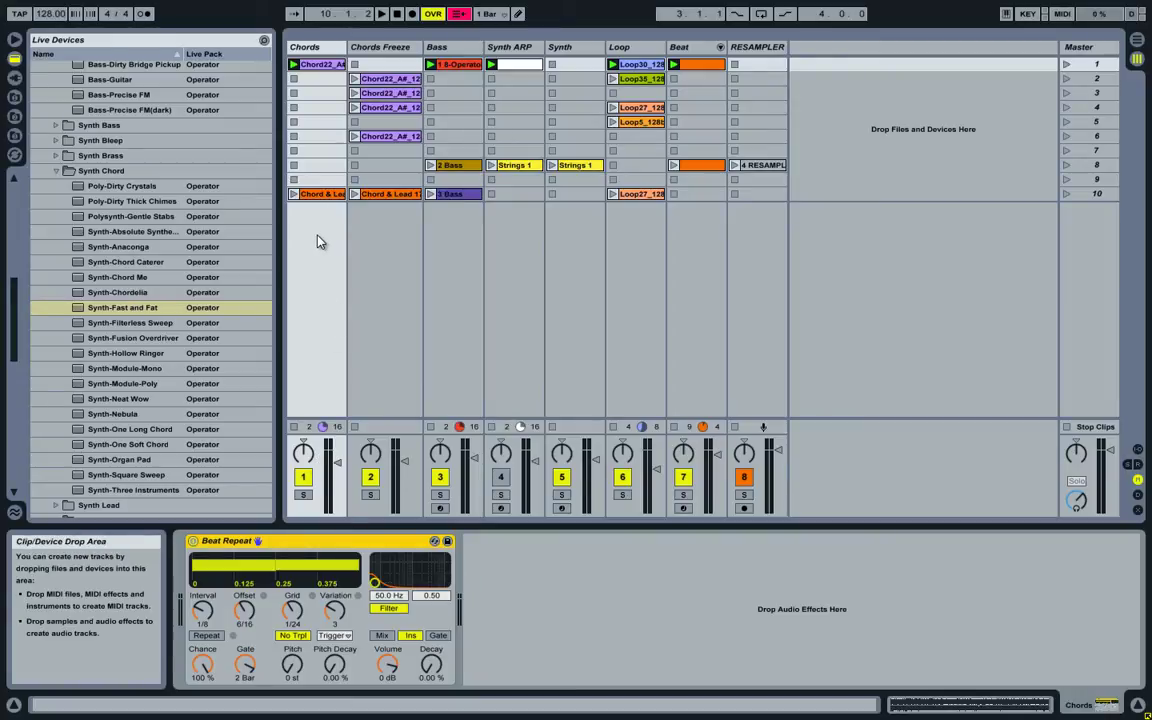
# Browse the frozen chord clips in Chords Freeze and stop the Chords track's playing clip.
pyautogui.click(383, 80)
pyautogui.click(381, 95)
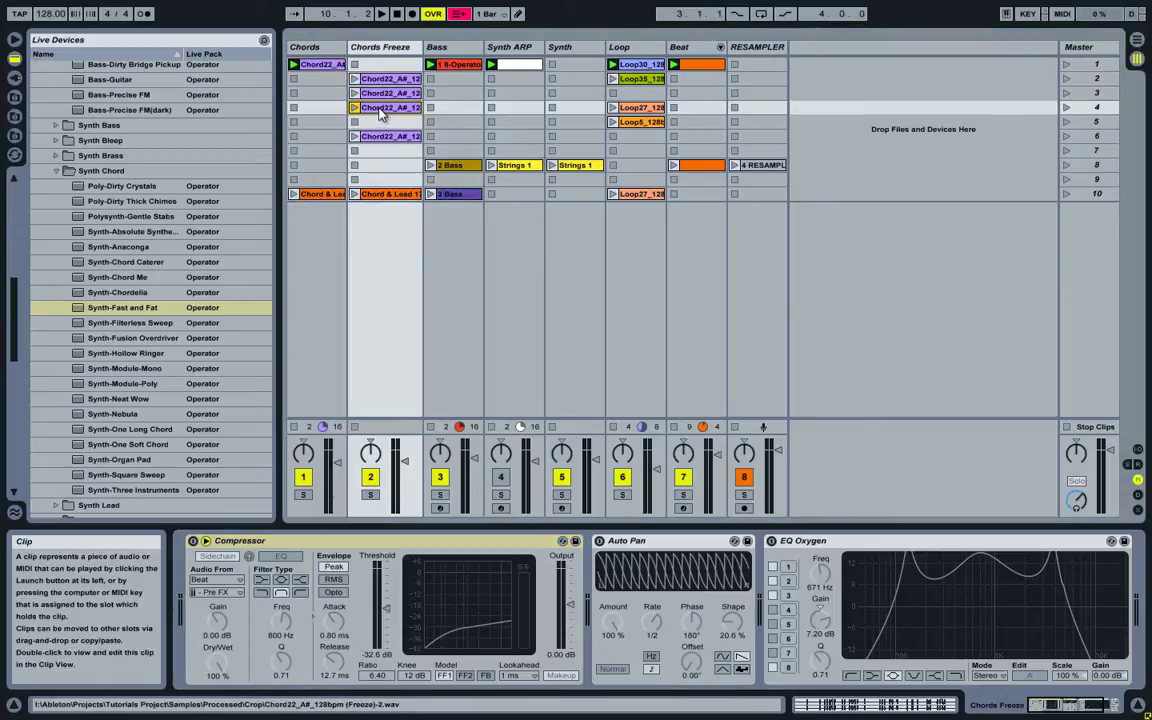
pyautogui.press('Up')
pyautogui.press('Up')
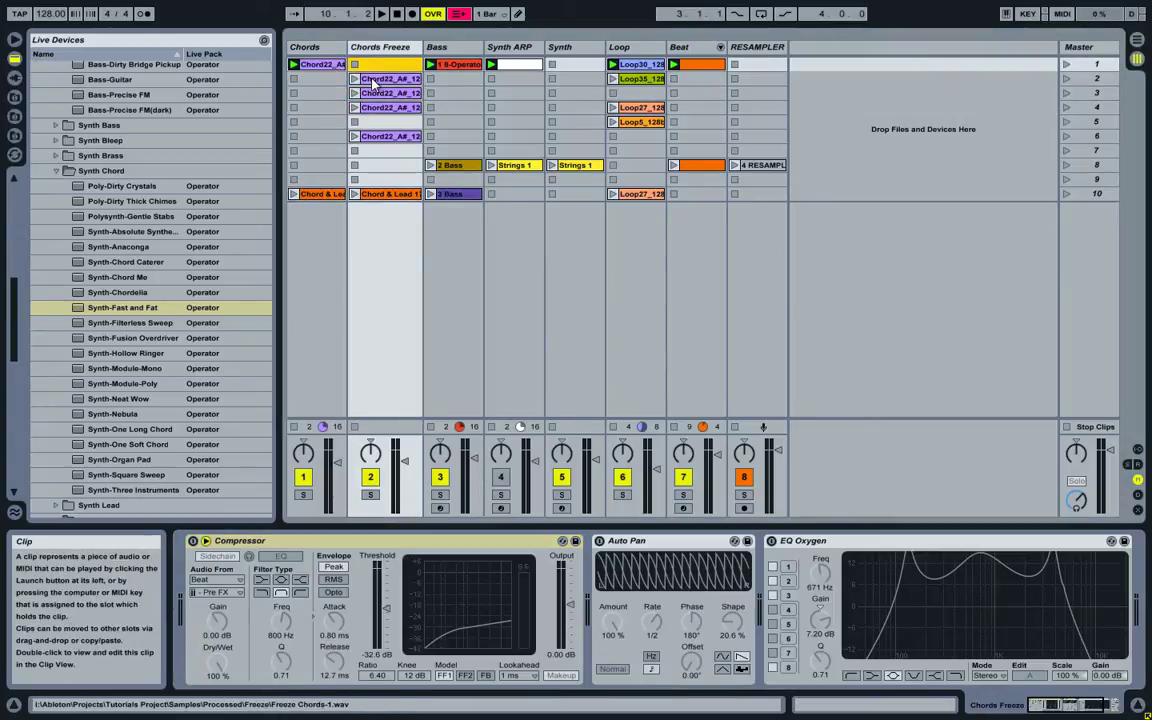
pyautogui.press('Down')
pyautogui.press('Down')
pyautogui.press('Up')
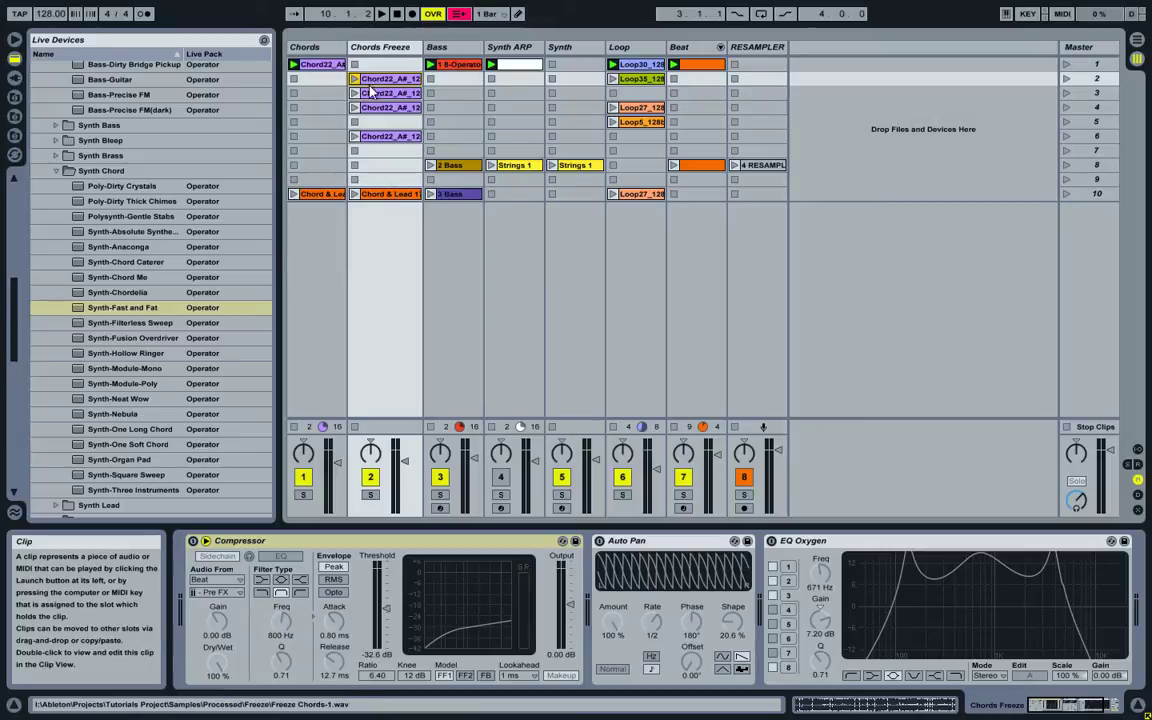
pyautogui.click(294, 427)
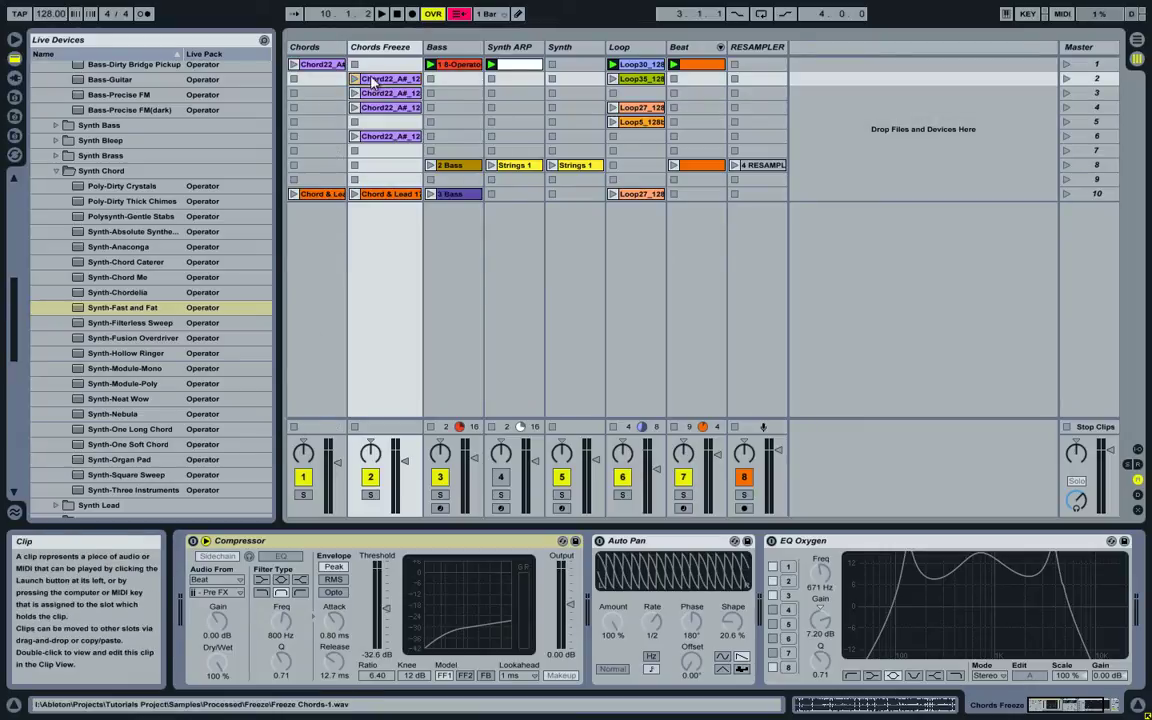
# Compare the frozen clips' waveforms, including Freeze Chords-1.wav, with the original Chords sample.
pyautogui.press('Down')
pyautogui.press('Down')
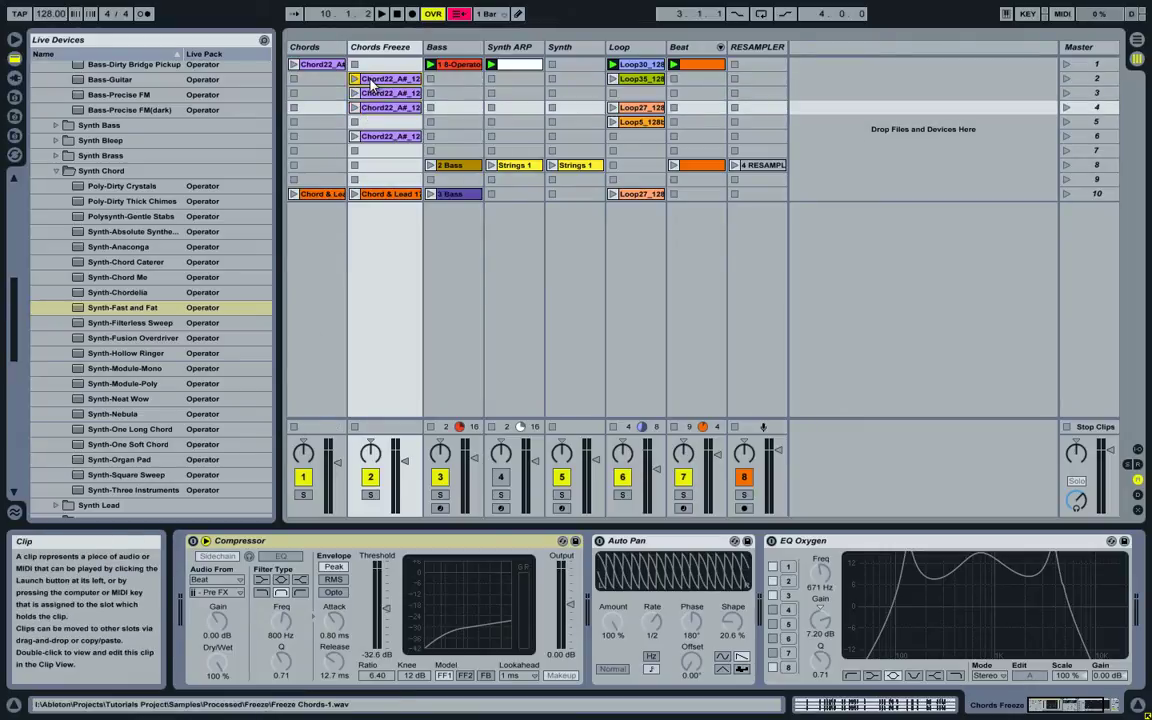
pyautogui.press('Up')
pyautogui.press('Up')
pyautogui.hotkey('shift', 'Tab')
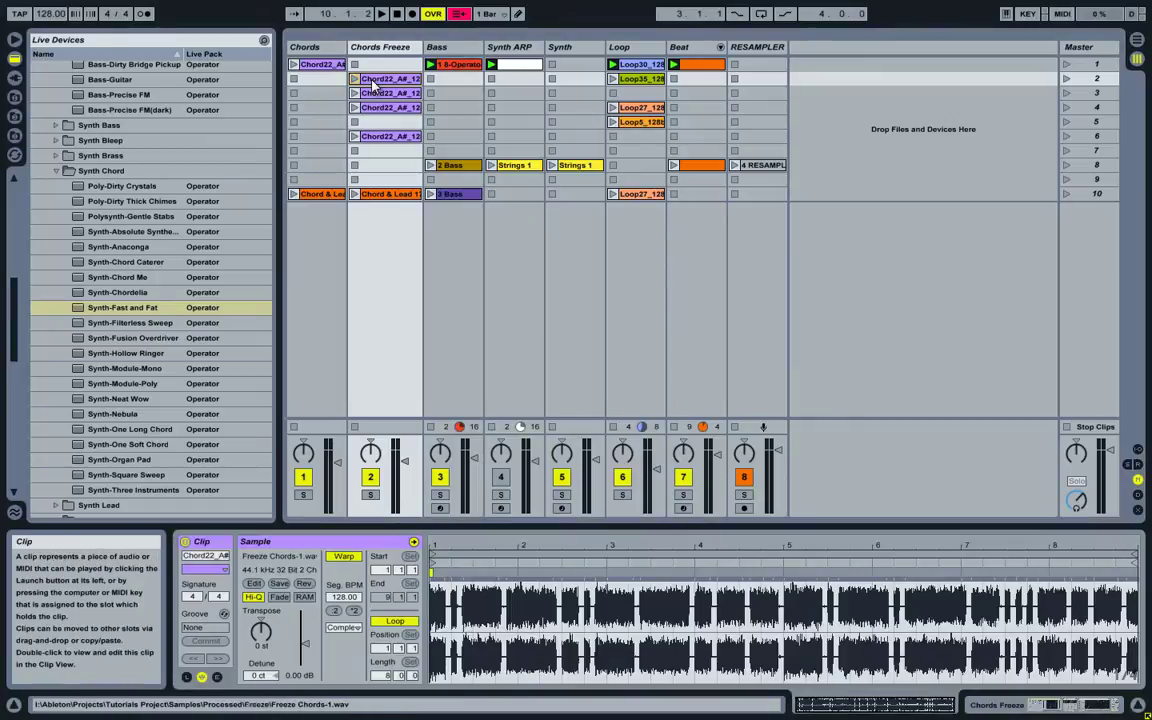
pyautogui.click(319, 67)
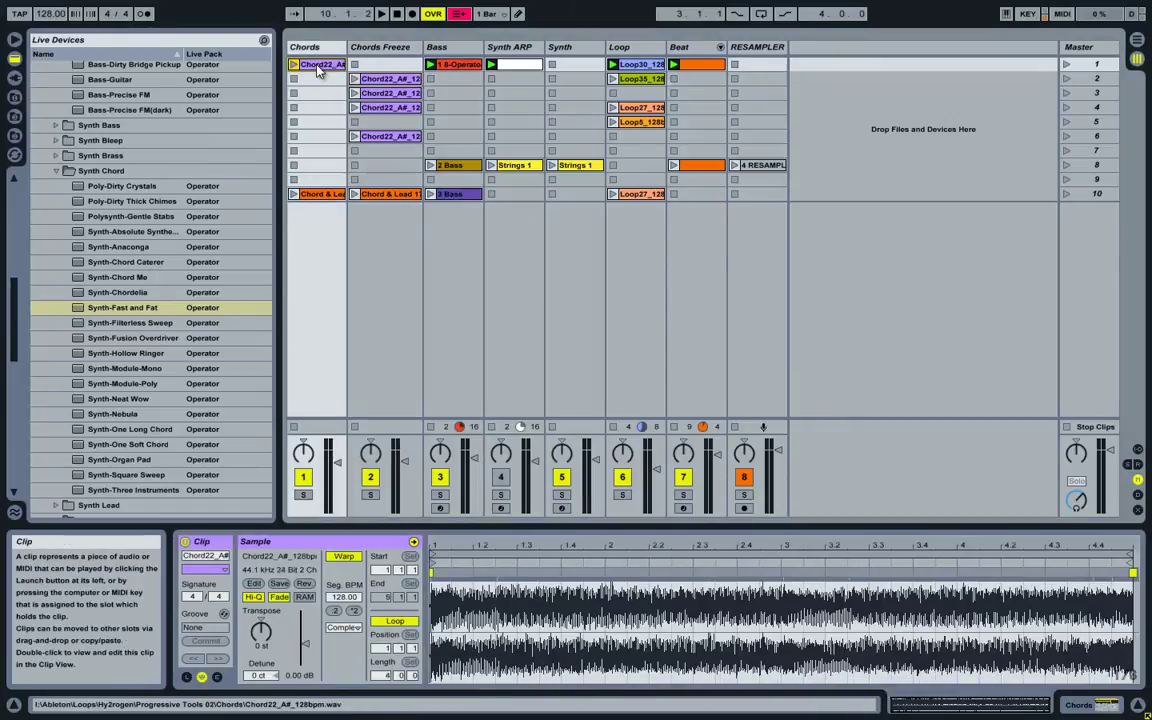
pyautogui.click(375, 87)
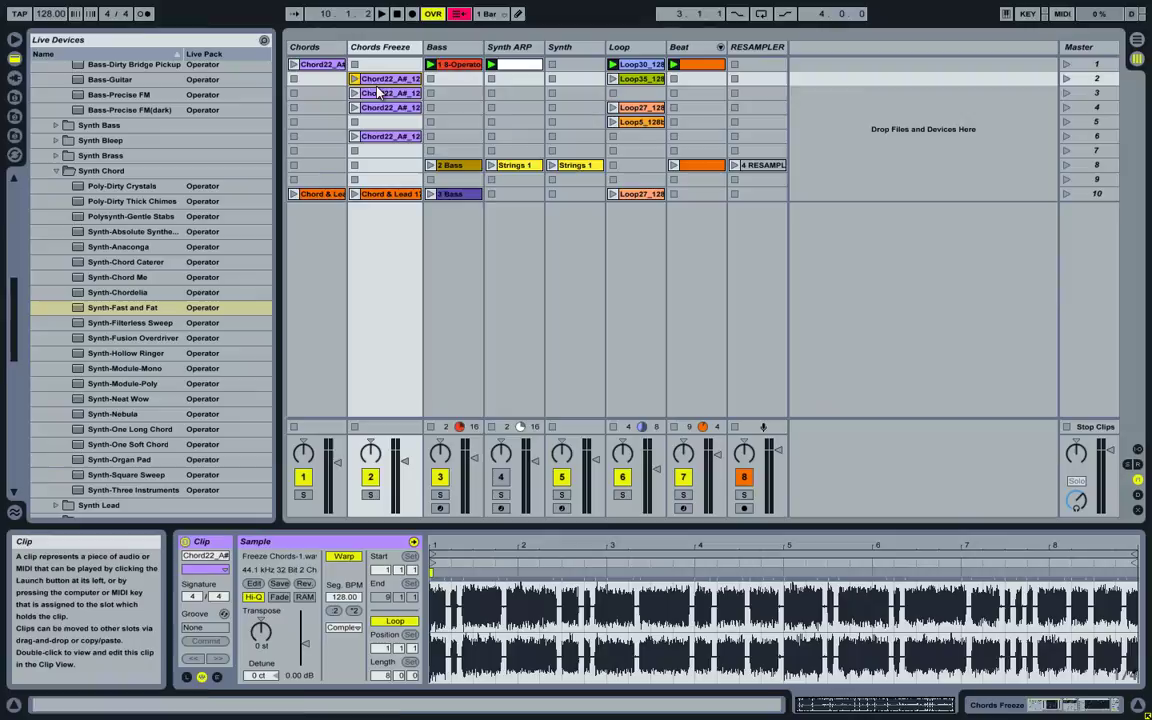
pyautogui.press('Down')
pyautogui.click(374, 80)
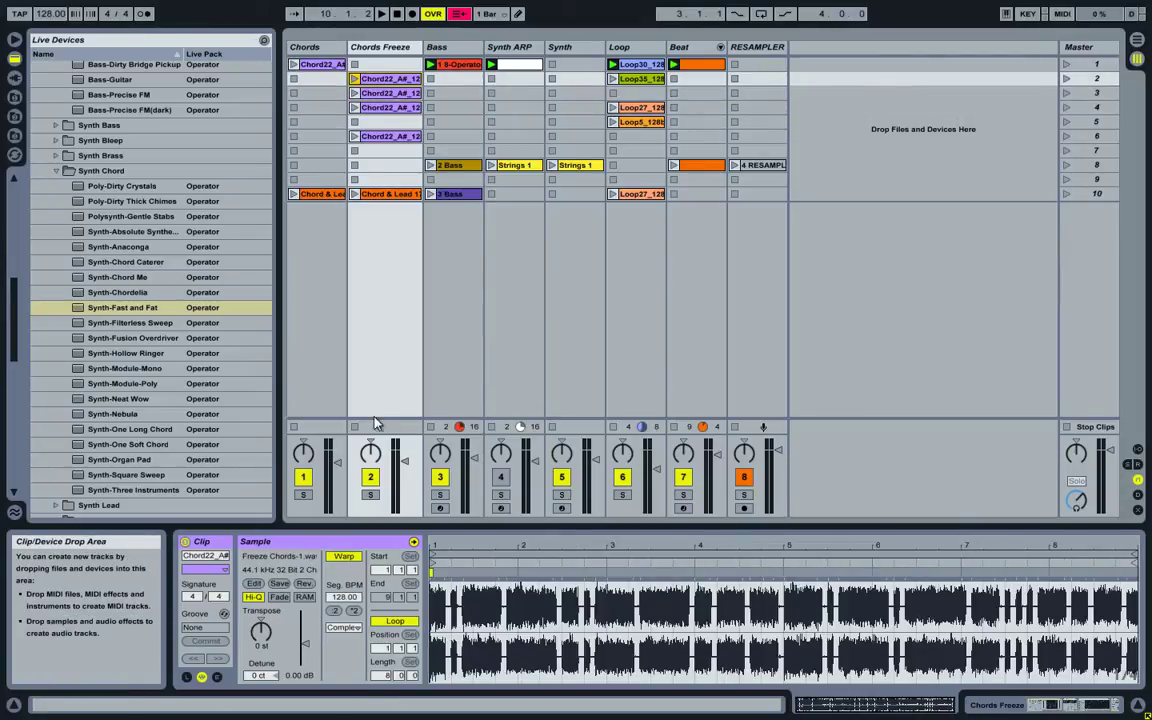
# Solo Chords Freeze and audition its row 2, 3 and 4 frozen clips, then stop them.
pyautogui.click(370, 494)
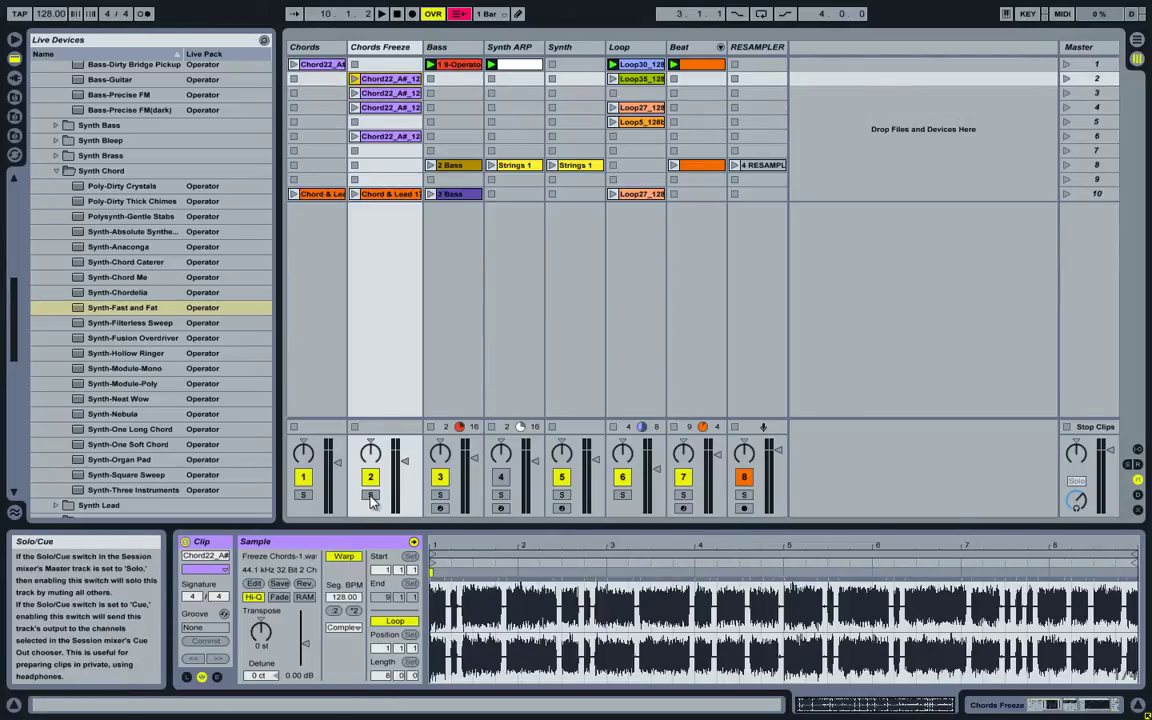
pyautogui.click(354, 79)
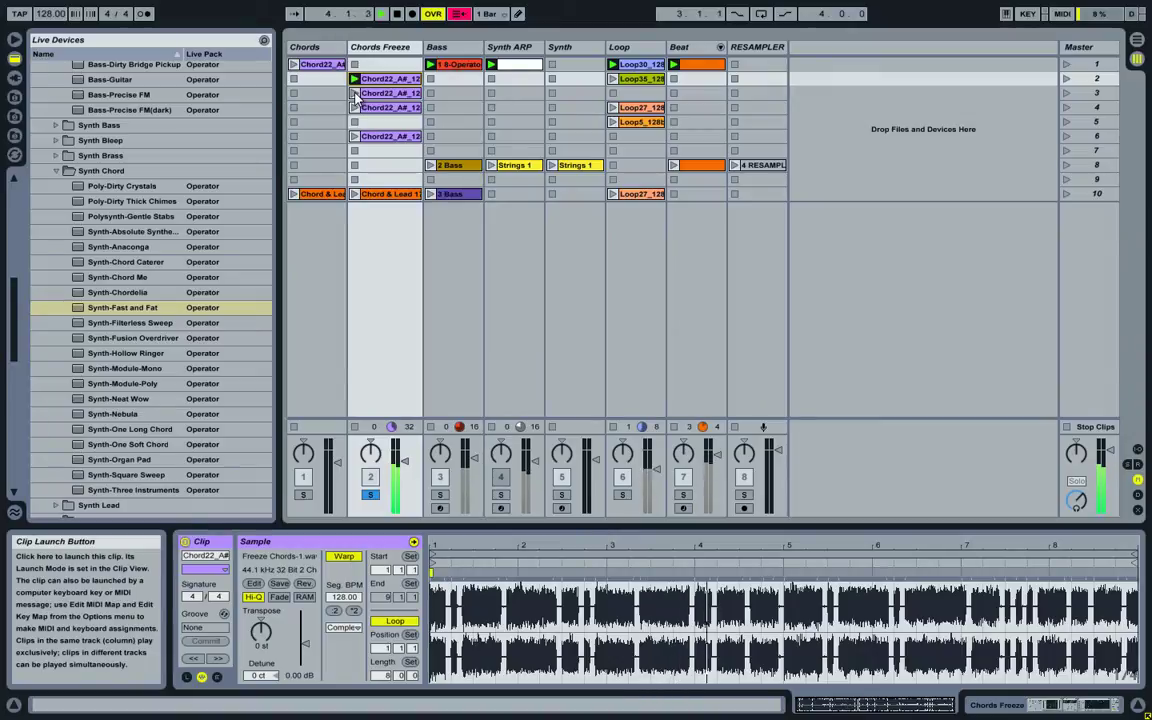
pyautogui.click(355, 93)
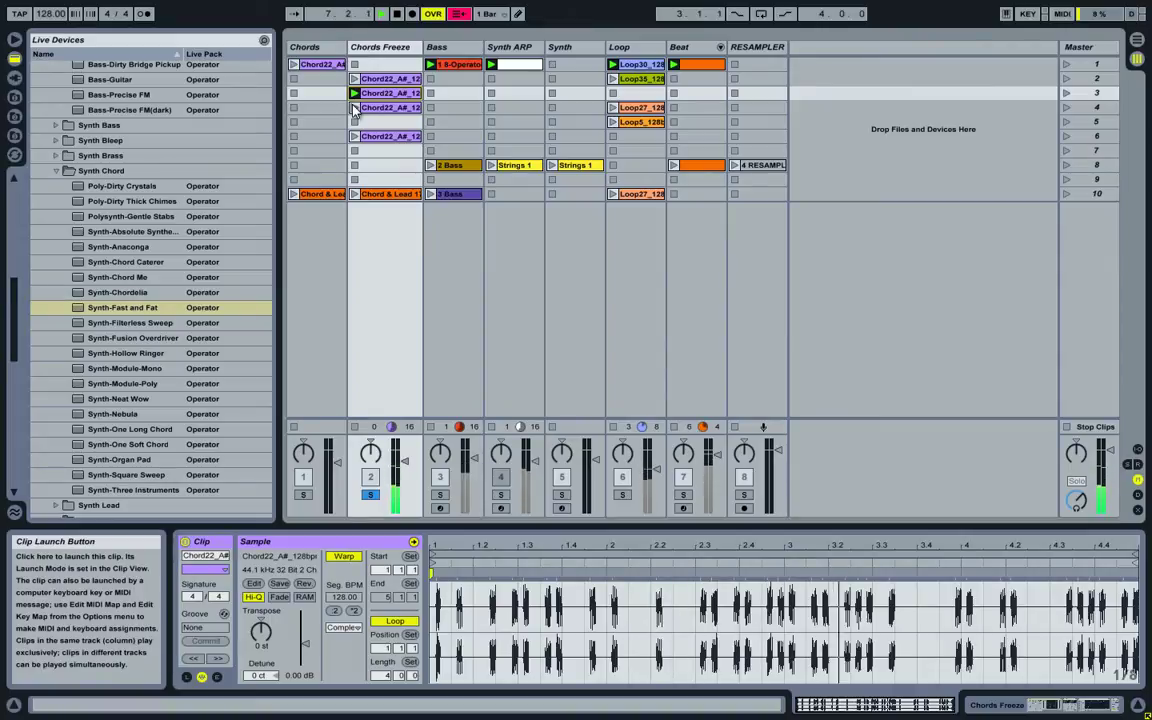
pyautogui.click(353, 107)
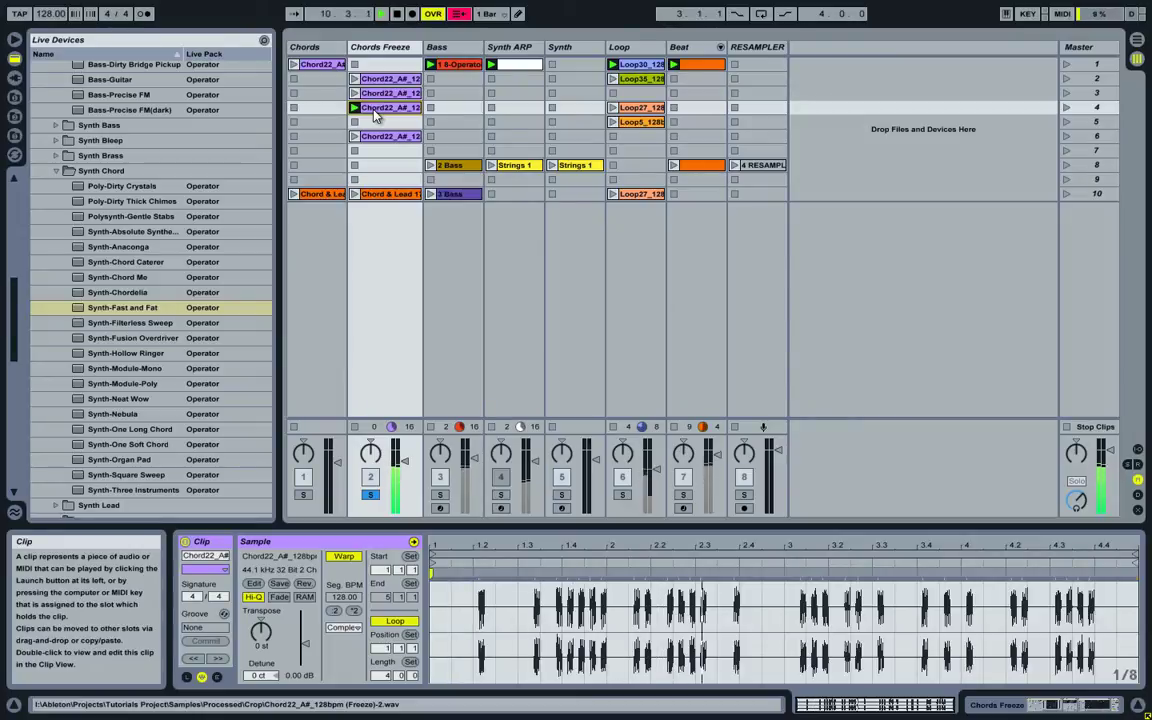
pyautogui.click(355, 427)
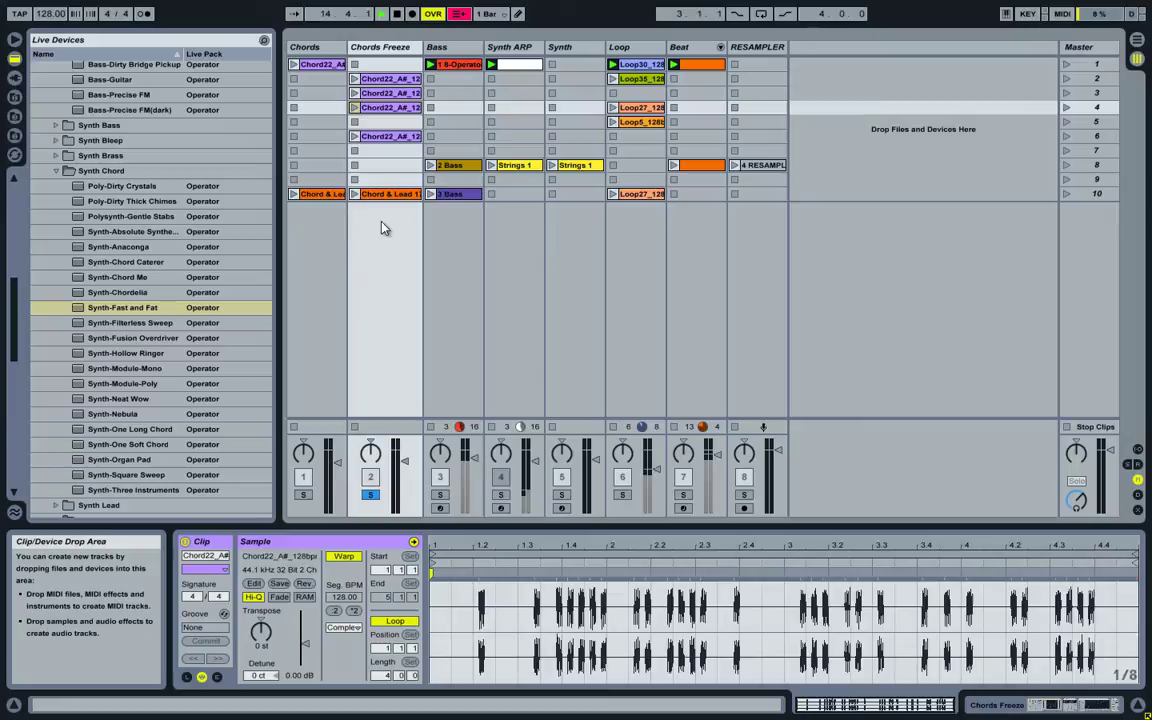
# Select each frozen clip and the original row-1 Chords clip, then stop playback at the start.
pyautogui.click(383, 93)
pyautogui.click(378, 108)
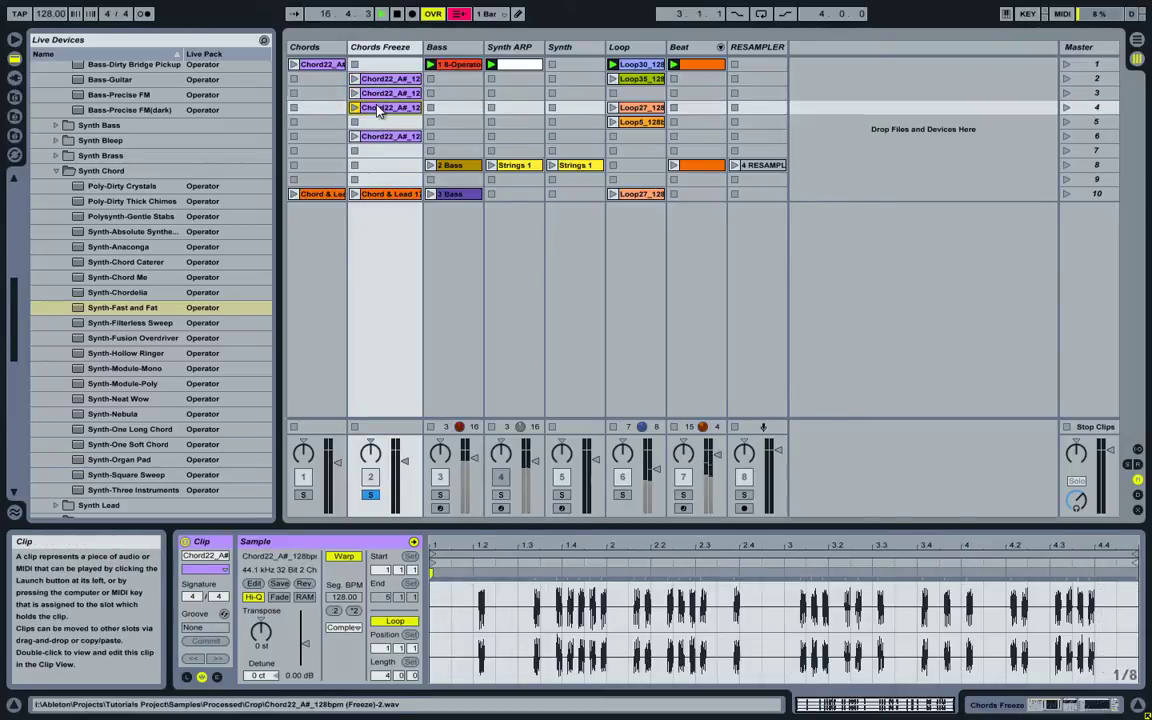
pyautogui.click(378, 81)
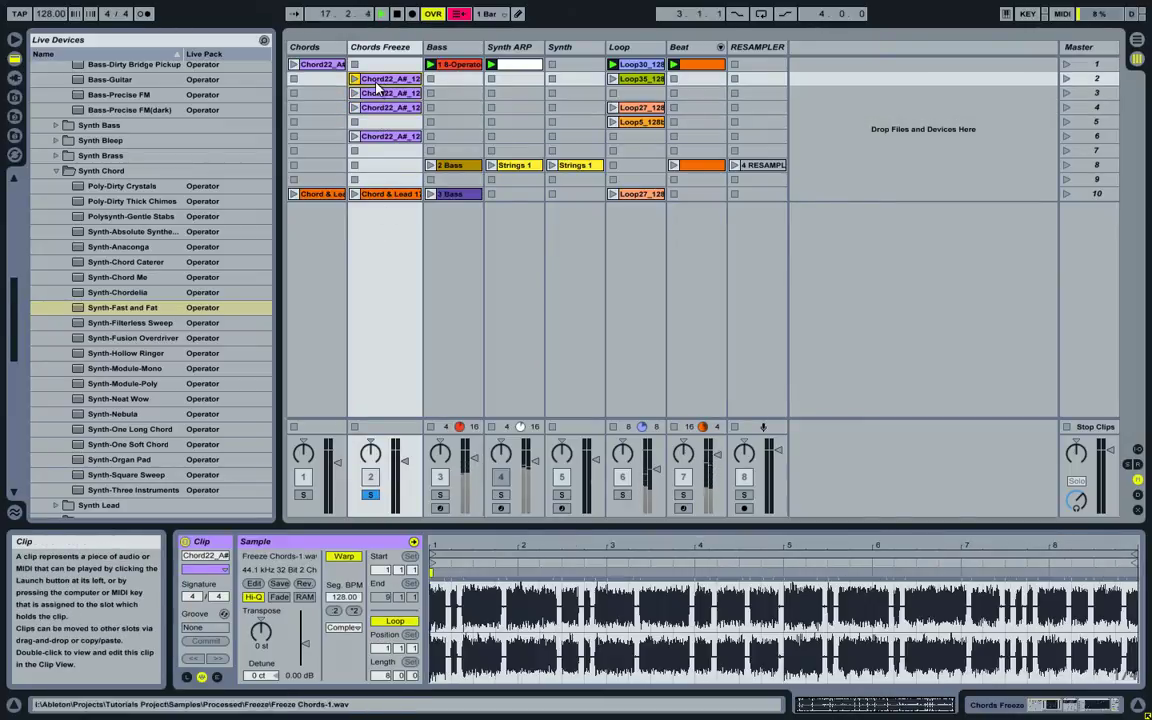
pyautogui.click(327, 66)
pyautogui.click(397, 14)
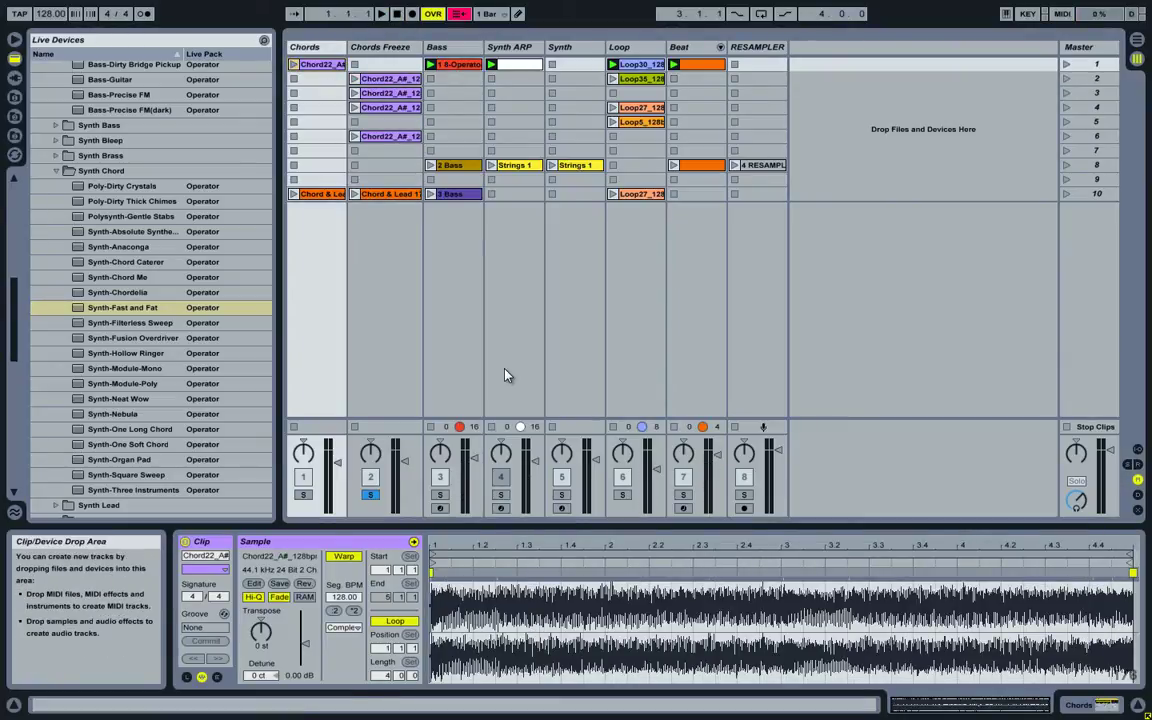
# On the Bass track, collapse Operator, expand Compressor and switch Beat Repeat back on.
pyautogui.click(449, 49)
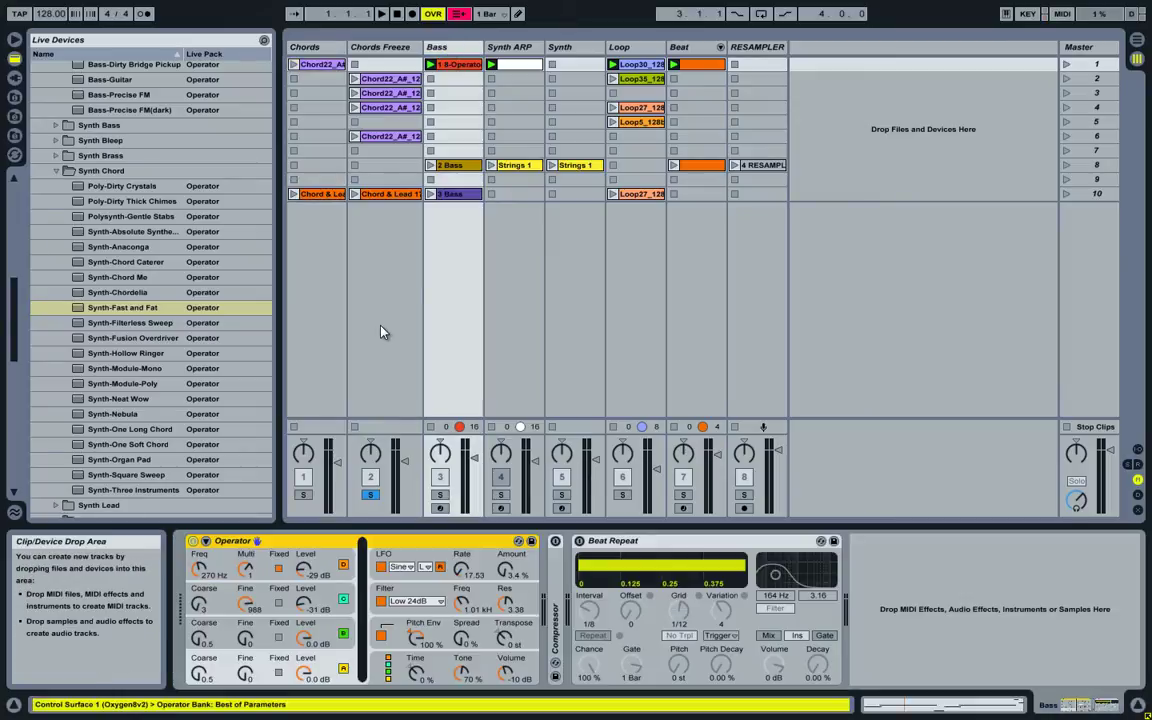
pyautogui.doubleClick(284, 547)
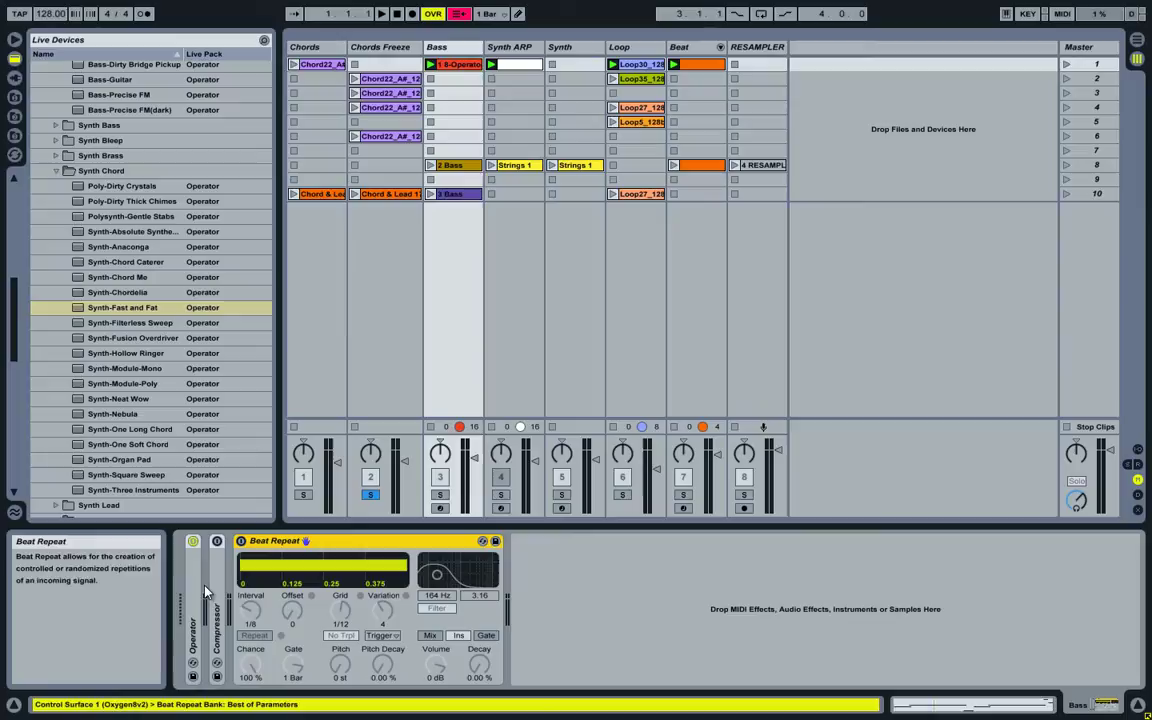
pyautogui.doubleClick(216, 600)
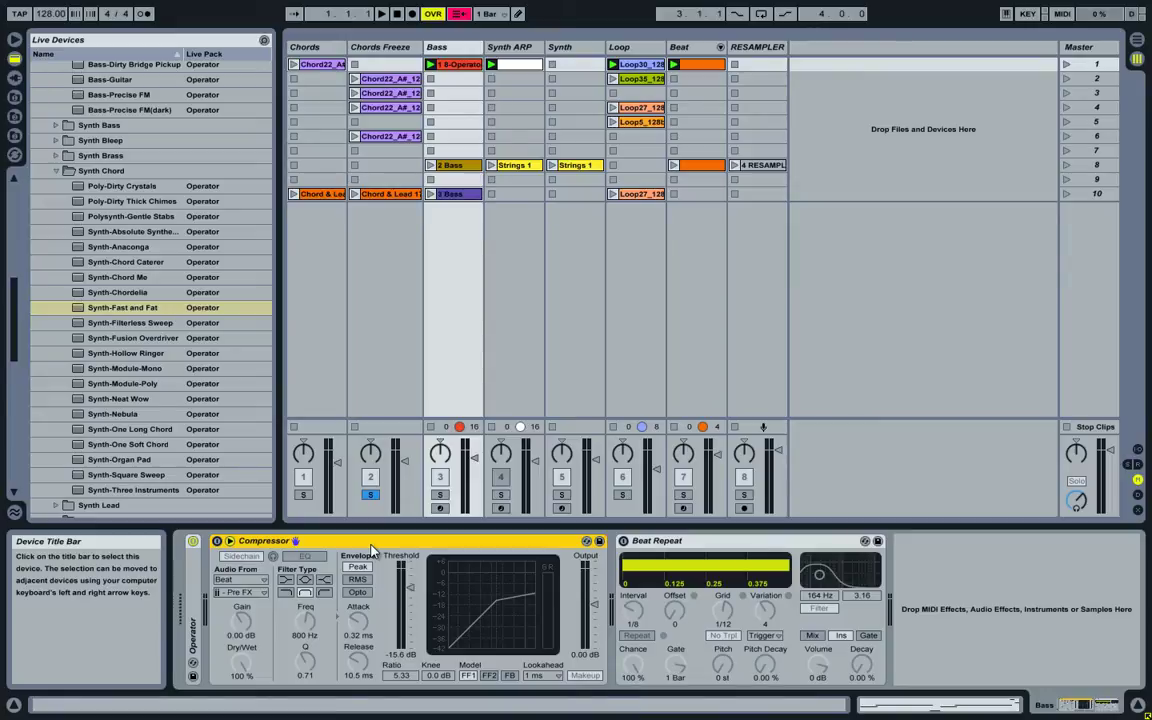
pyautogui.click(664, 544)
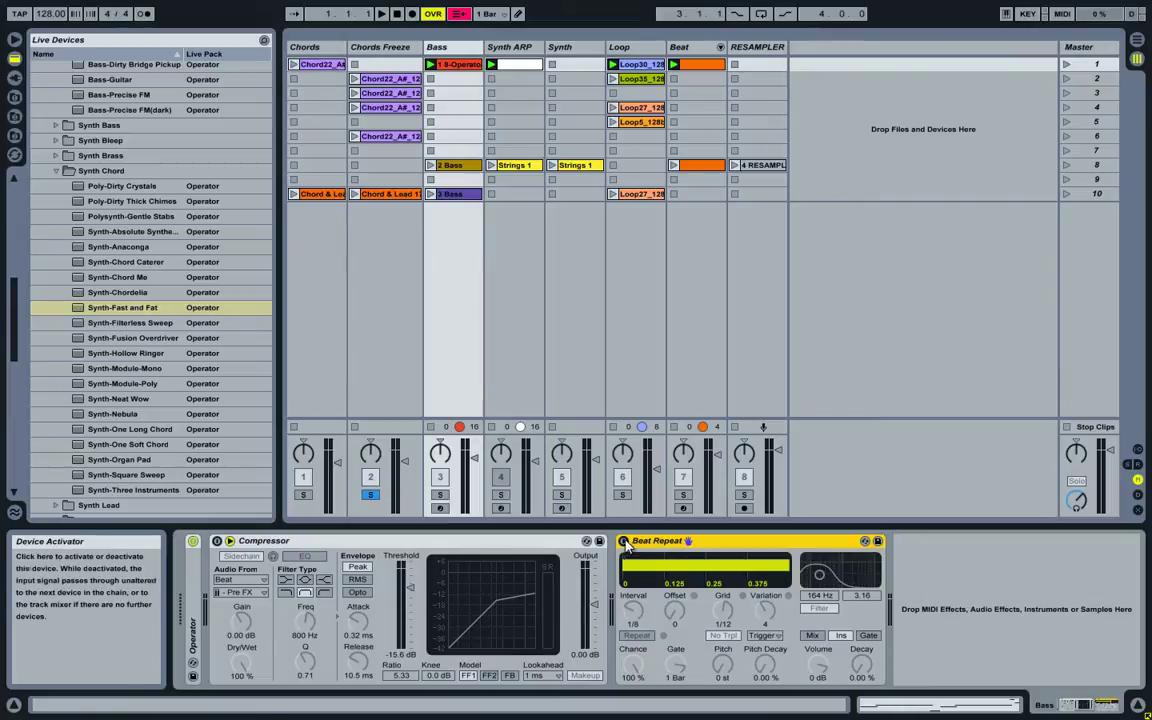
pyautogui.click(623, 541)
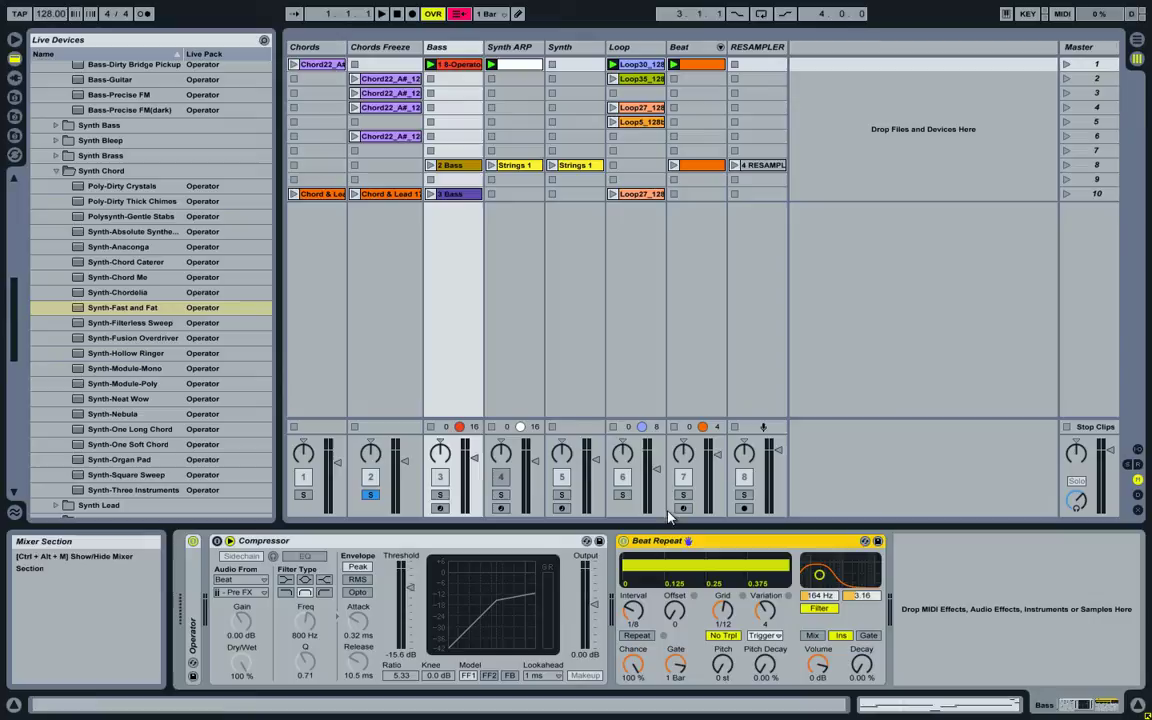
# Compare with the Chords Beat Repeat, then re-enable the Bass Beat Repeat during playback.
pyautogui.click(325, 52)
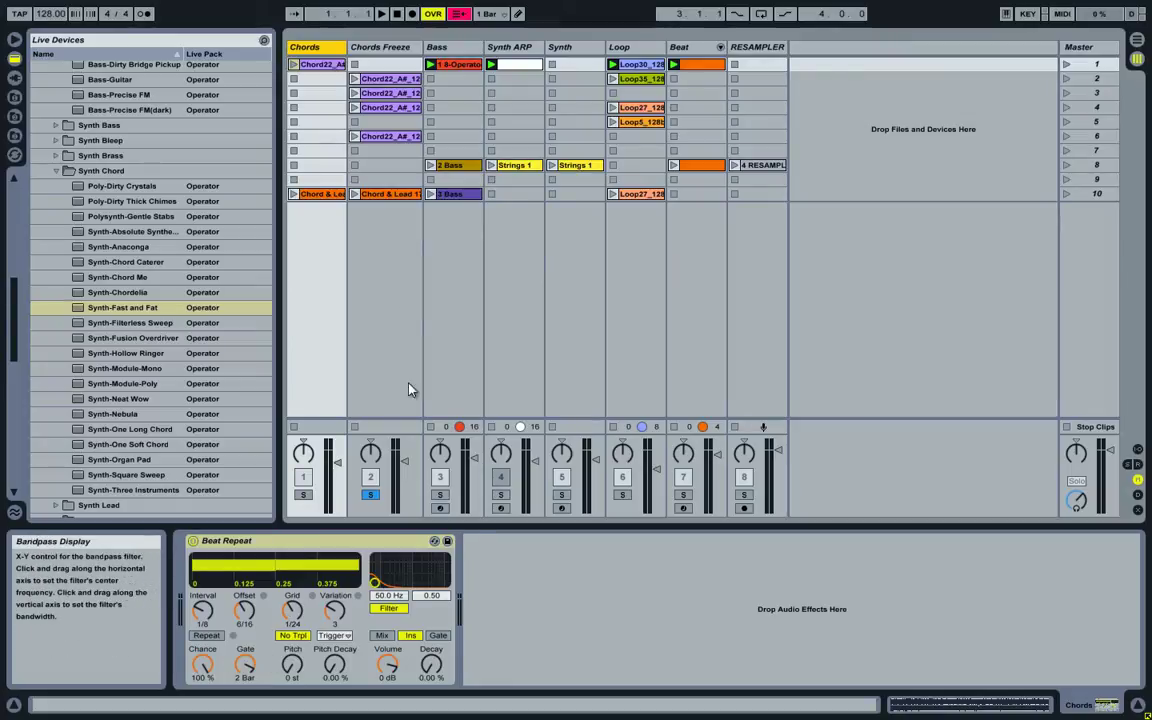
pyautogui.click(458, 47)
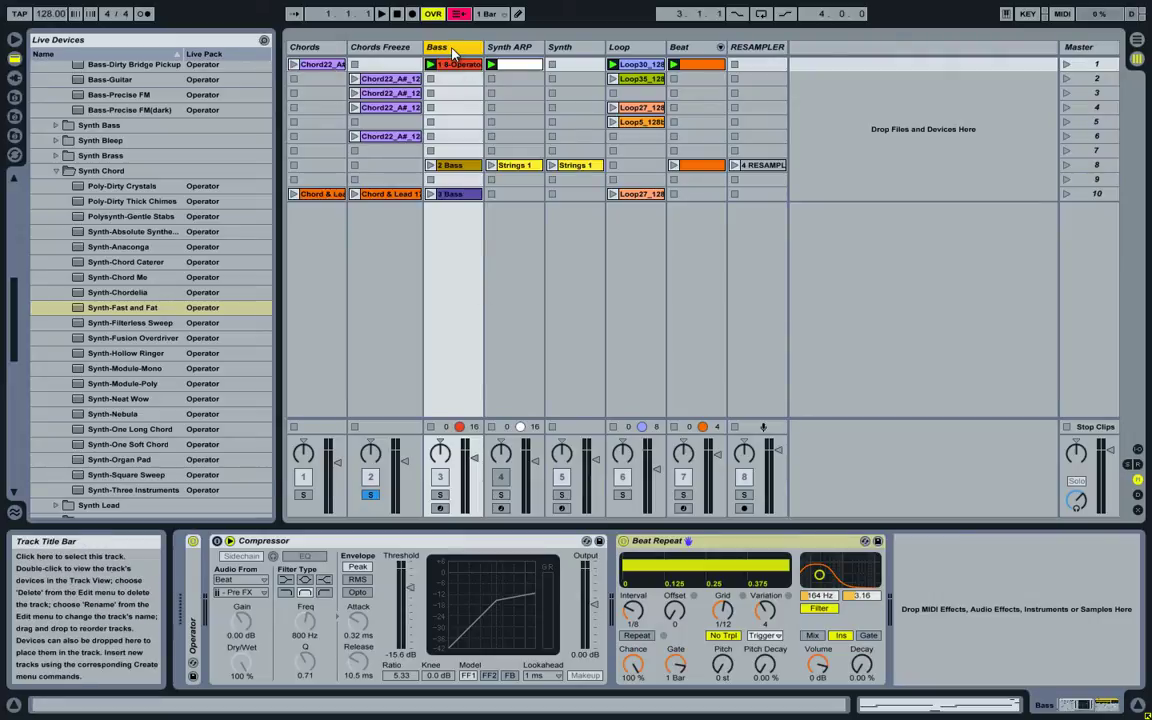
pyautogui.click(313, 59)
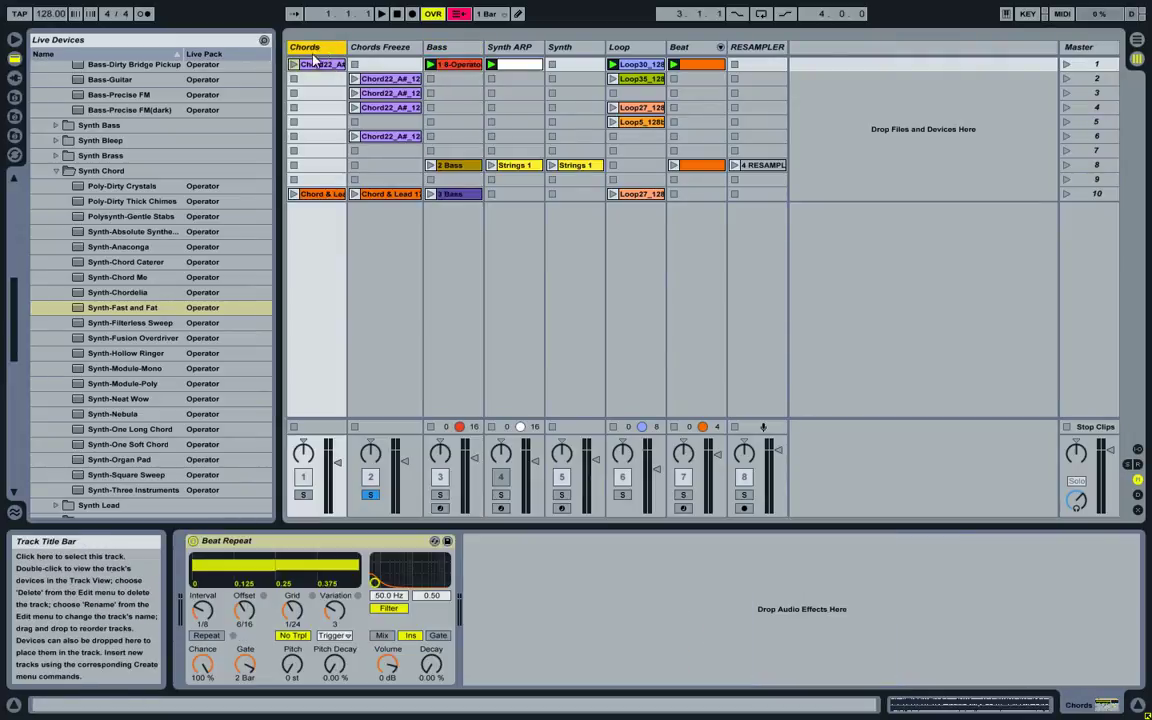
pyautogui.click(447, 55)
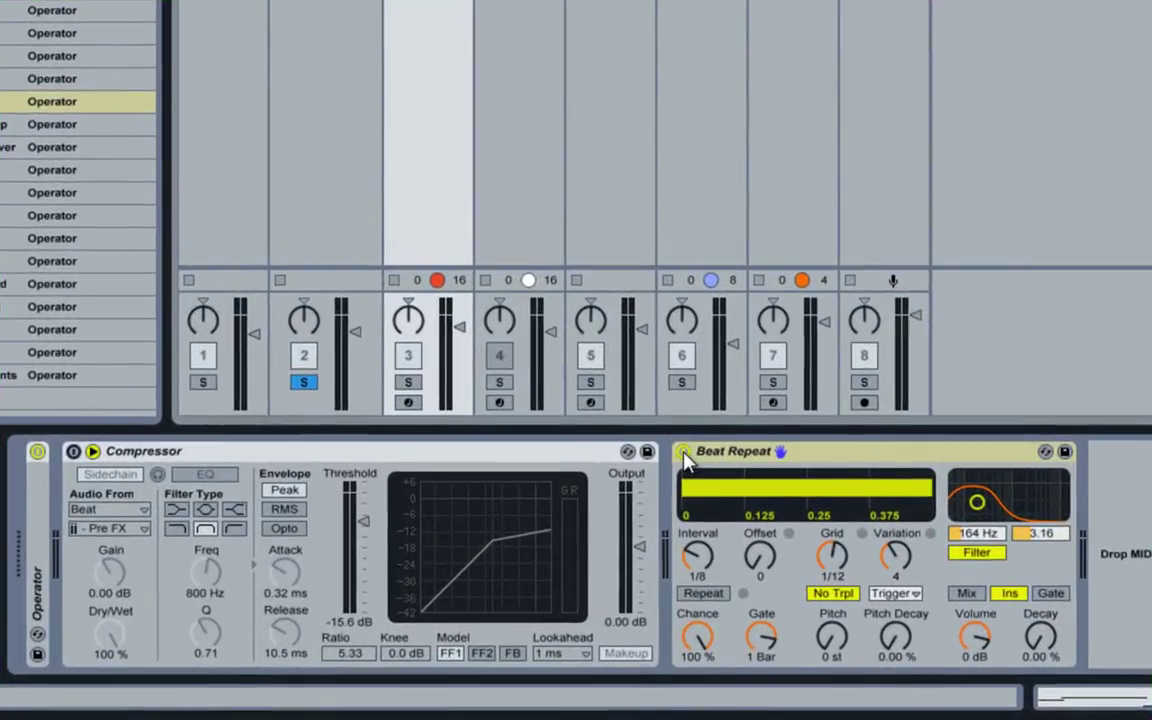
pyautogui.click(683, 452)
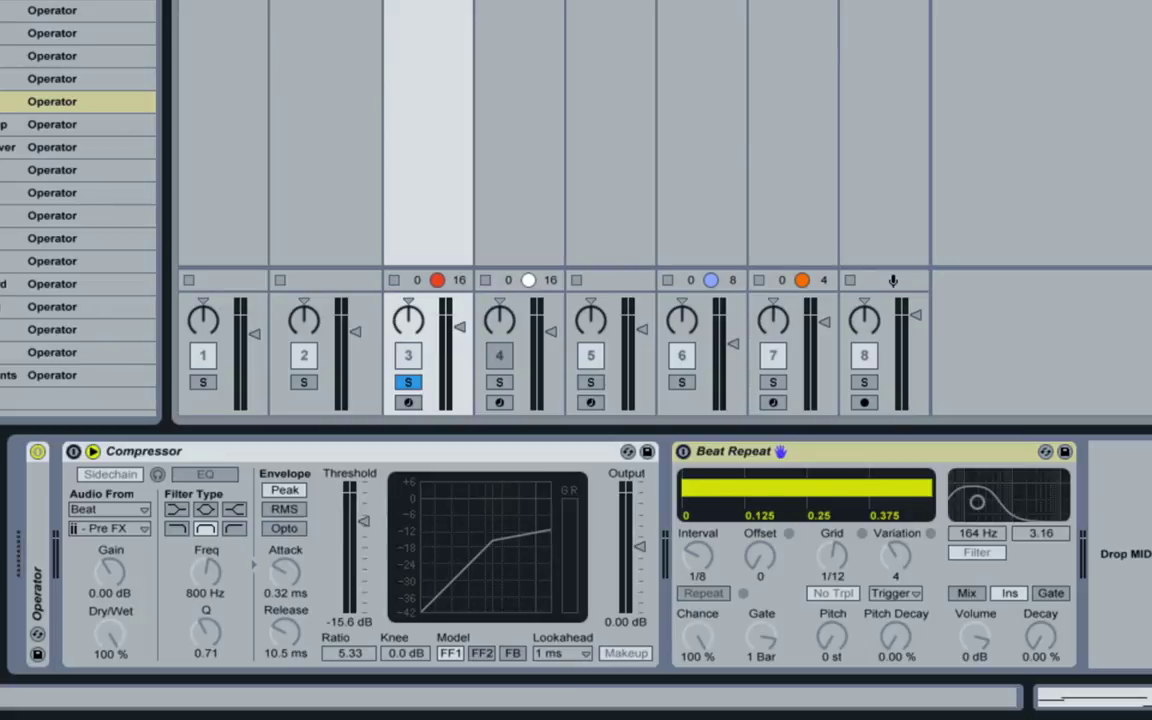
pyautogui.press('space')
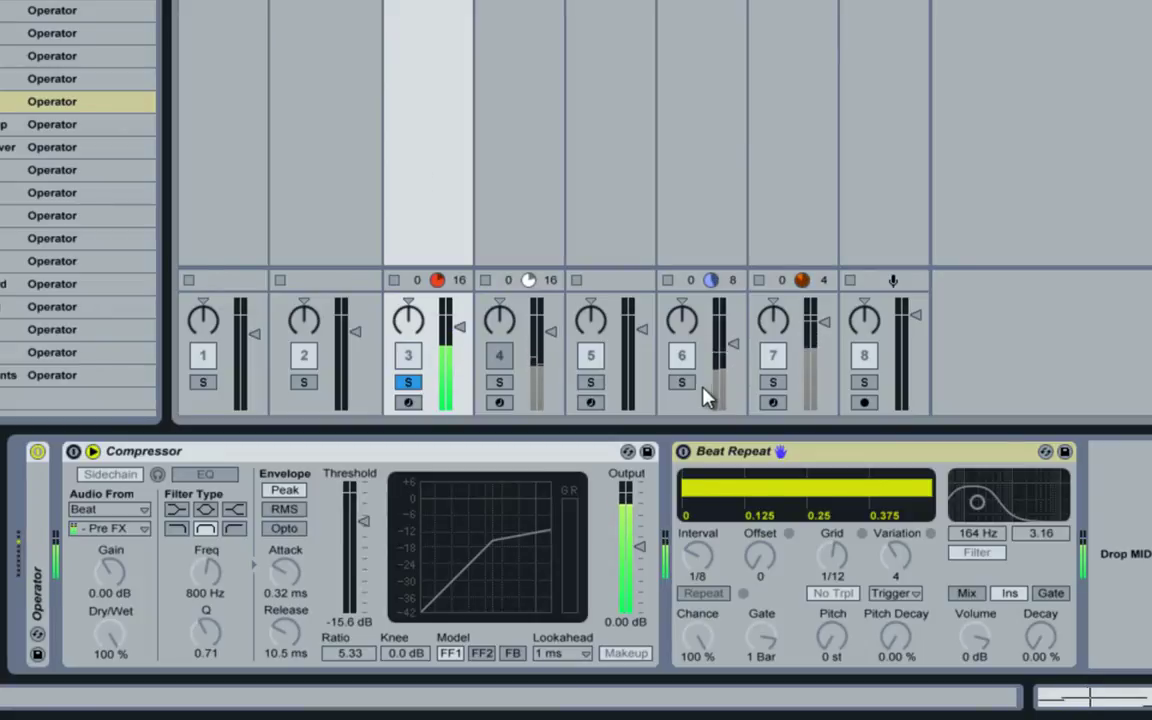
pyautogui.click(700, 451)
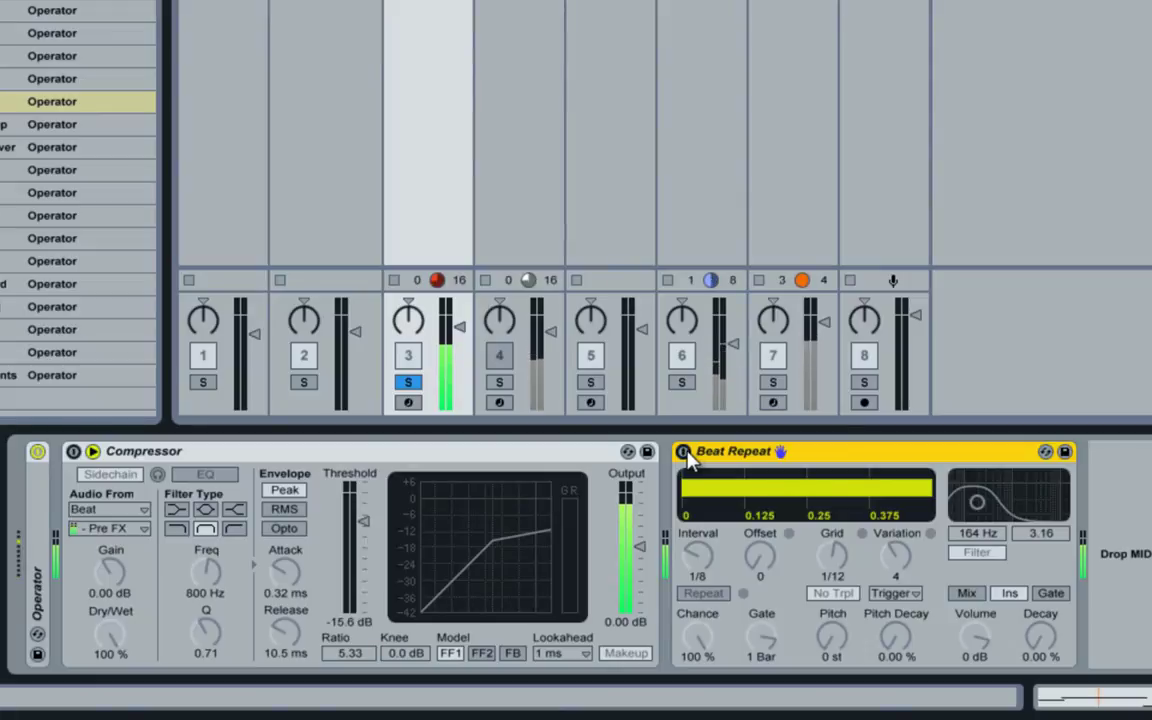
pyautogui.click(684, 452)
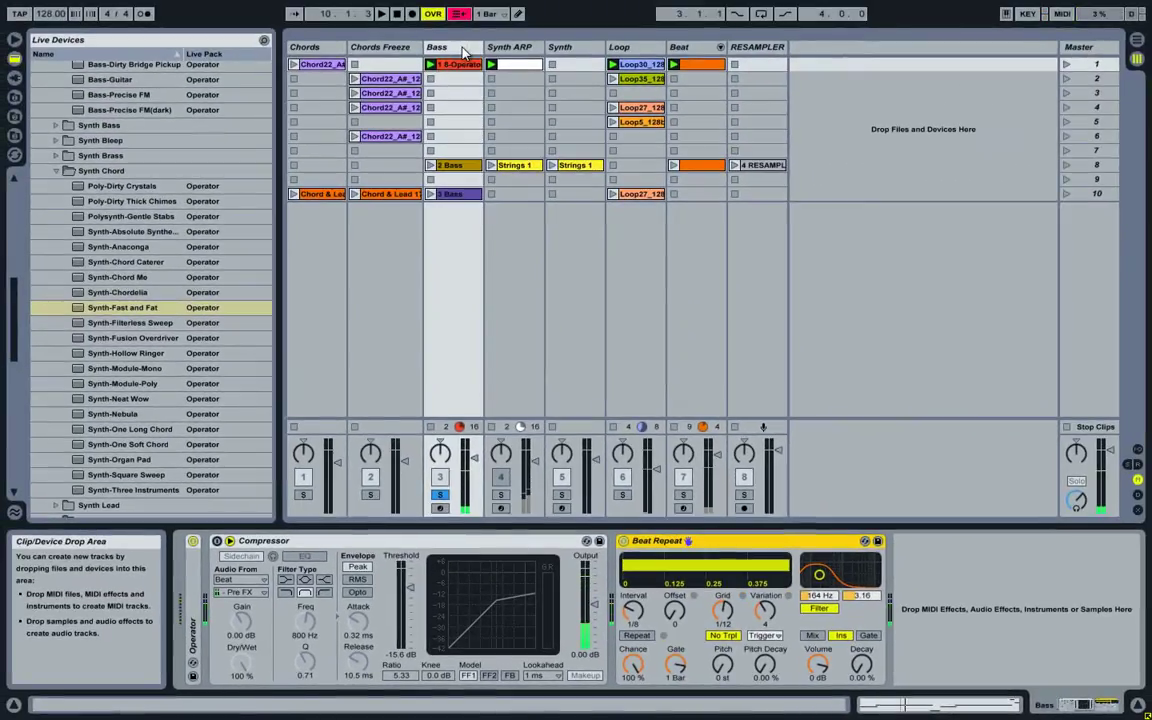
# Solo the Synth ARP track and enable its Beat Repeat device.
pyautogui.click(462, 42)
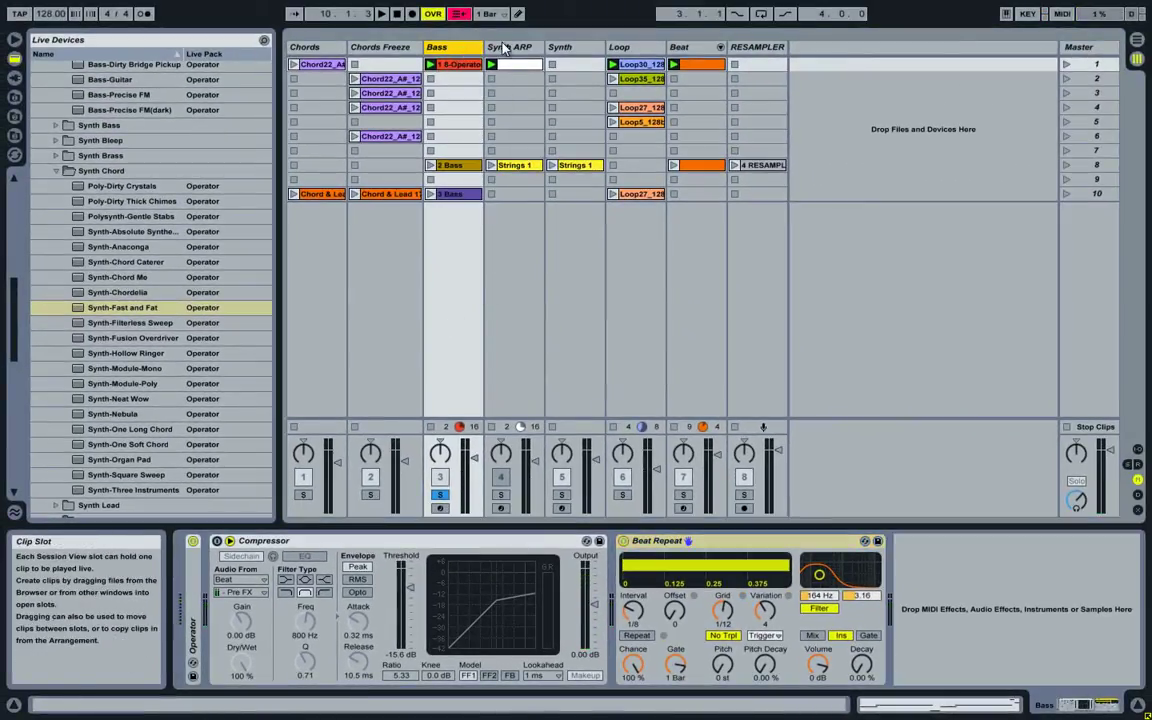
pyautogui.click(506, 47)
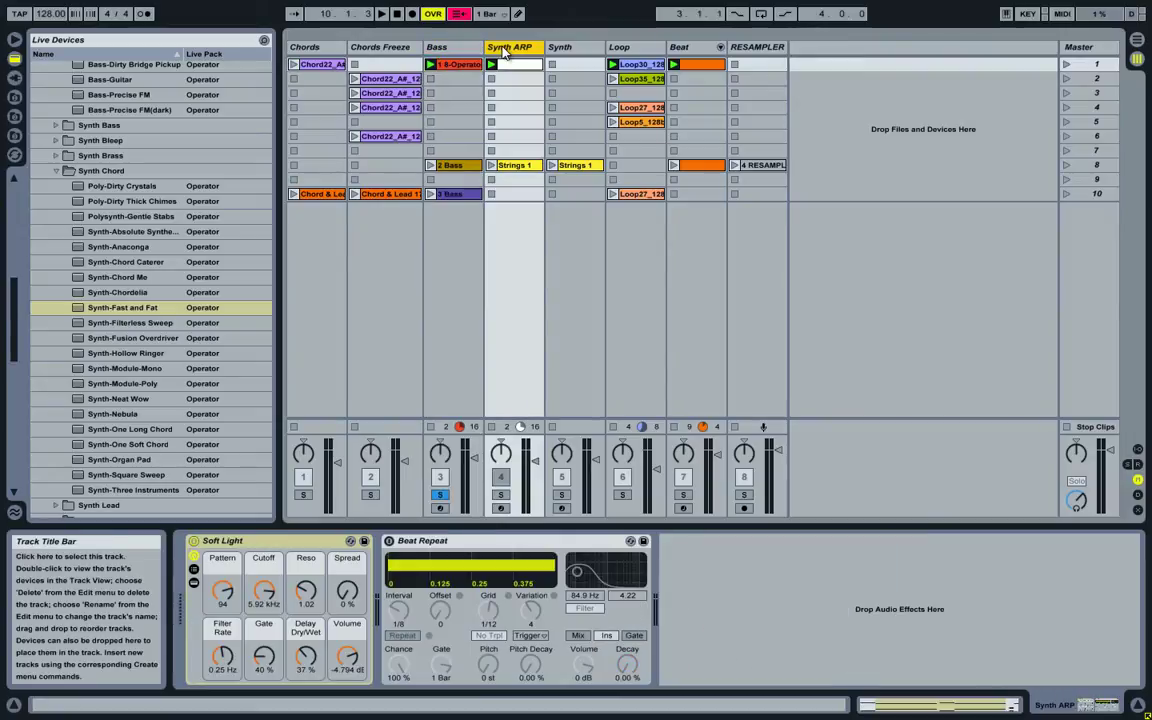
pyautogui.click(459, 49)
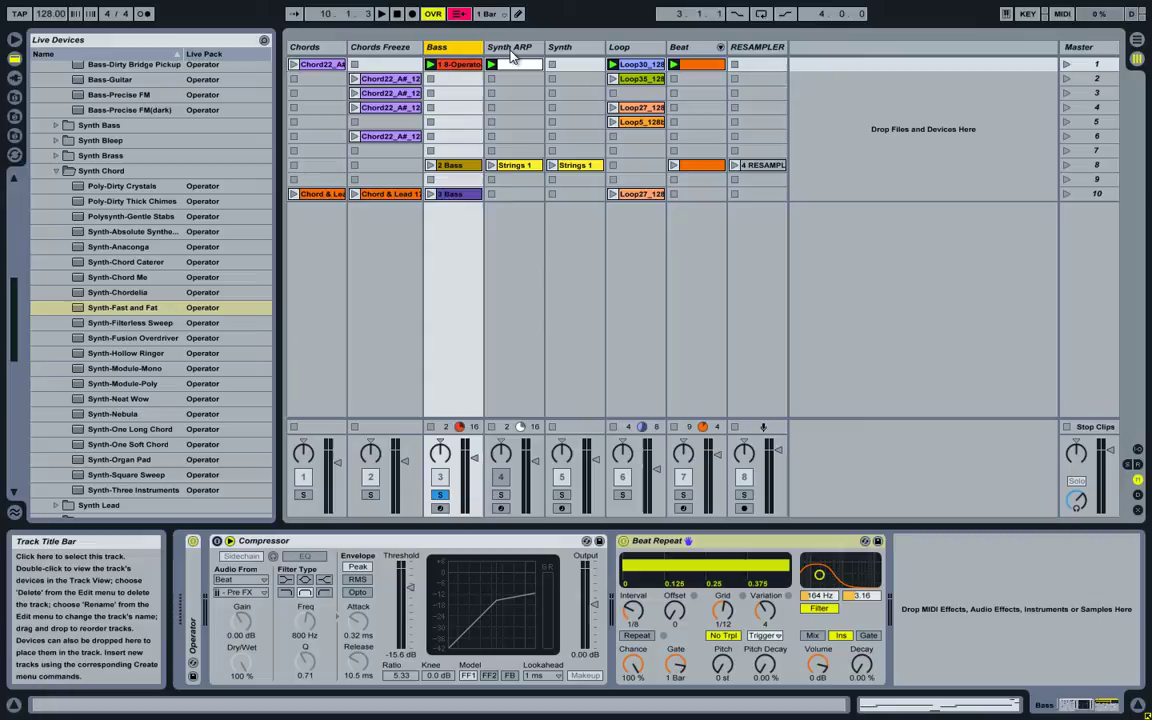
pyautogui.click(511, 52)
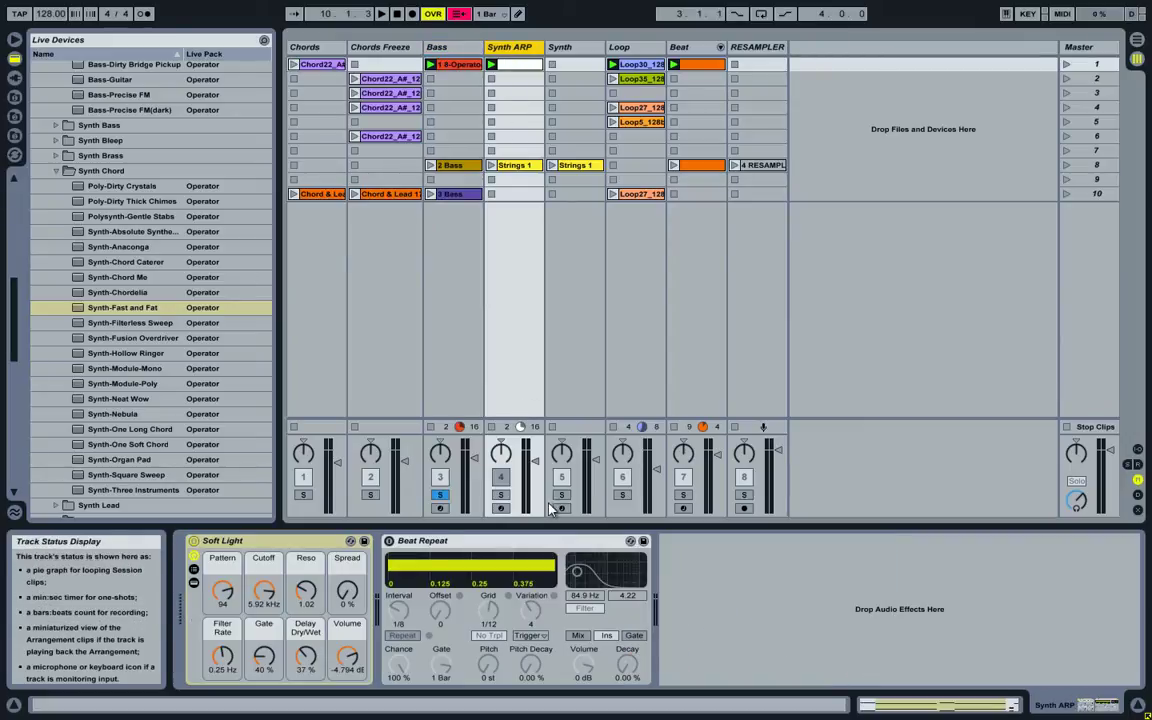
pyautogui.click(480, 541)
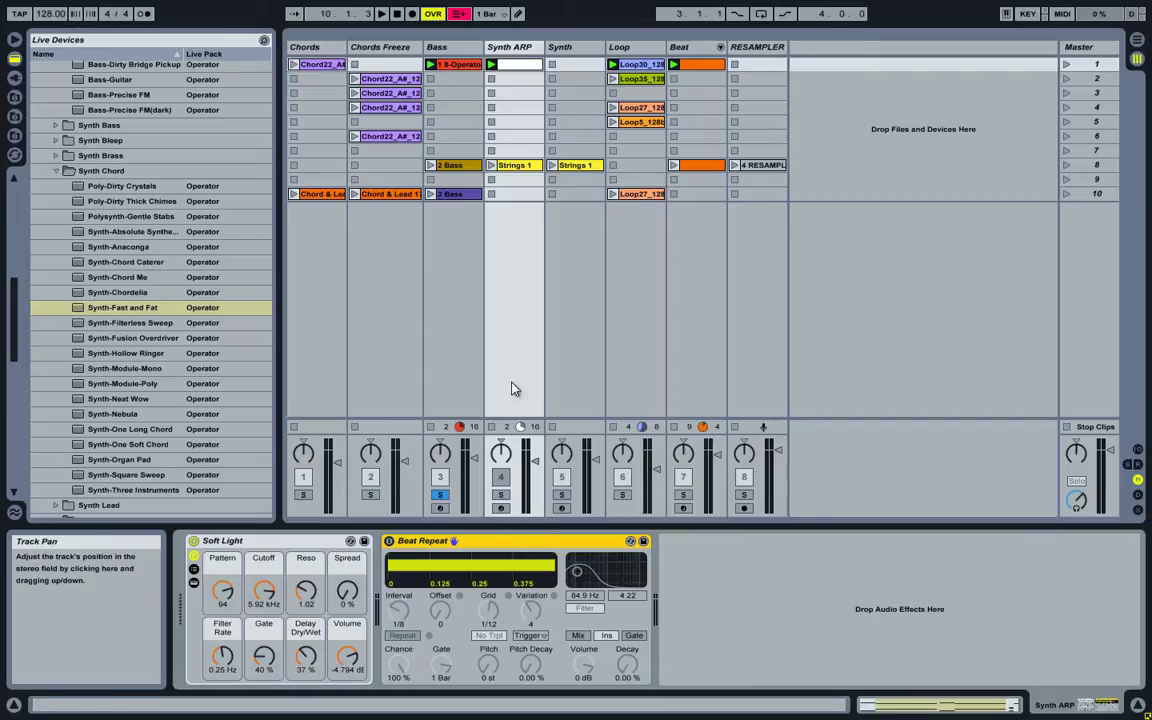
pyautogui.click(503, 497)
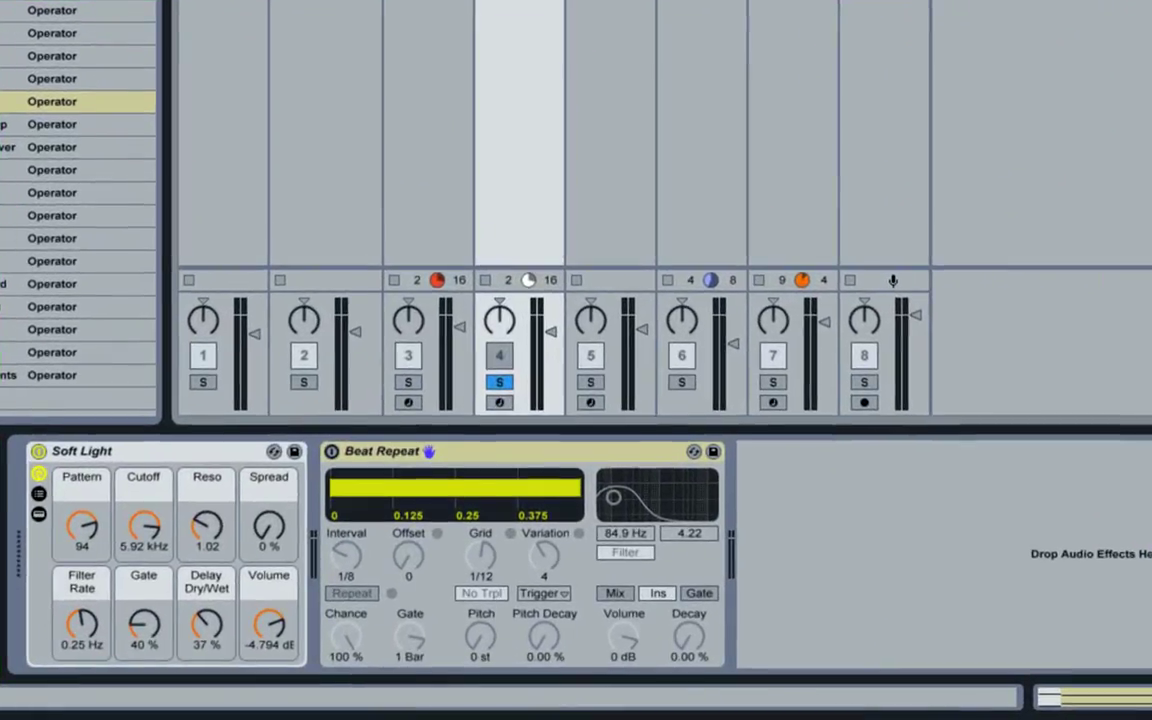
pyautogui.click(332, 452)
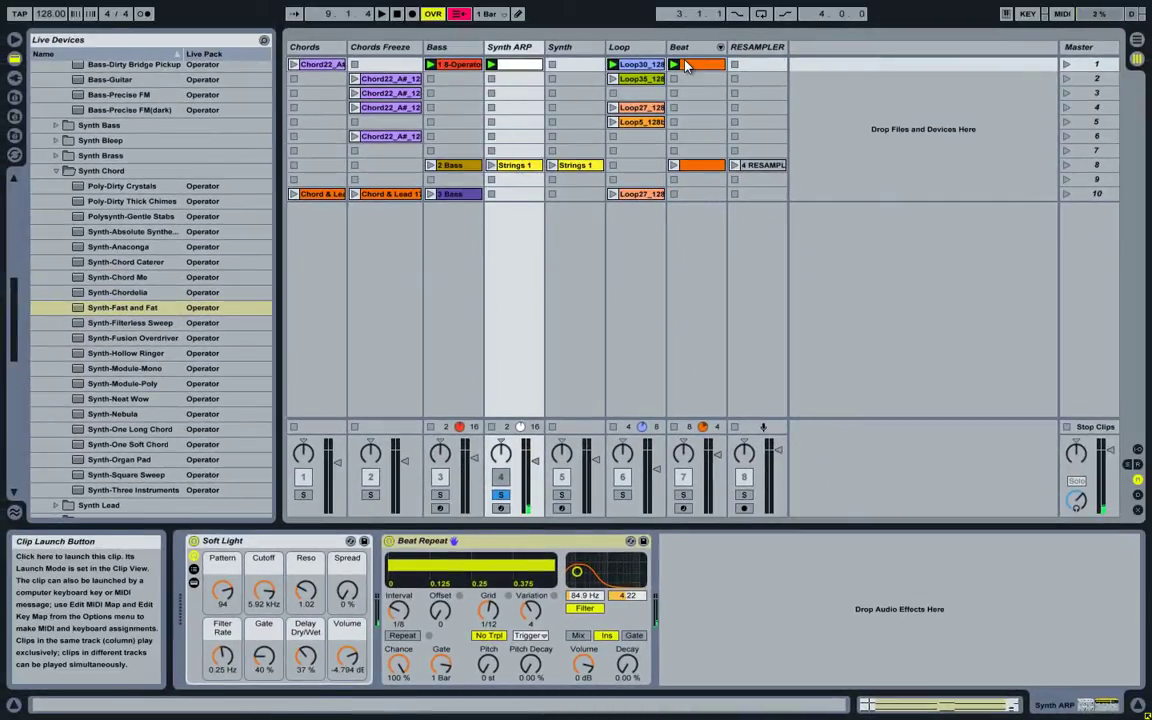
# Check the Beat, Loop and Bass devices, then enable the Chords Freeze Compressor.
pyautogui.click(684, 47)
pyautogui.click(634, 48)
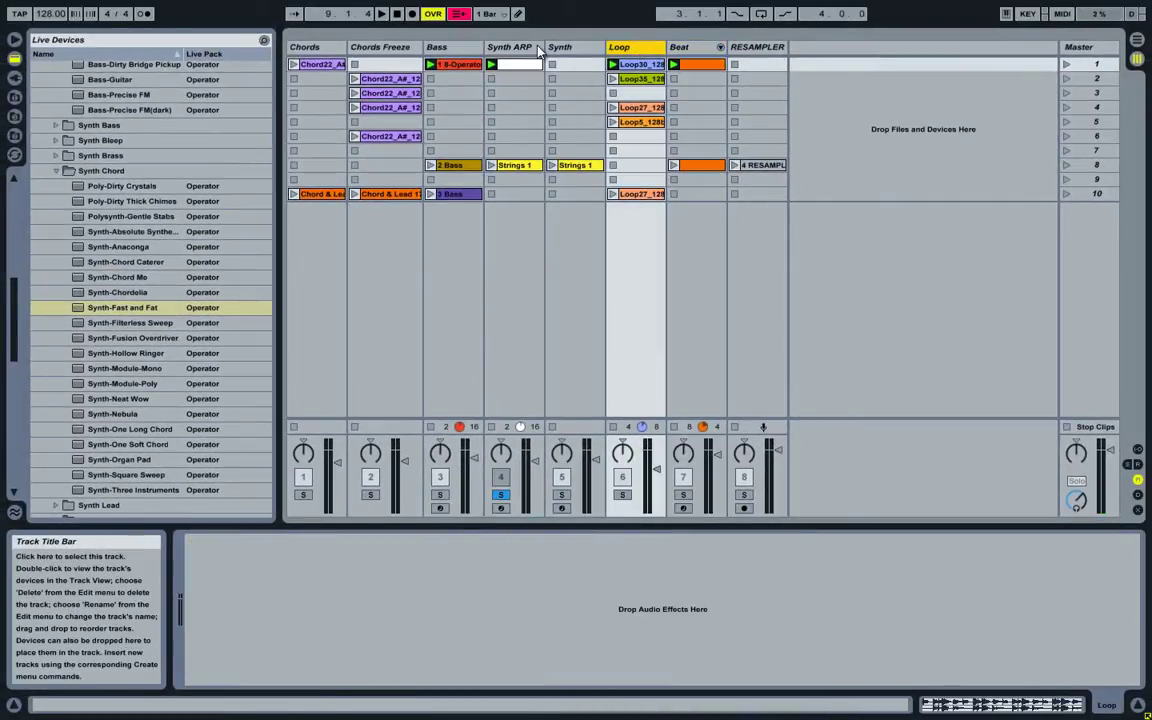
pyautogui.click(462, 50)
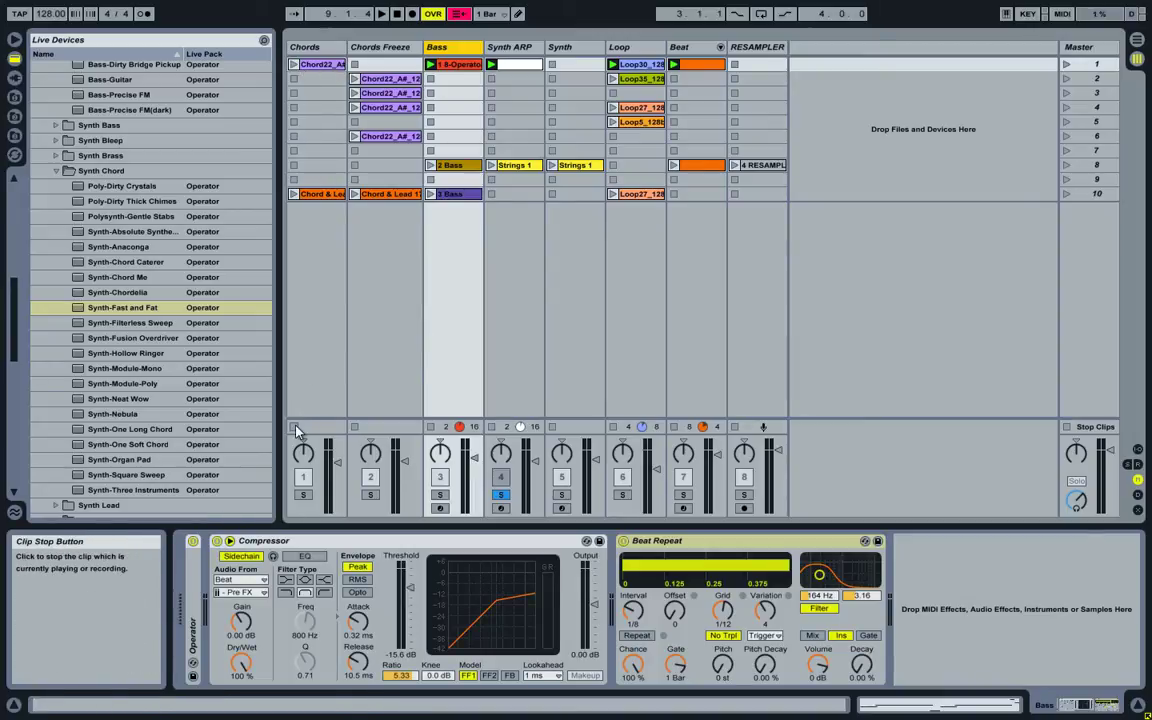
pyautogui.click(377, 50)
pyautogui.click(193, 540)
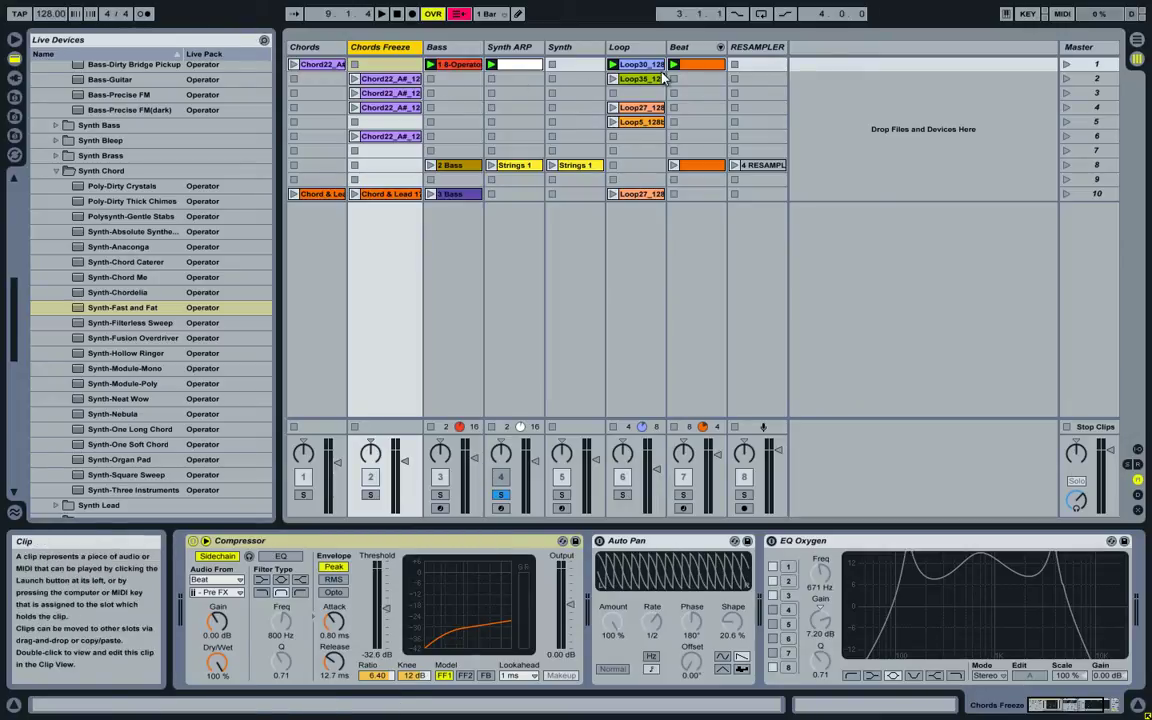
# Launch the scene-2 Chords Freeze clip, unsolo Synth ARP, reactivate track 4, then stop playback.
pyautogui.click(355, 80)
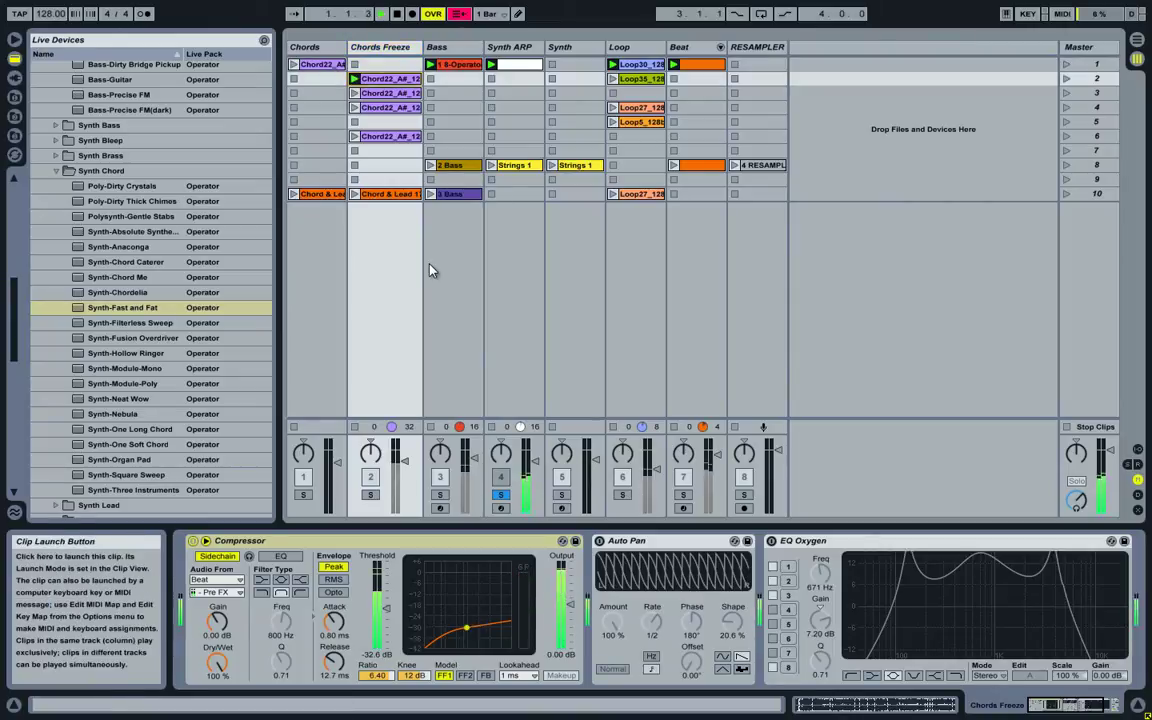
pyautogui.click(501, 497)
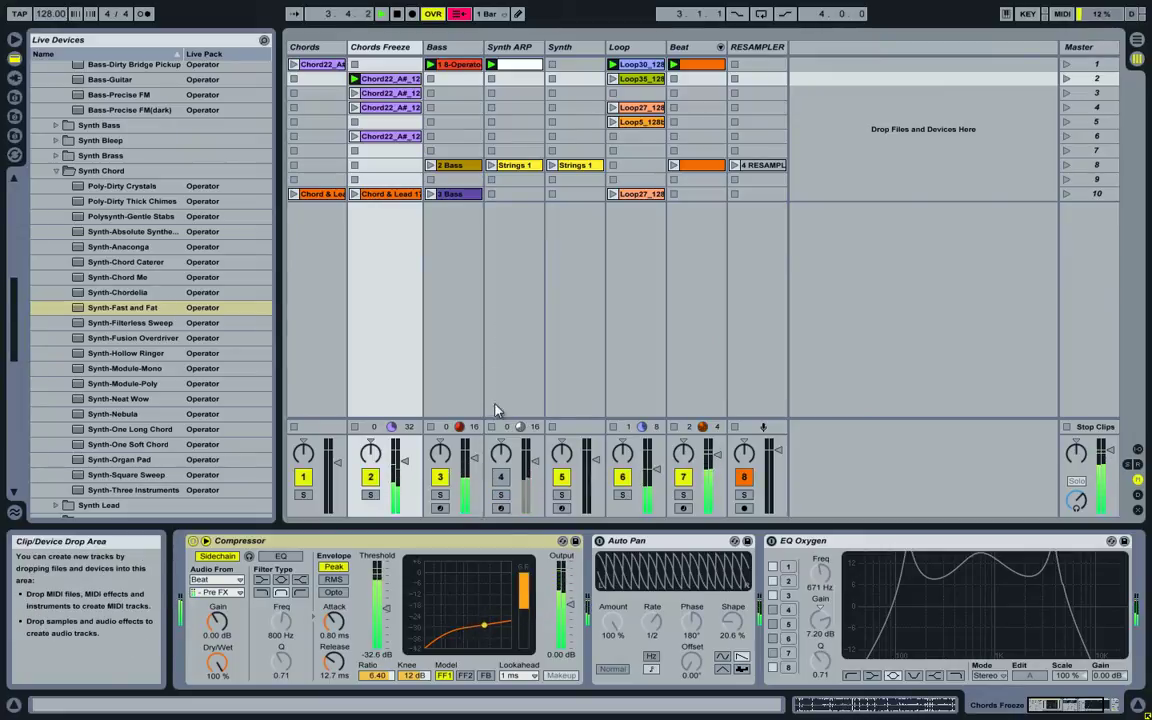
pyautogui.click(501, 478)
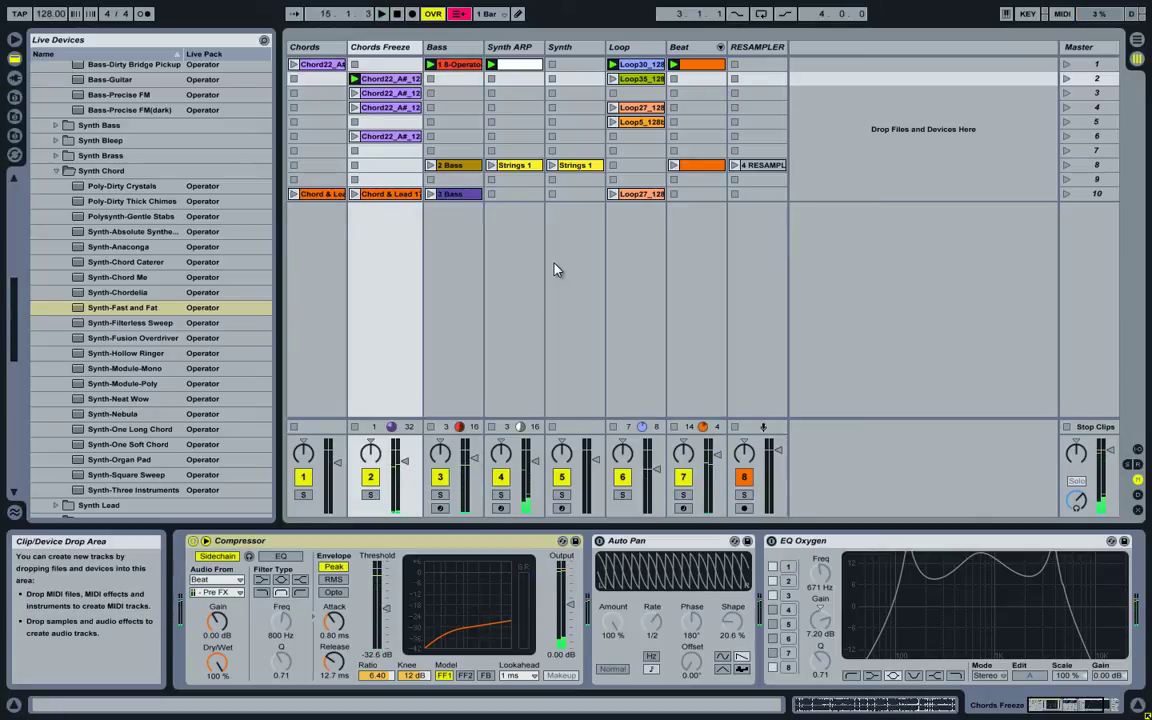
pyautogui.press('space')
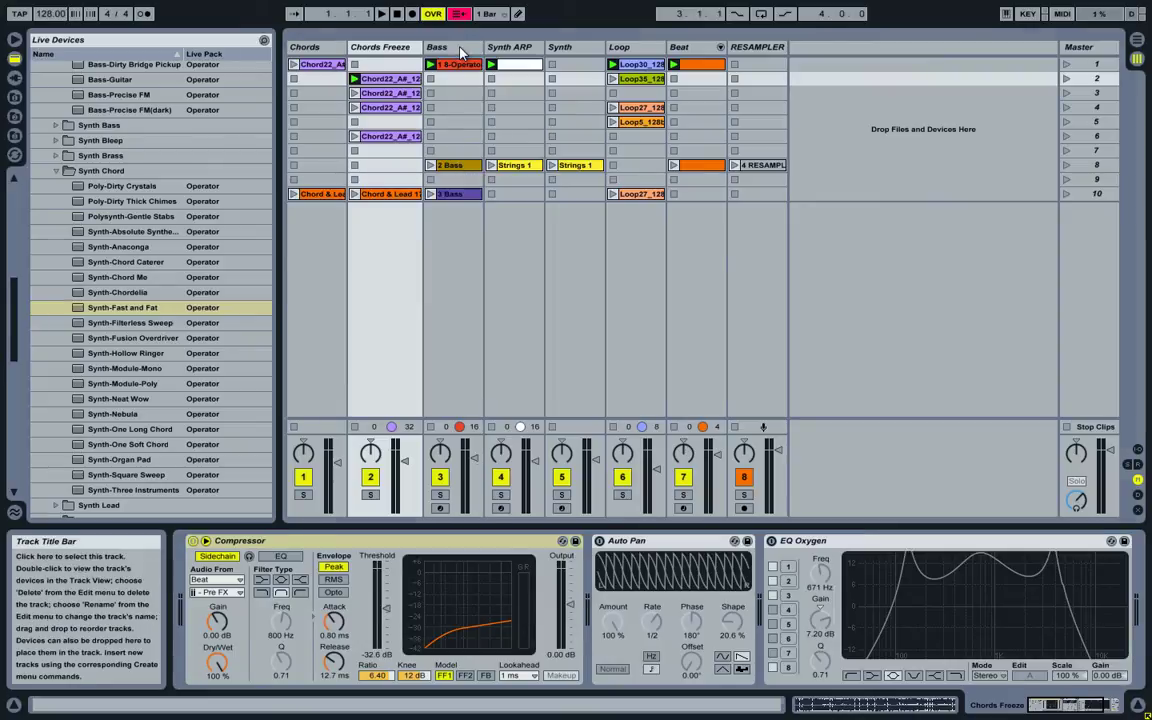
# View the 2 Bass and Strings 1 clips' notes and enlarge the note editor.
pyautogui.click(461, 52)
pyautogui.click(454, 167)
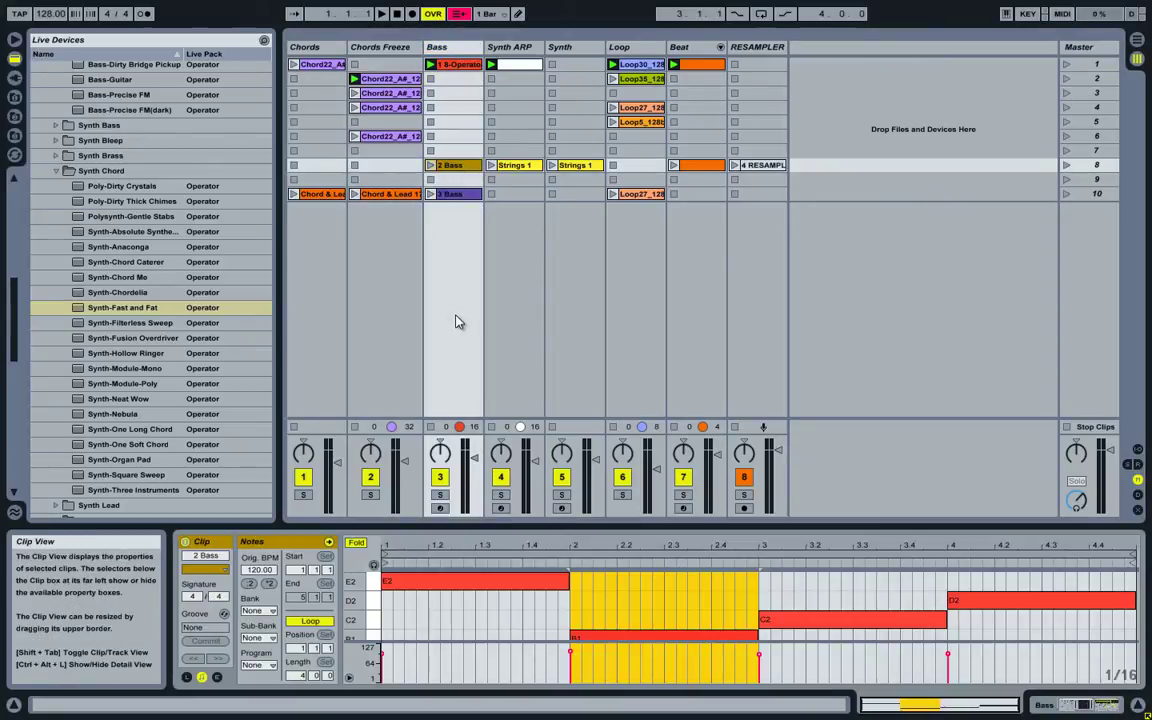
pyautogui.click(515, 167)
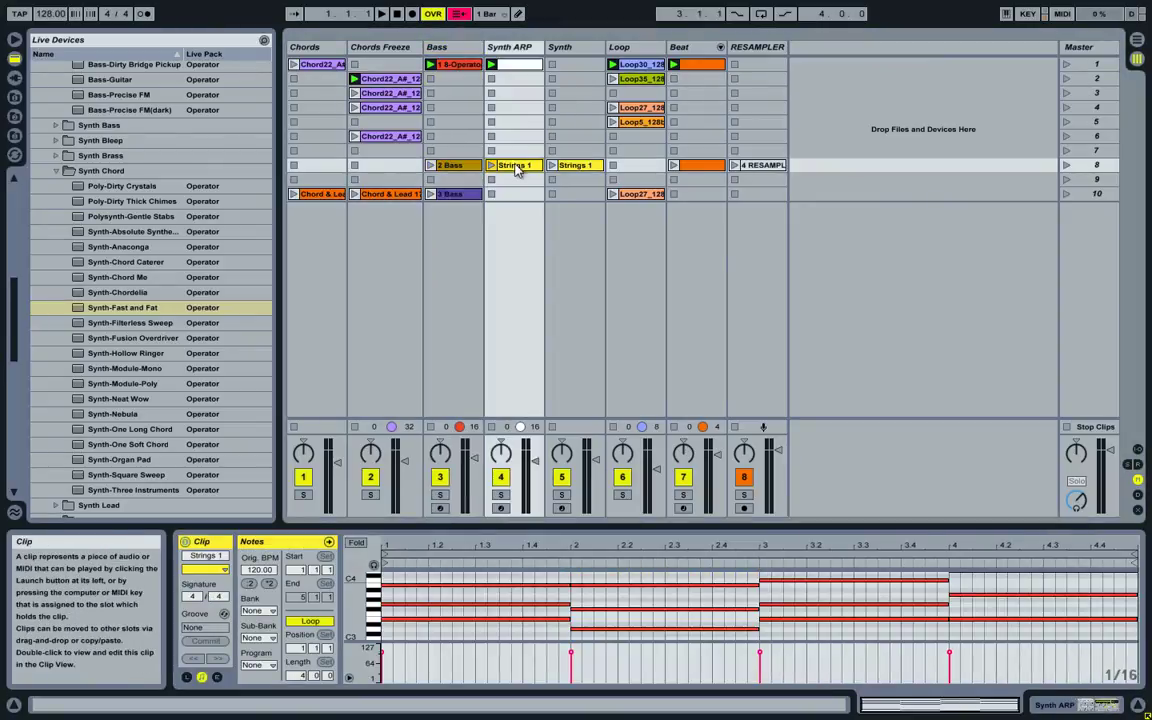
pyautogui.click(574, 166)
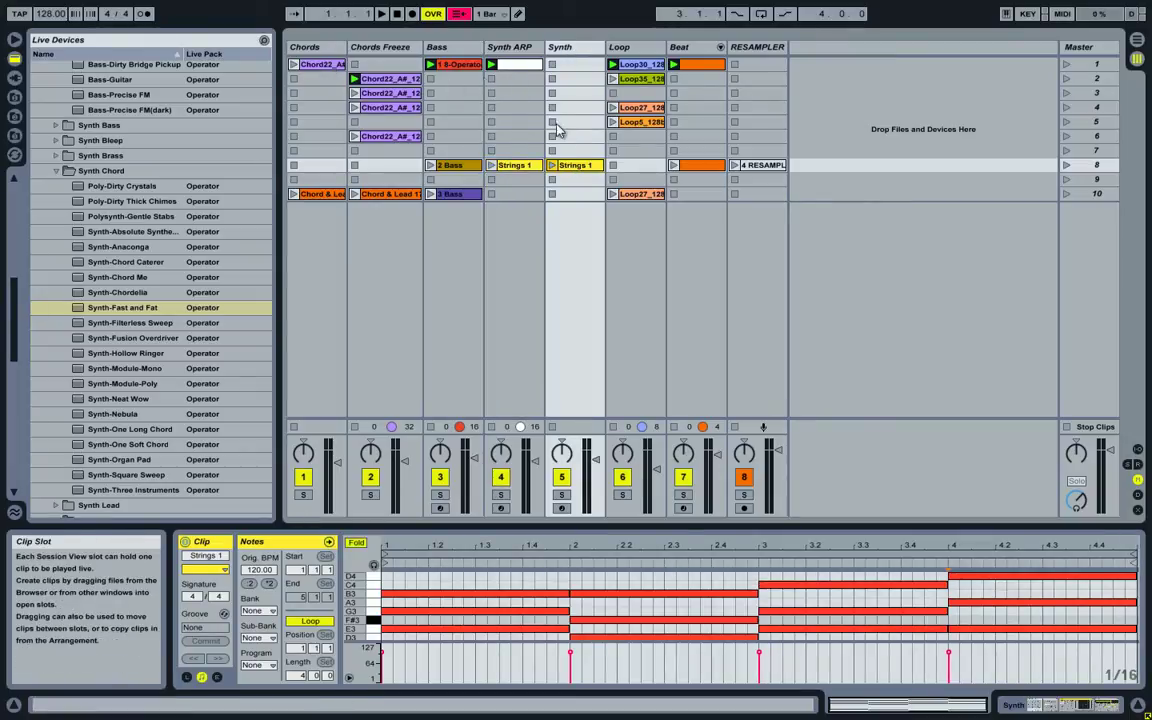
pyautogui.click(553, 255)
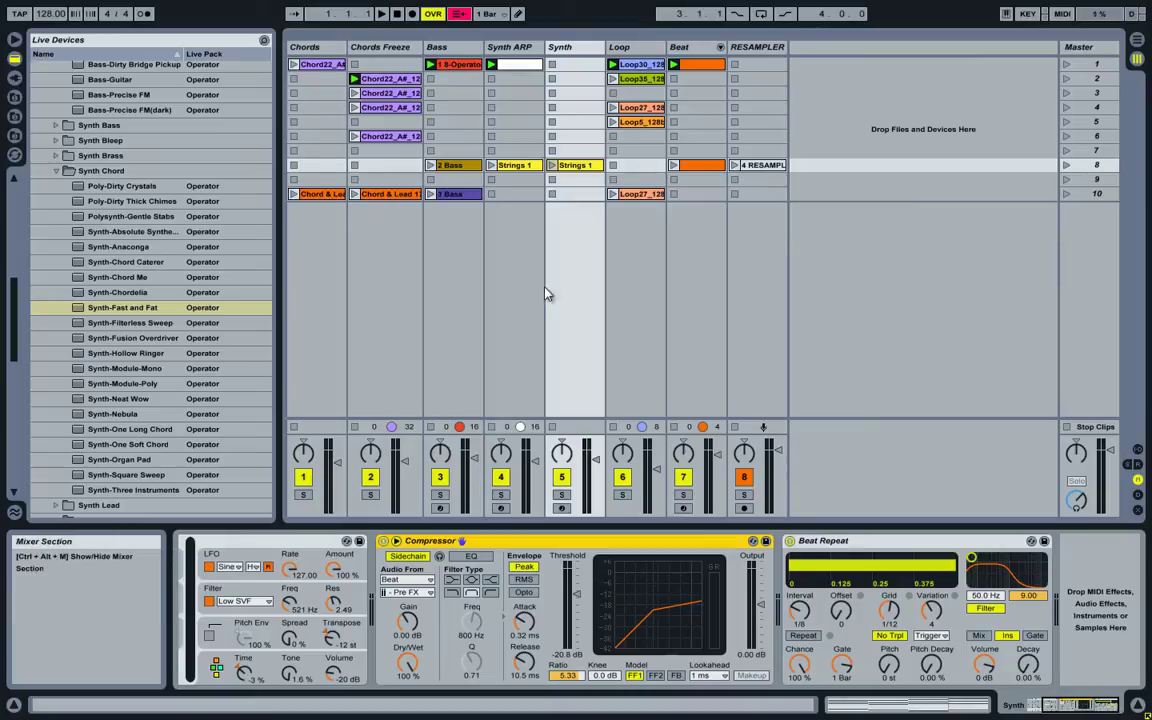
pyautogui.hotkey('shift', 'Tab')
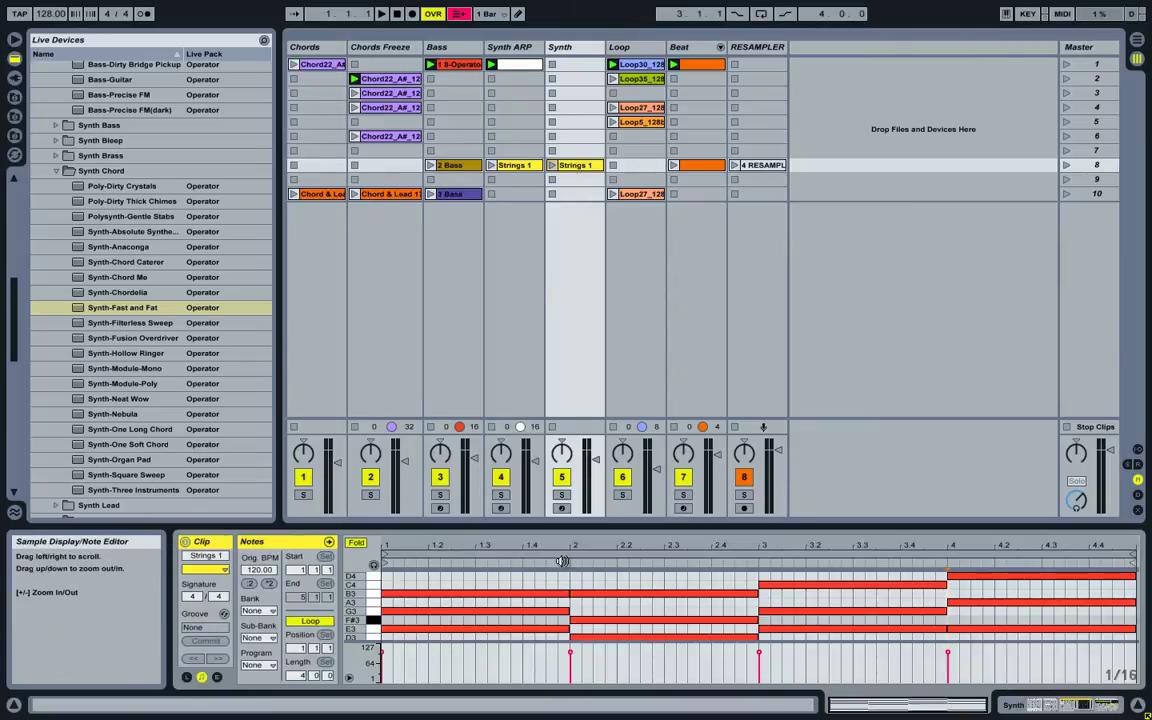
pyautogui.moveTo(561, 528); pyautogui.dragTo(553, 433)
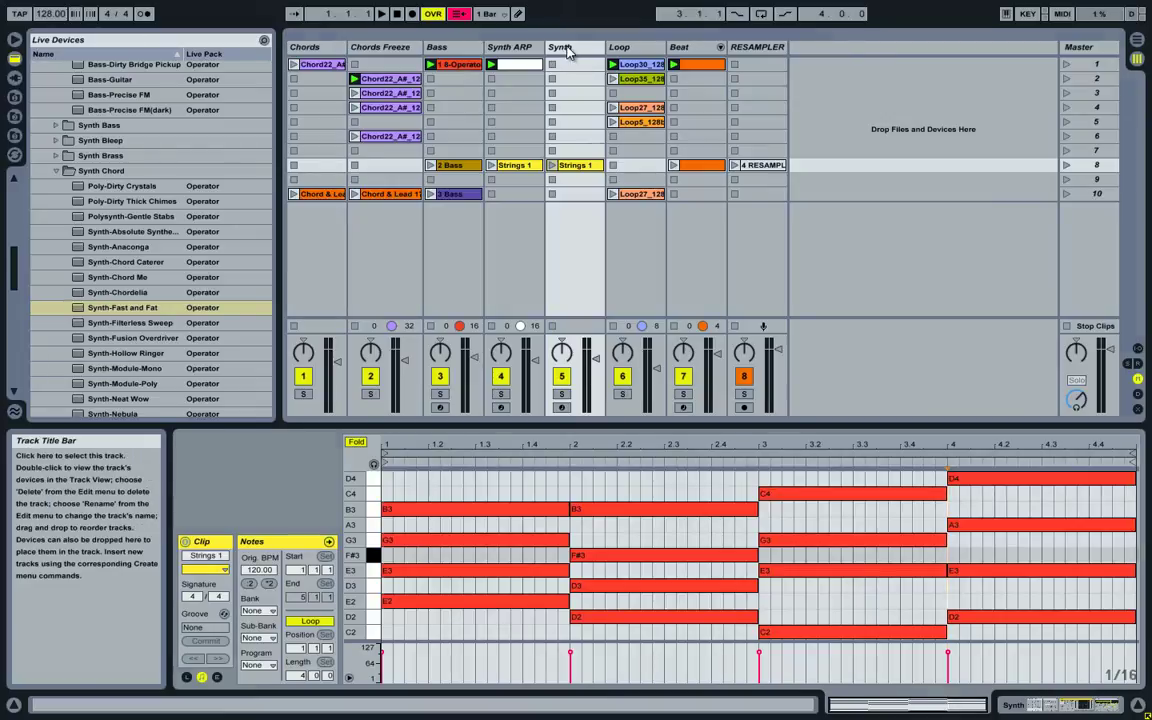
# Select the Synth track's Beat Repeat, then move on to the Beat track's drum rack.
pyautogui.doubleClick(567, 52)
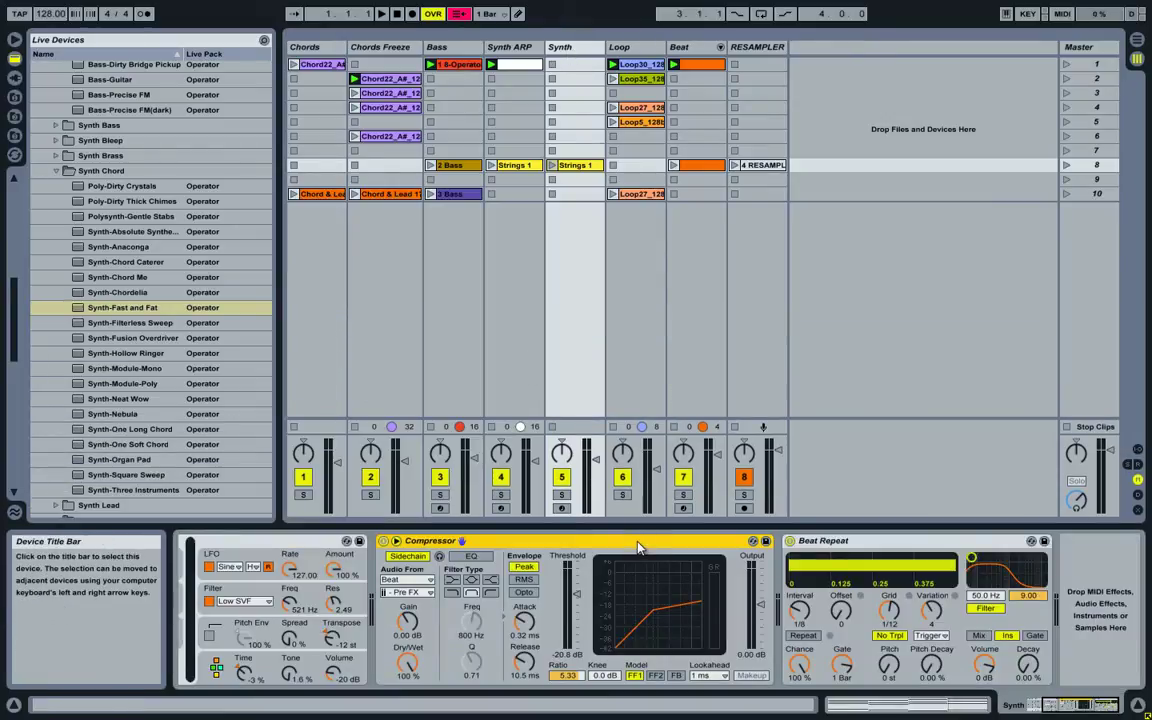
pyautogui.click(838, 541)
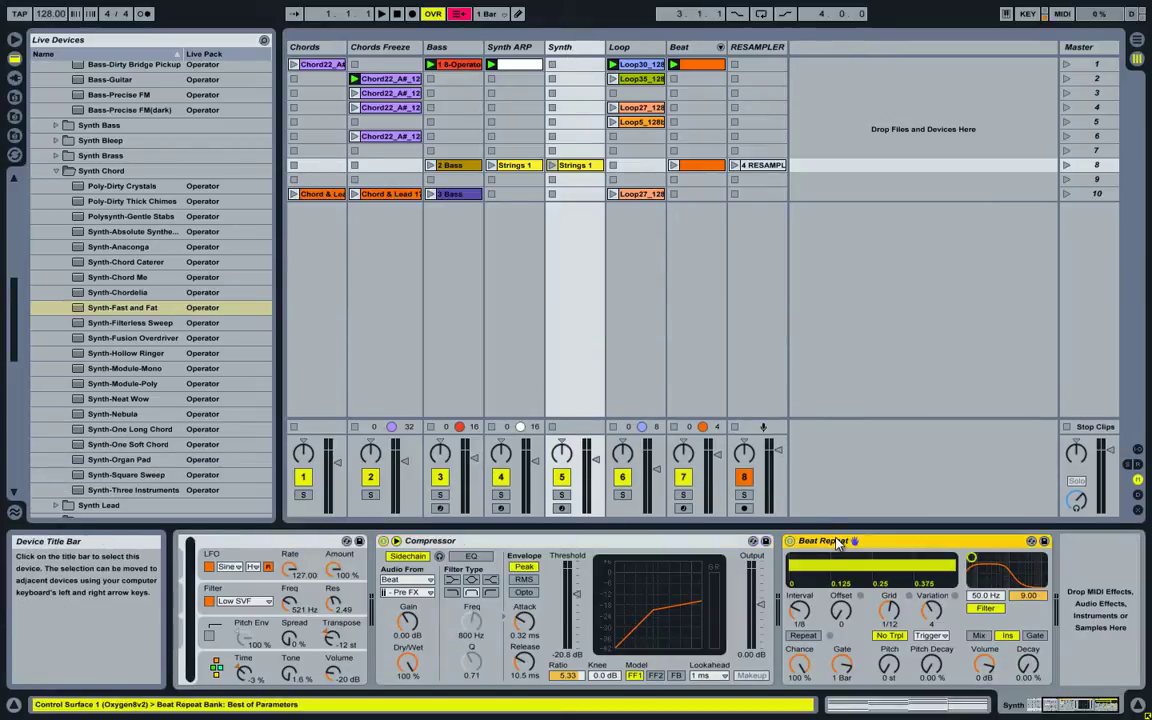
pyautogui.click(628, 50)
pyautogui.press('Right')
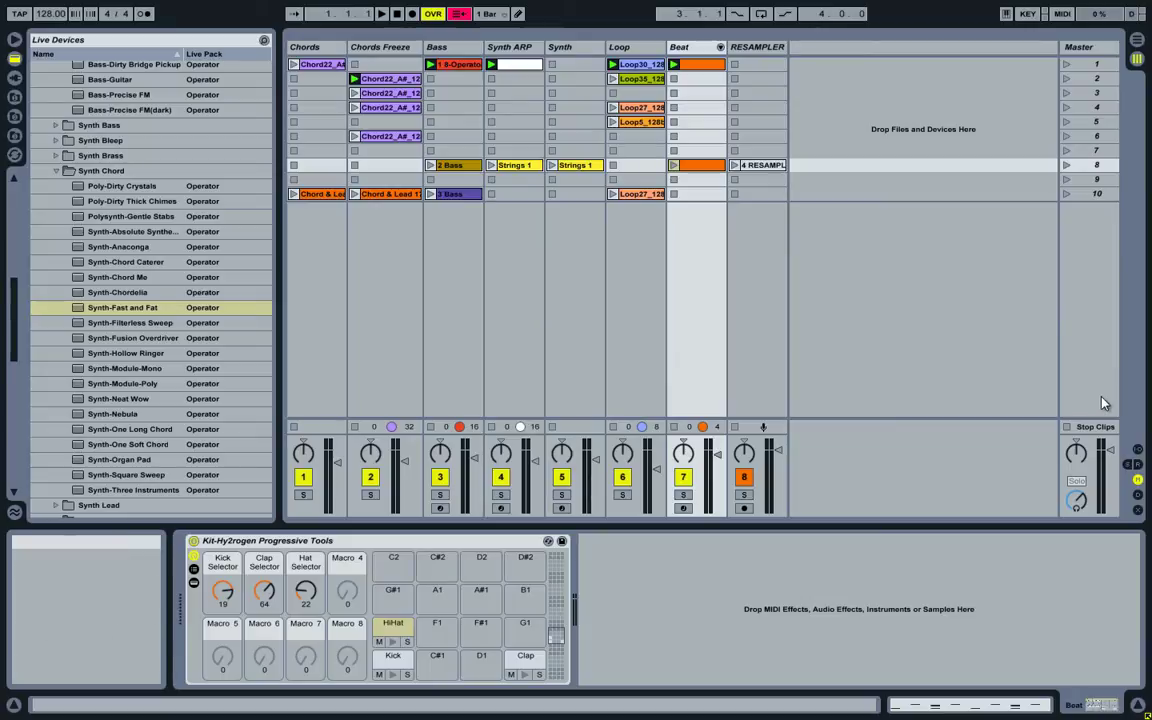
# Launch scene 8, stop its RESAMPLER clip, and show the mixer's In/Out routing section.
pyautogui.click(1067, 428)
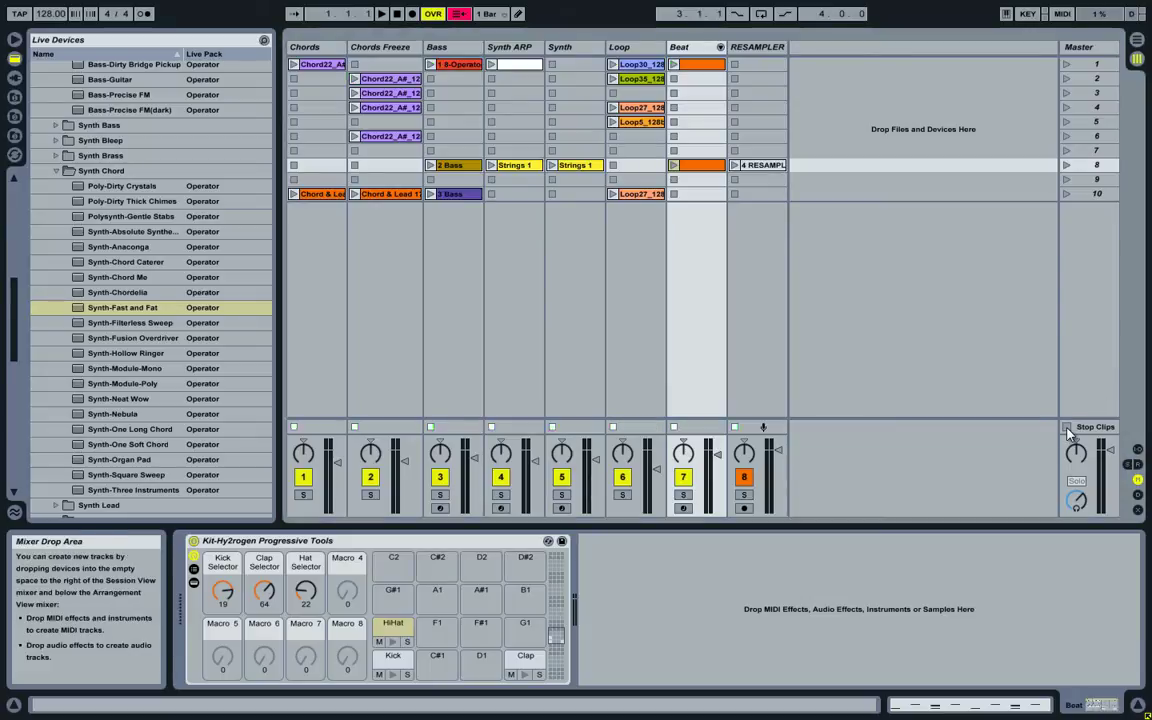
pyautogui.click(1067, 165)
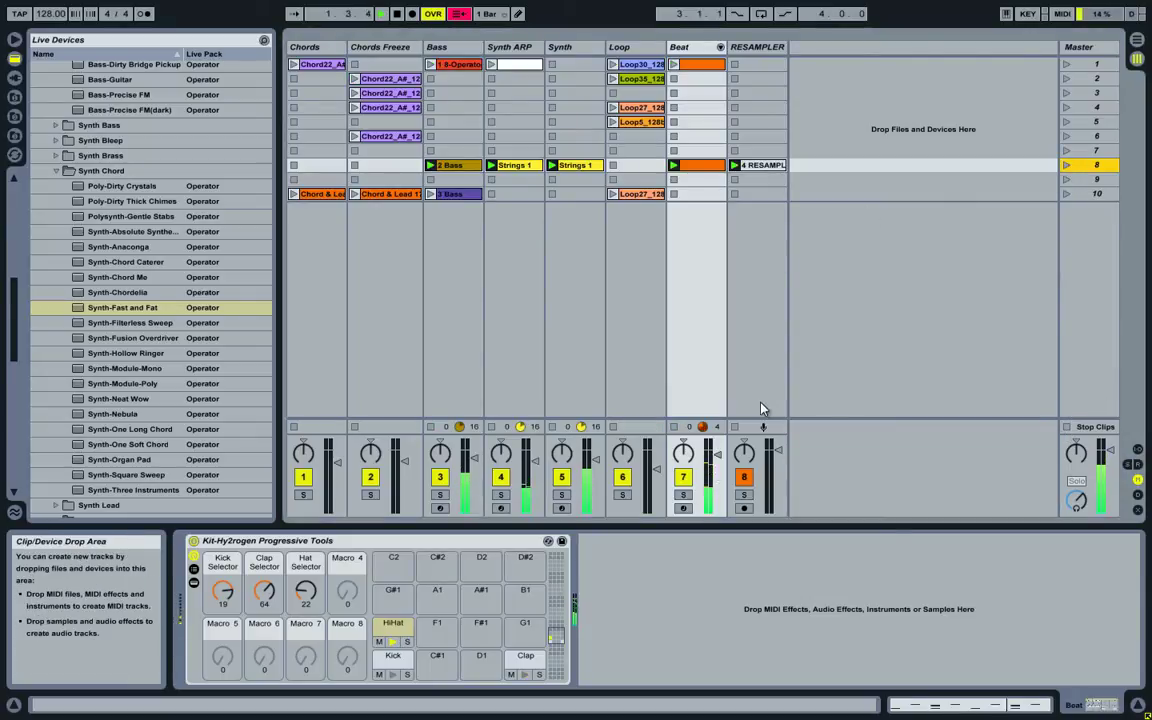
pyautogui.click(735, 428)
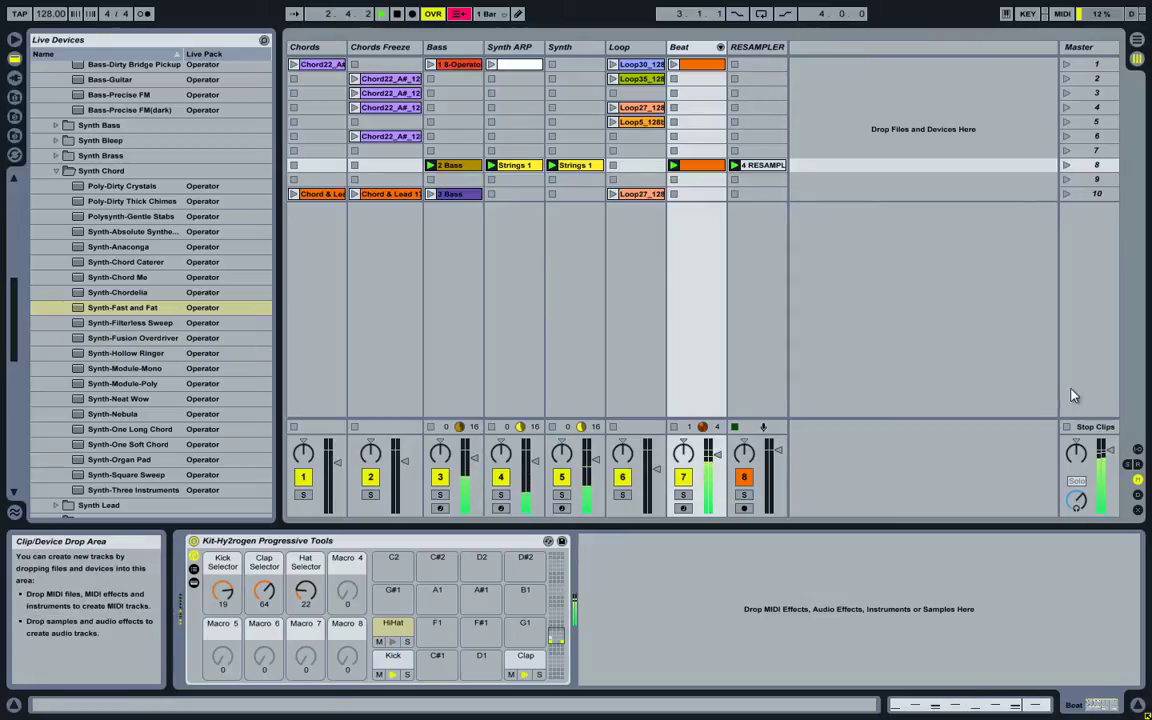
pyautogui.click(1136, 450)
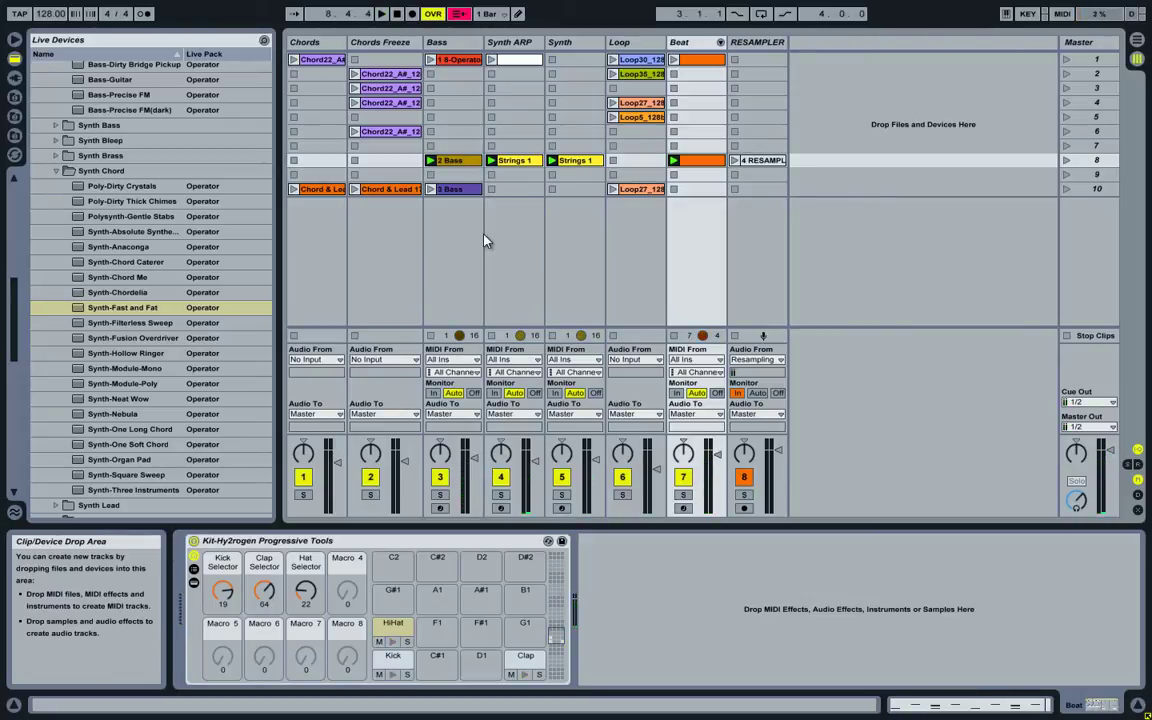
# Stop the 2 Bass clip, play the two Strings 1 clips, then stop back at the start.
pyautogui.click(510, 42)
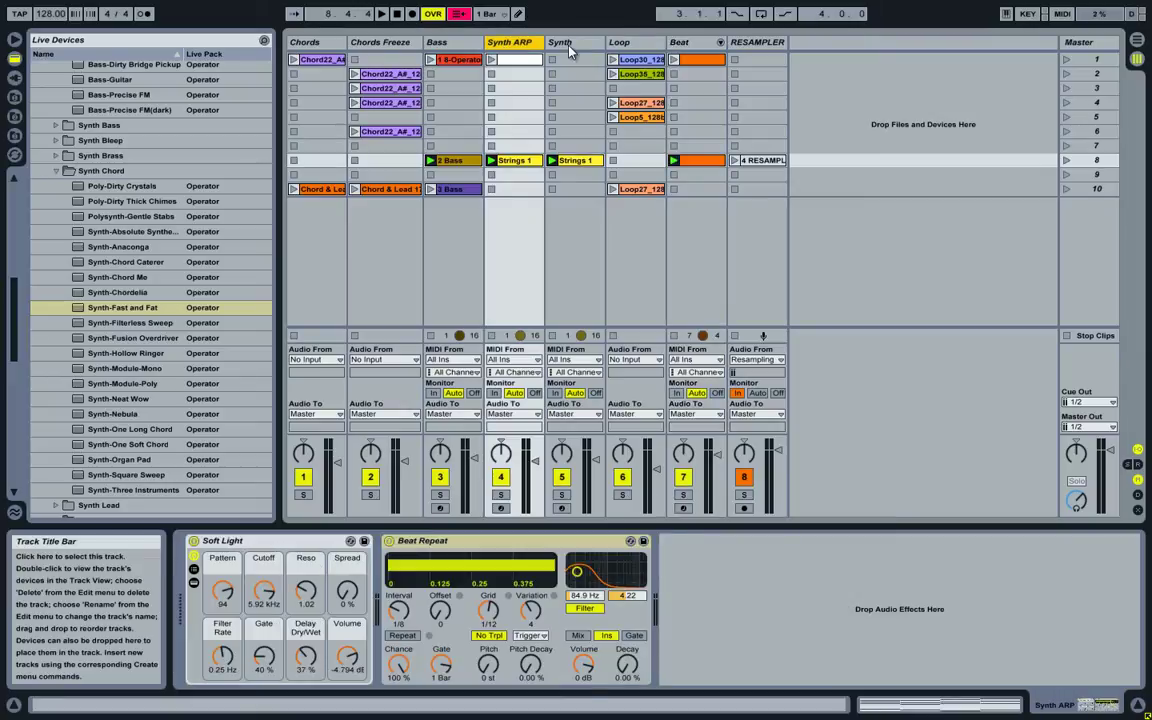
pyautogui.click(568, 45)
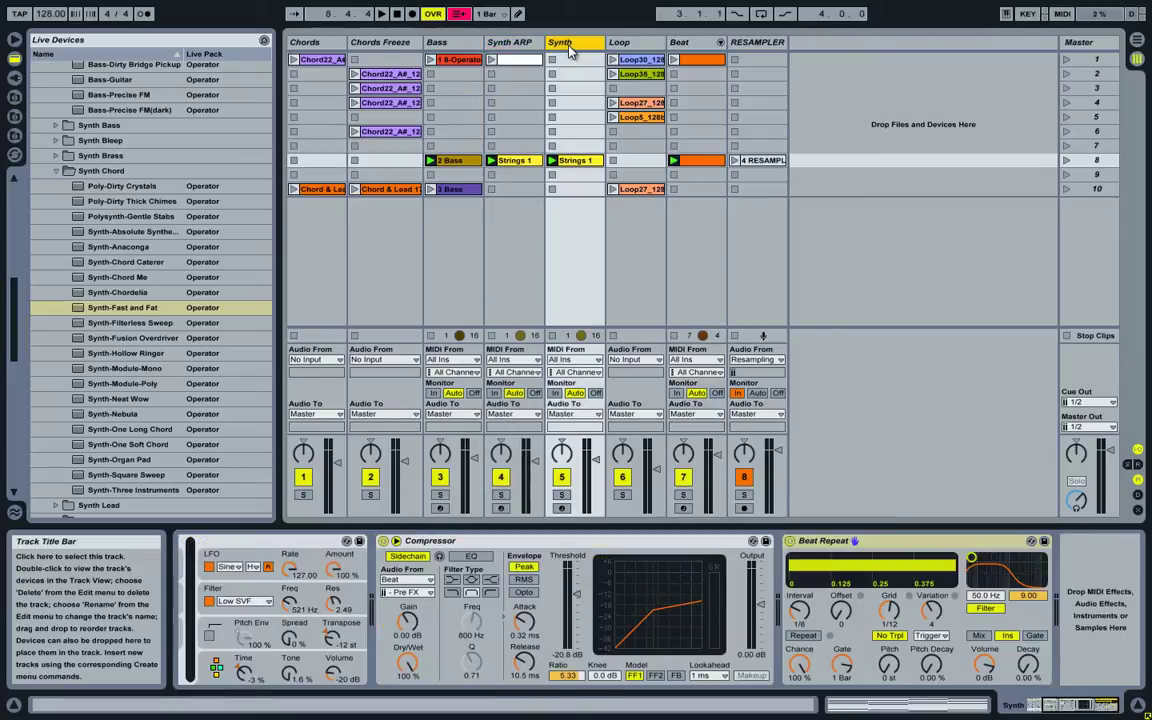
pyautogui.click(430, 335)
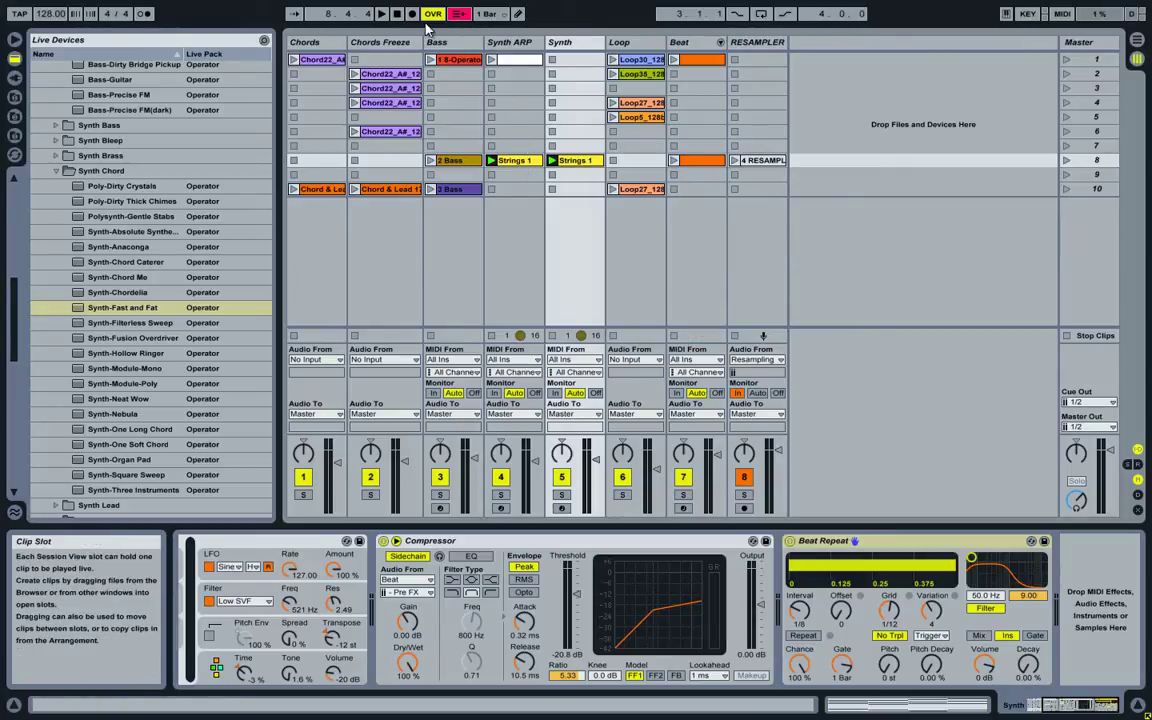
pyautogui.click(381, 14)
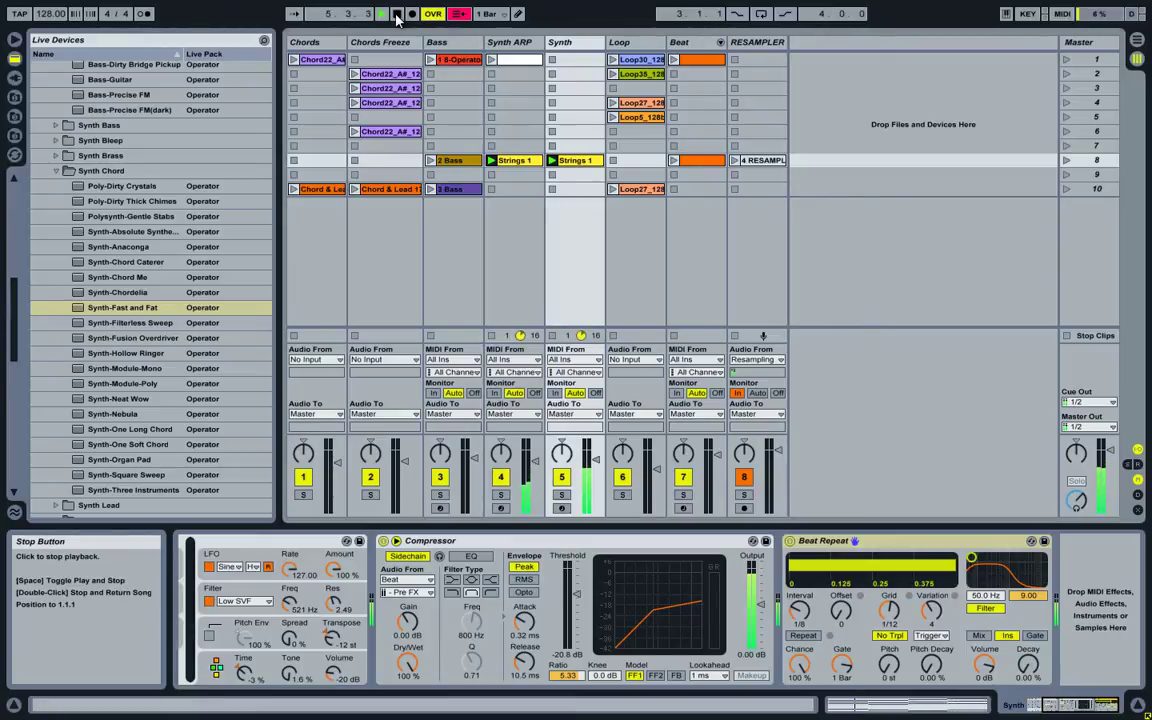
pyautogui.doubleClick(397, 17)
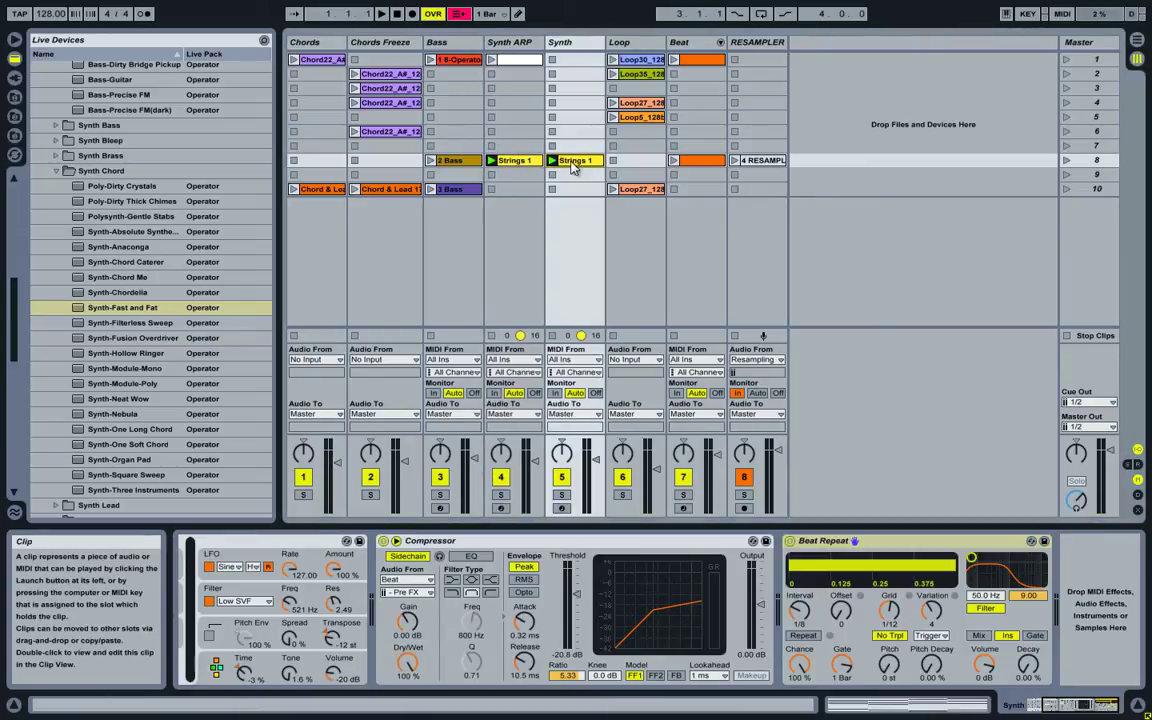
# Recheck the Synth ARP and Synth effects and select the scene-8 Strings 1 clips.
pyautogui.click(511, 44)
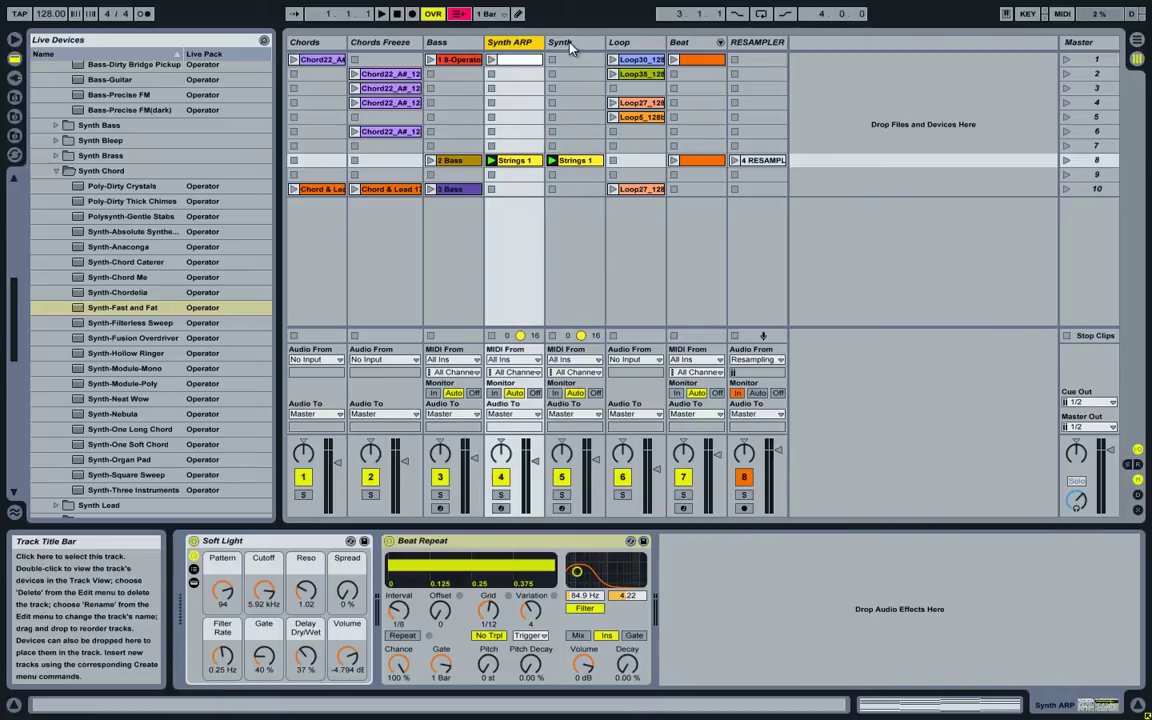
pyautogui.click(560, 42)
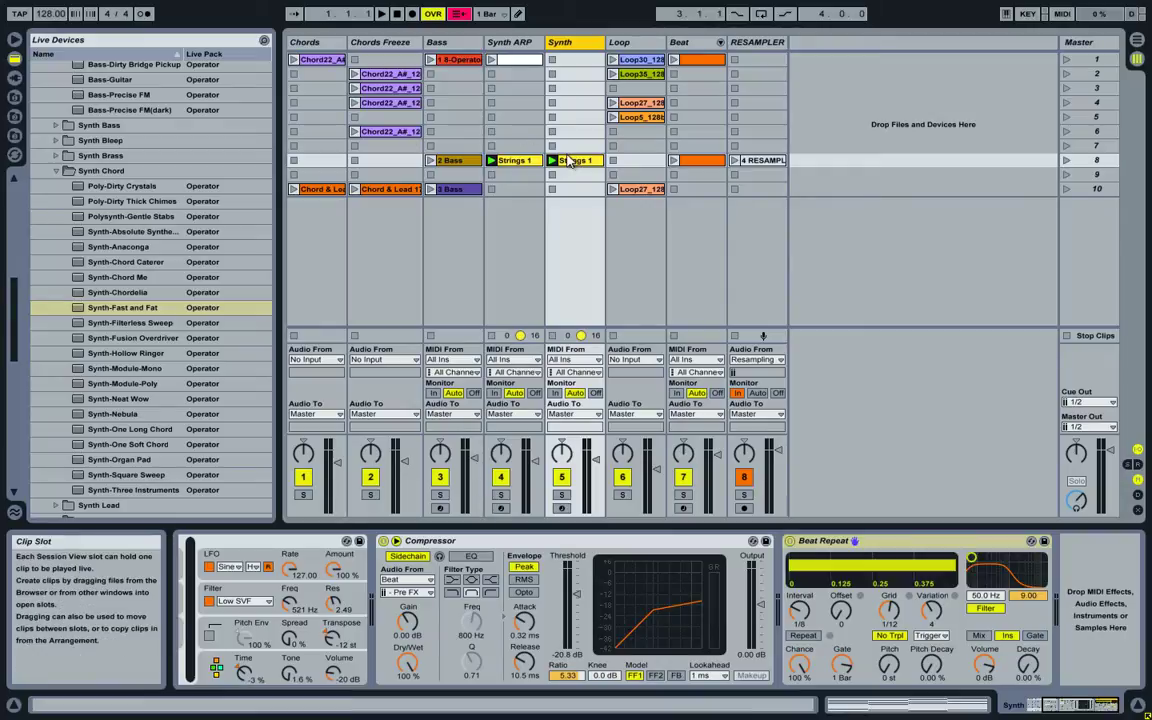
pyautogui.moveTo(568, 162); pyautogui.dragTo(568, 162)
pyautogui.click(520, 163)
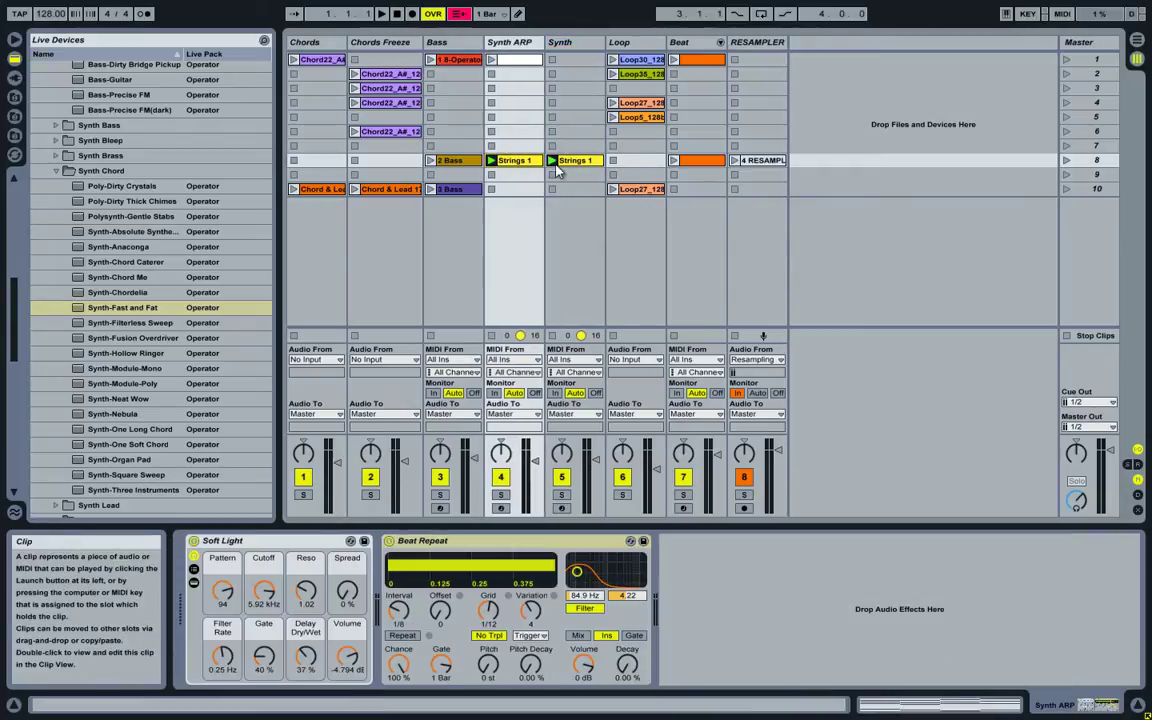
pyautogui.click(563, 168)
# Insert a new audio track with its input set to Resampling.
pyautogui.click(757, 44)
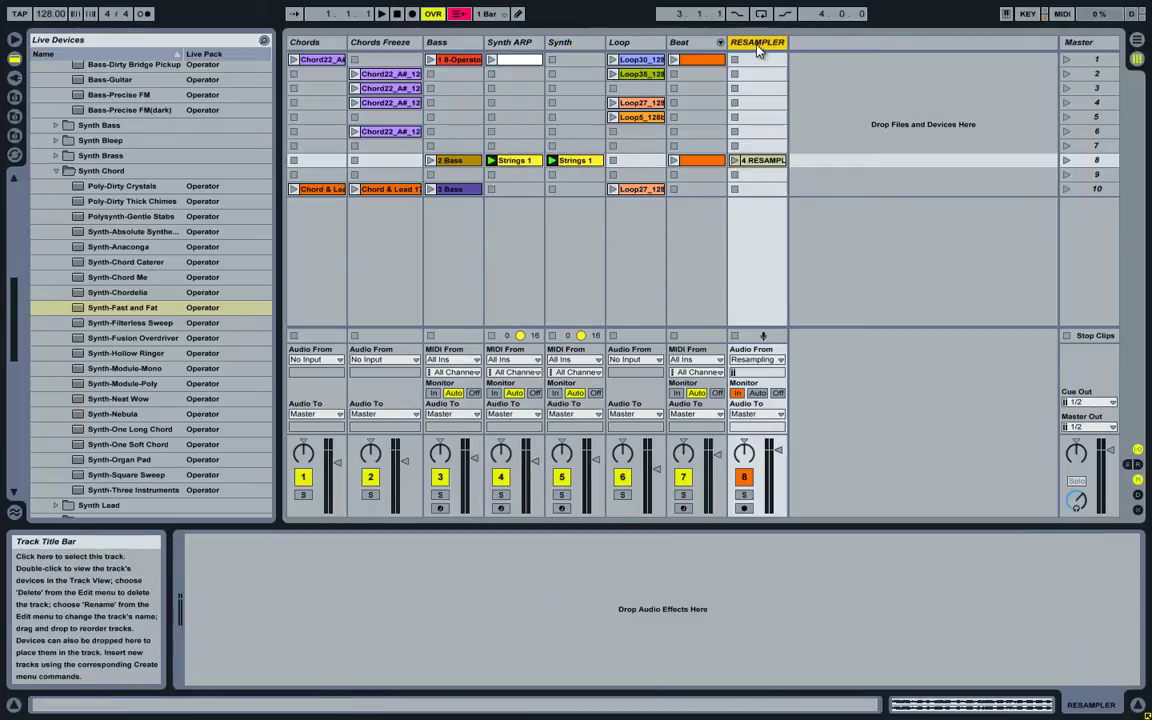
pyautogui.rightClick(822, 48)
pyautogui.click(843, 52)
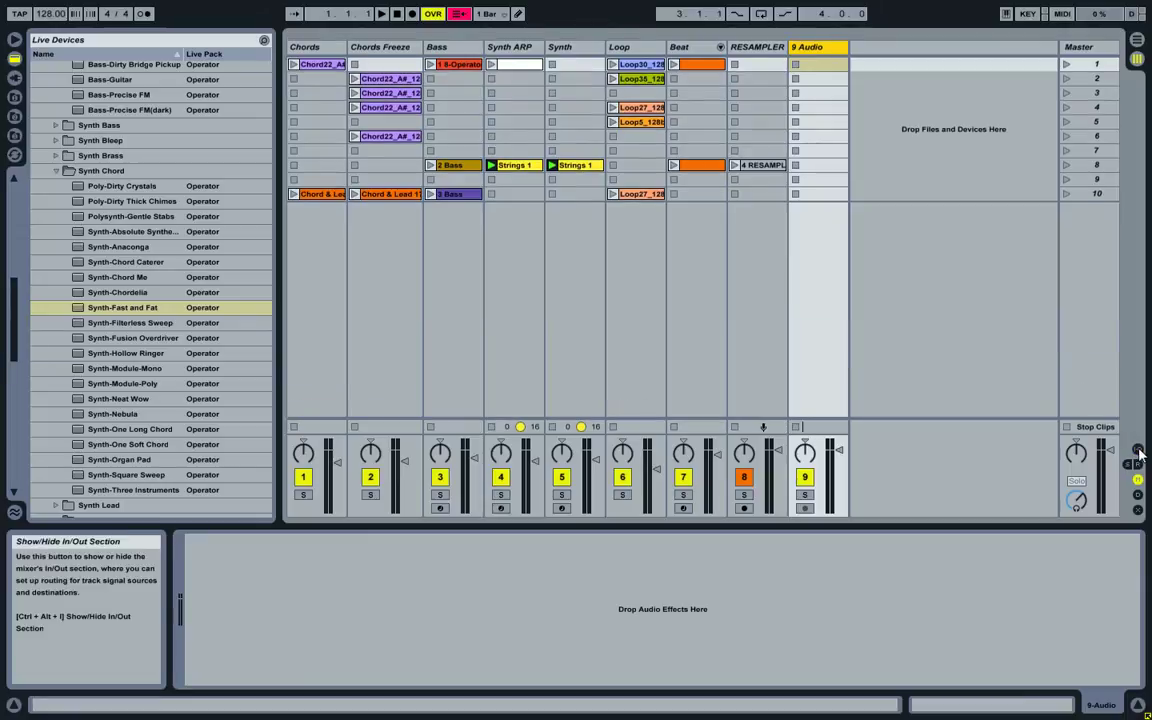
pyautogui.click(815, 361)
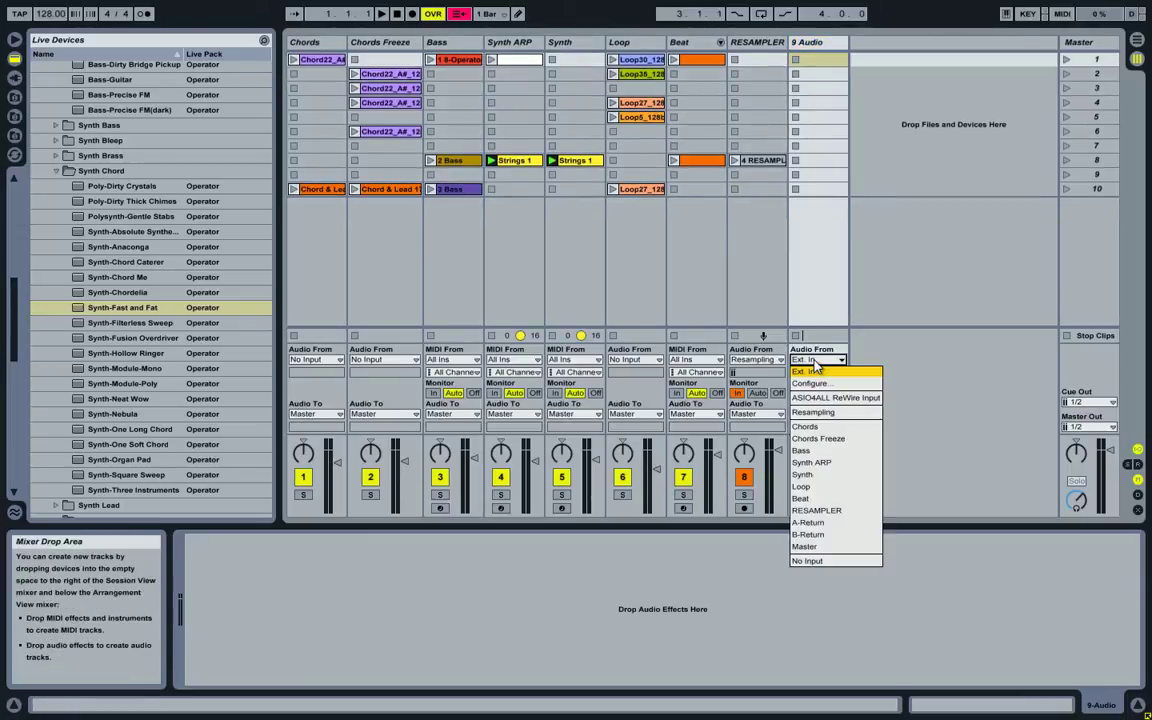
pyautogui.click(812, 412)
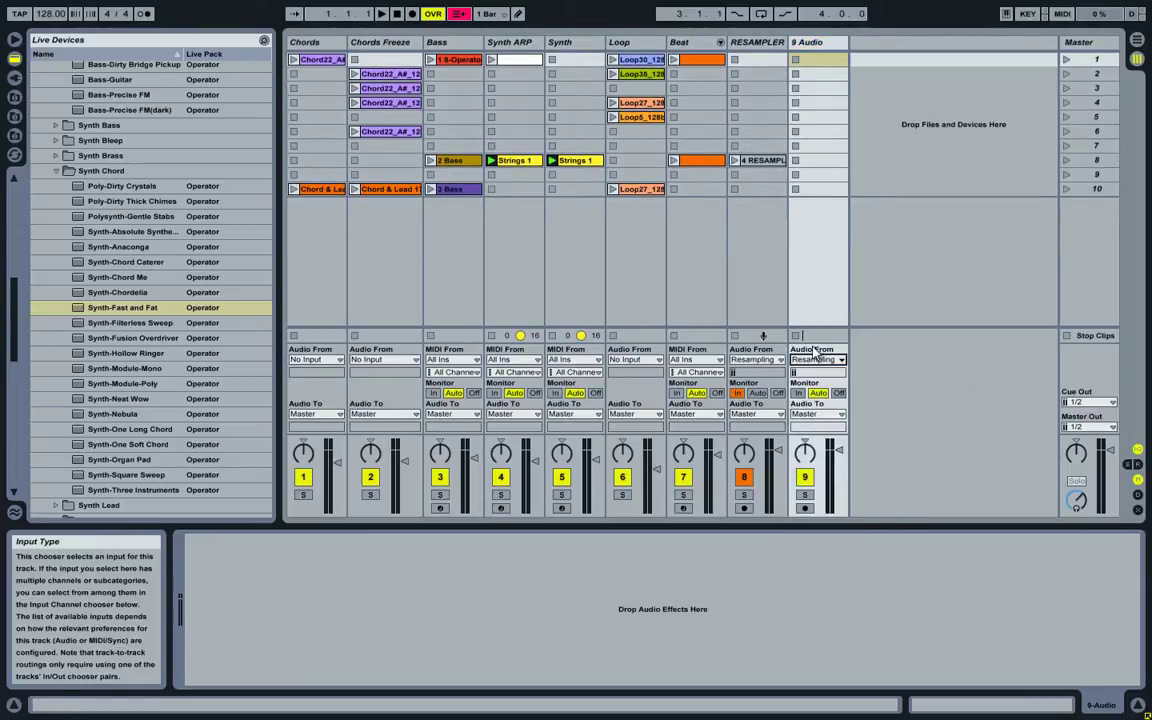
# Delete the extra 9 Audio track and arm the RESAMPLER track for recording.
pyautogui.click(817, 45)
pyautogui.click(767, 45)
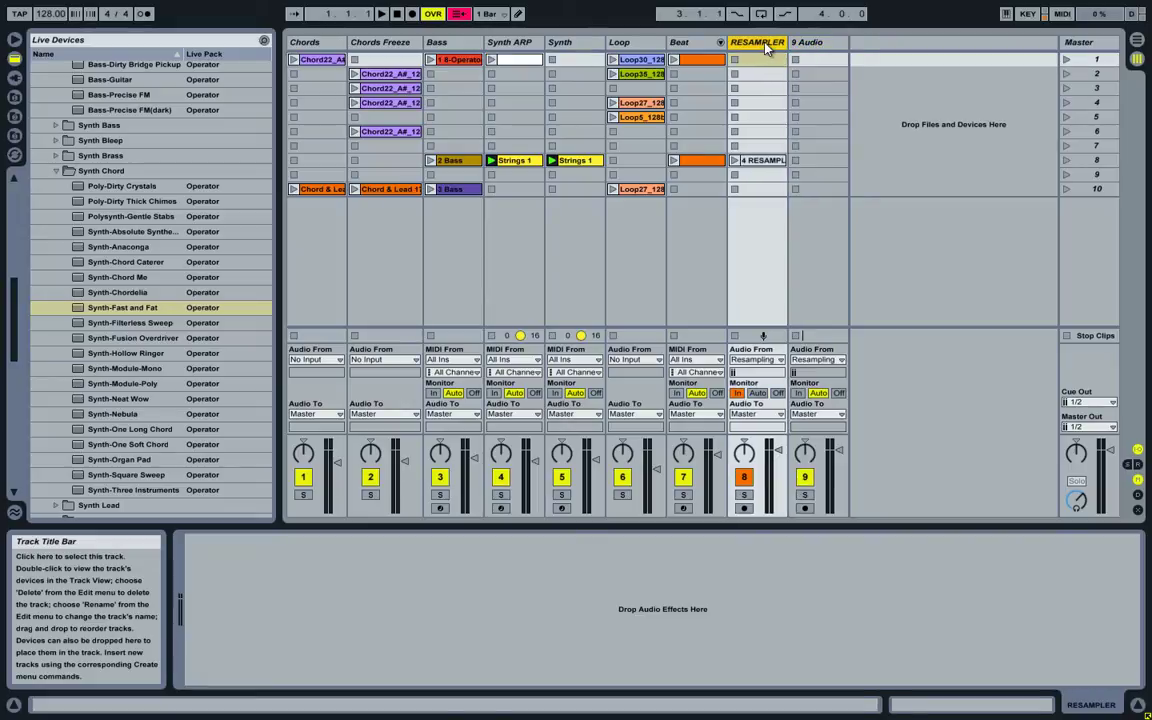
pyautogui.click(807, 45)
pyautogui.press('Delete')
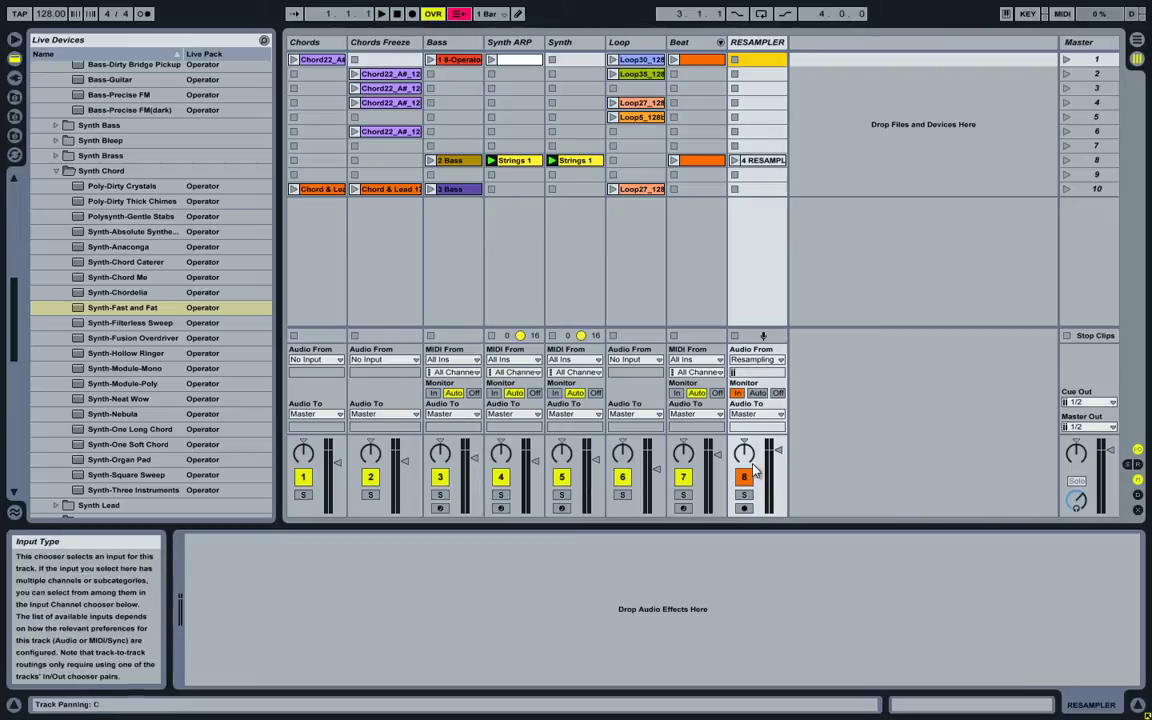
pyautogui.click(744, 508)
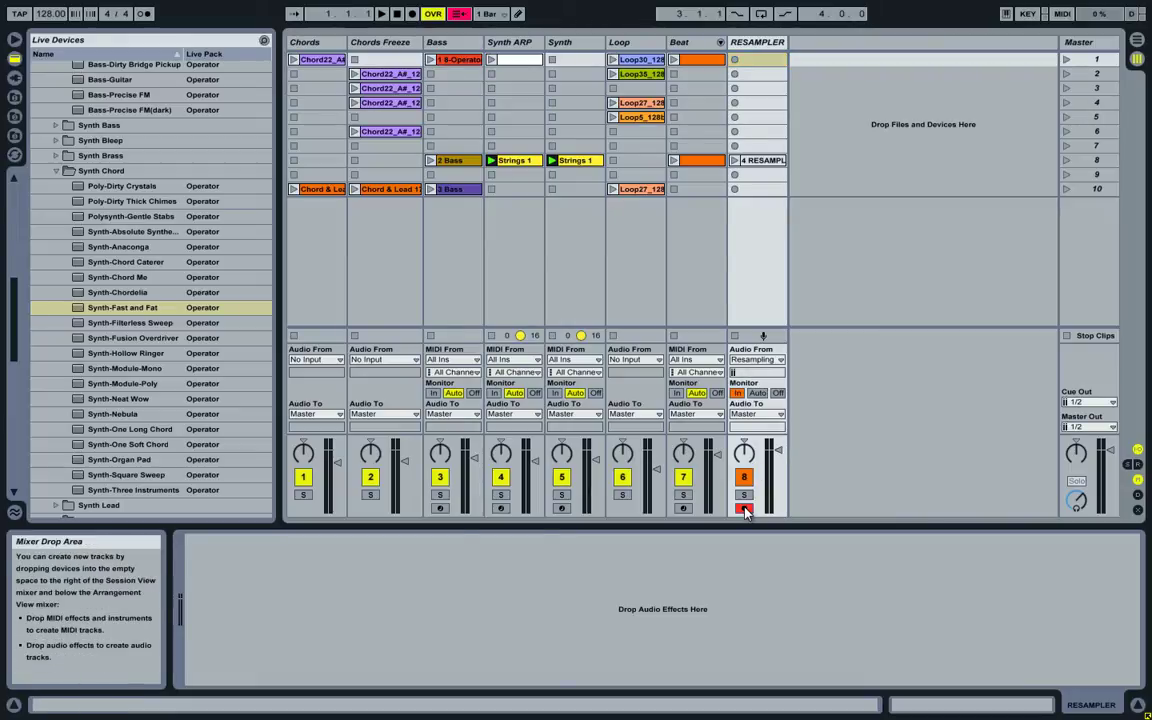
# Move the old 4 RESAMPLER clip up to scene 1, glancing at the synth effects.
pyautogui.click(750, 162)
pyautogui.moveTo(752, 140); pyautogui.dragTo(757, 60)
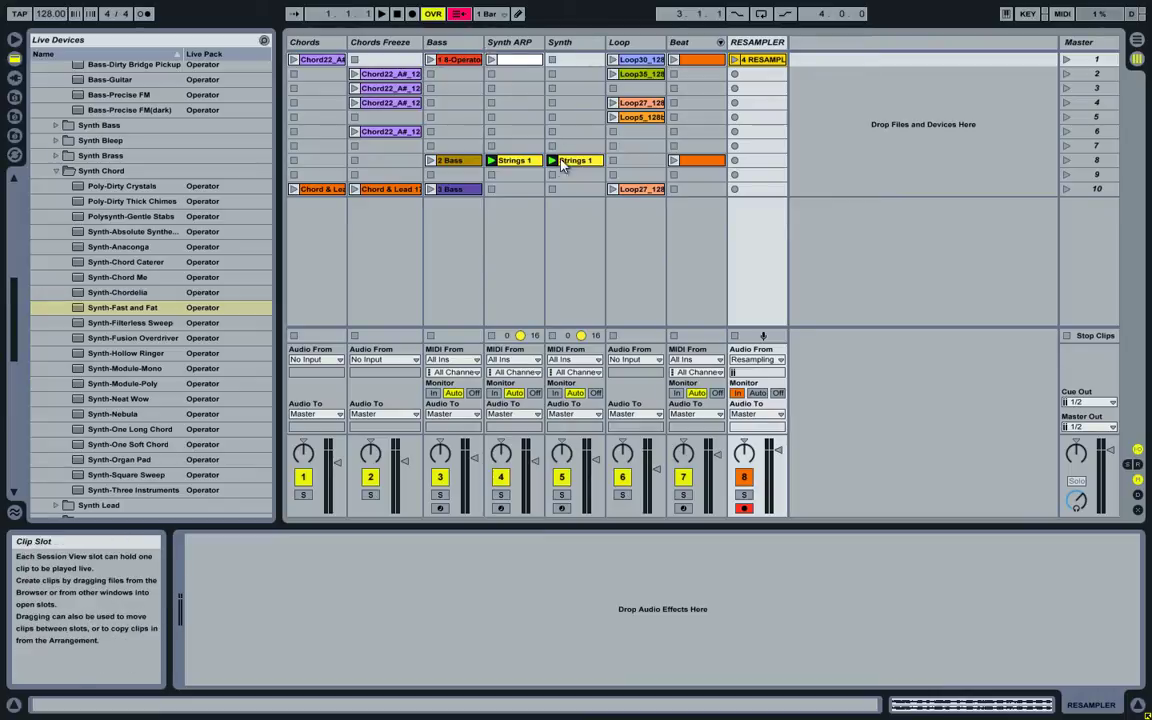
pyautogui.click(527, 44)
pyautogui.click(560, 44)
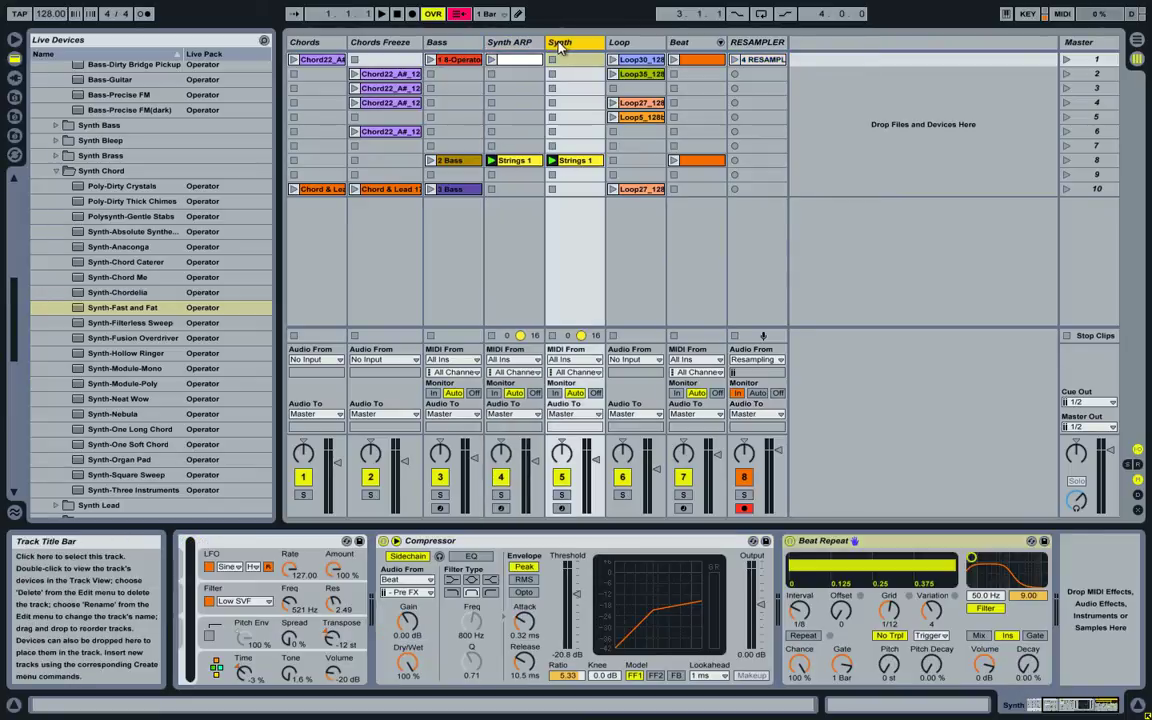
pyautogui.click(540, 43)
pyautogui.click(555, 44)
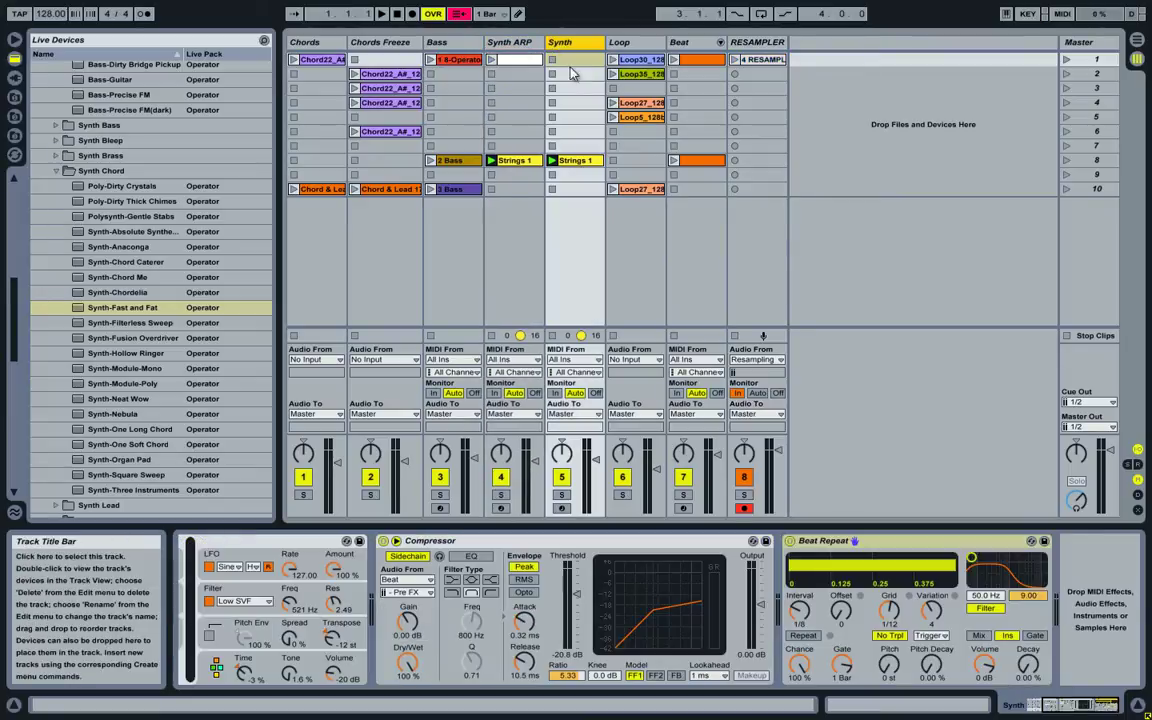
# Record a new 4-bar 0007 RESAMPLER clip into RESAMPLER slot 8, then stop.
pyautogui.click(735, 163)
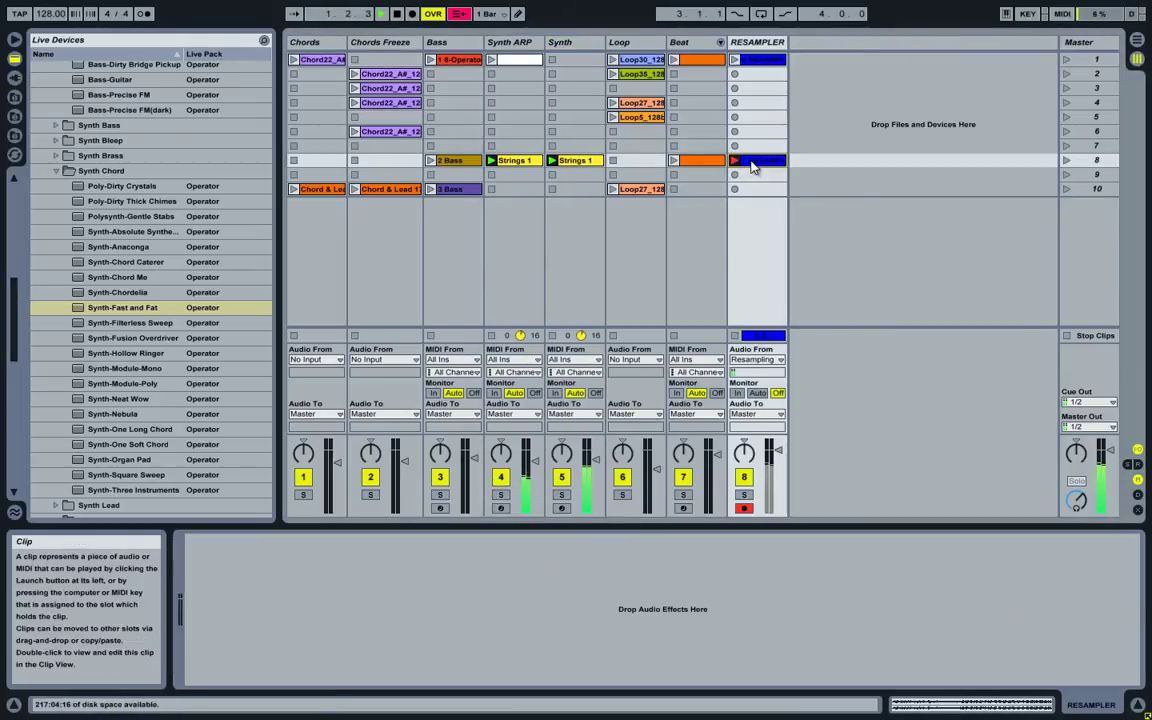
pyautogui.click(748, 163)
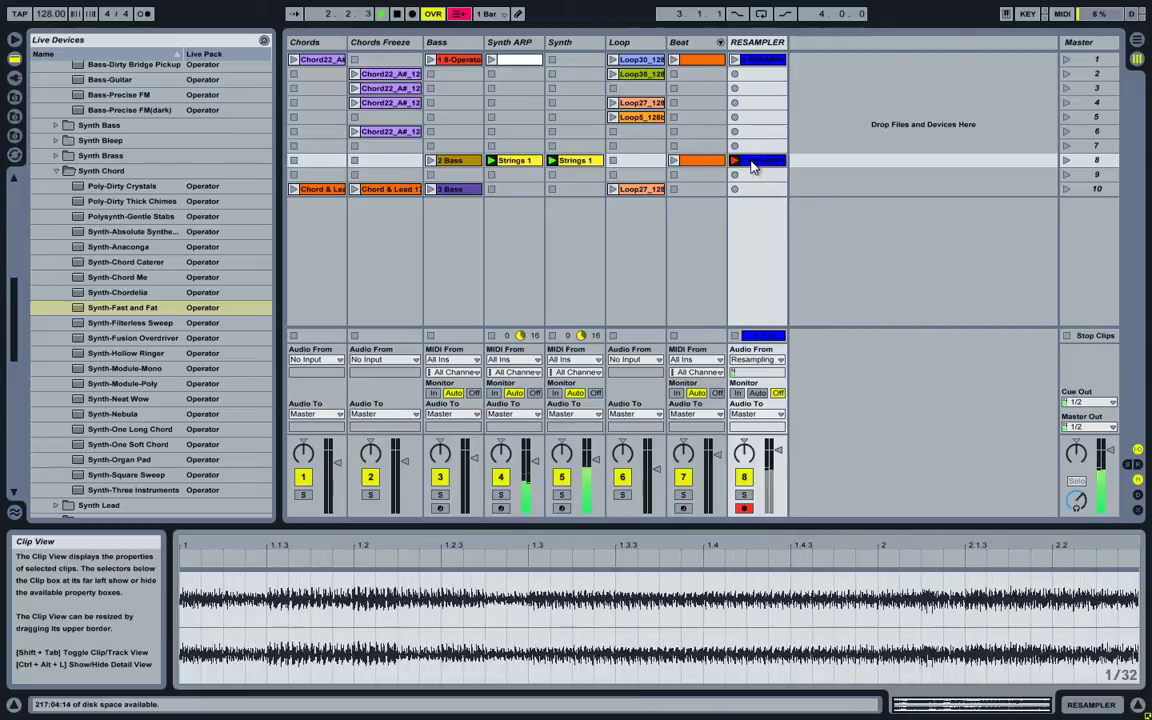
pyautogui.click(397, 17)
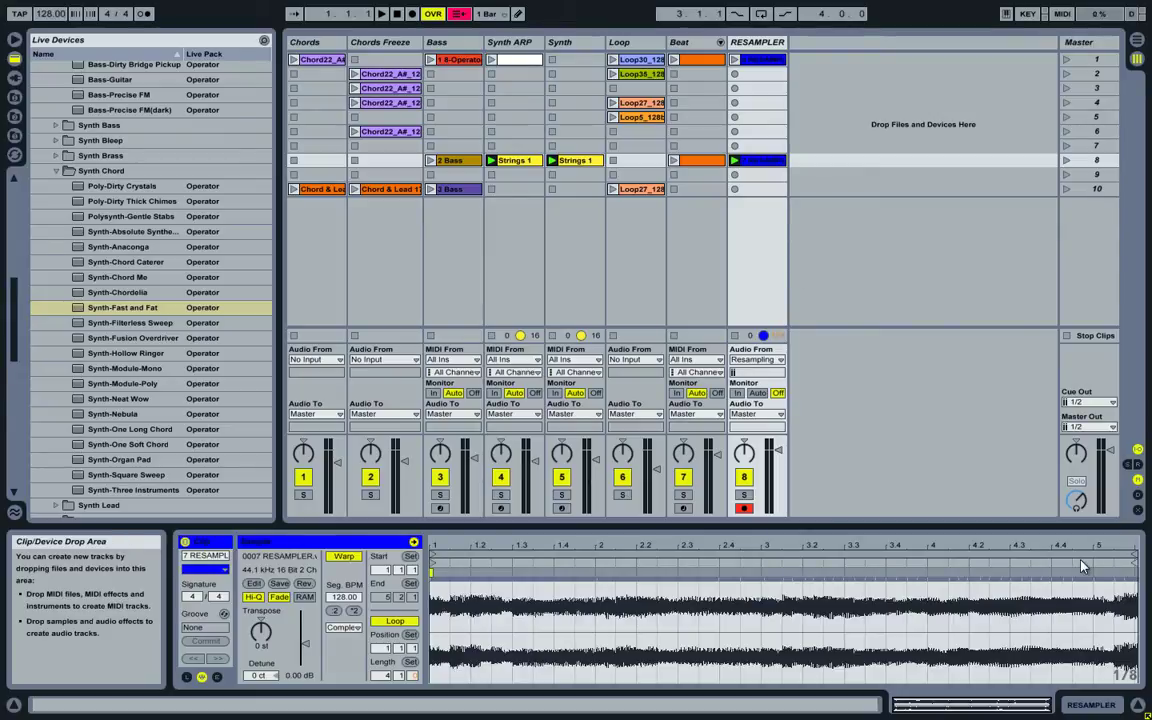
# Shorten the resampled clip's loop to end at bar 5, crop the sample, and stop Synth ARP Strings 1.
pyautogui.moveTo(1133, 557); pyautogui.dragTo(1090, 557)
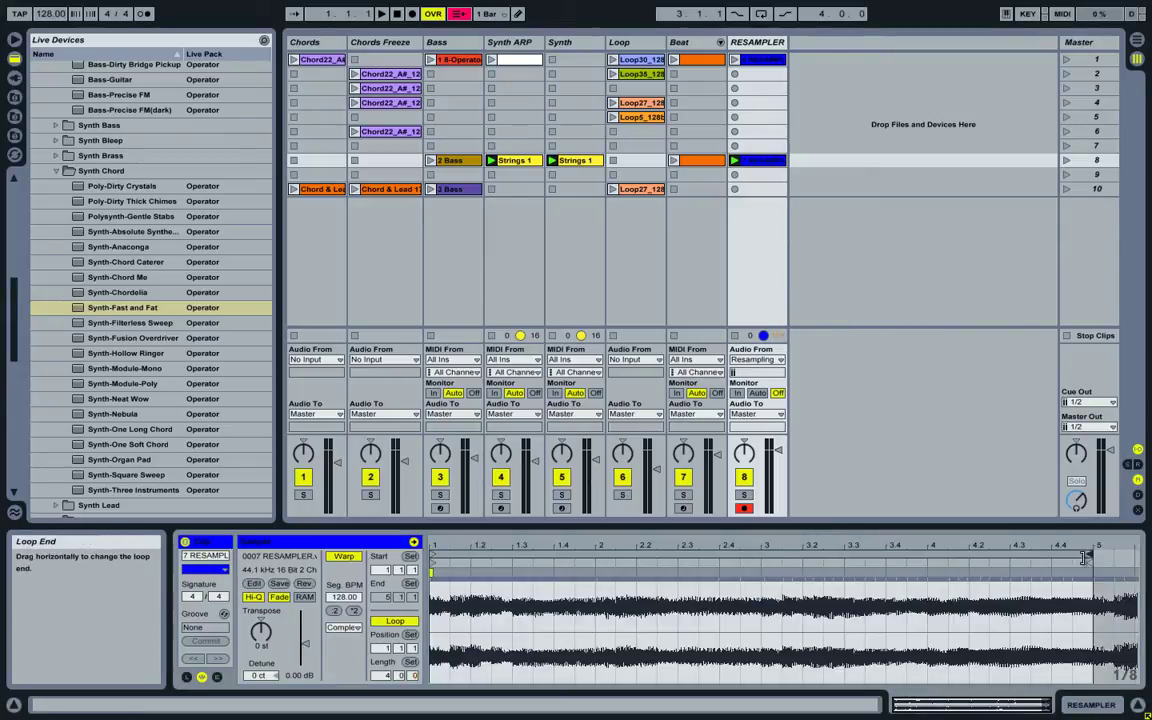
pyautogui.rightClick(1021, 598)
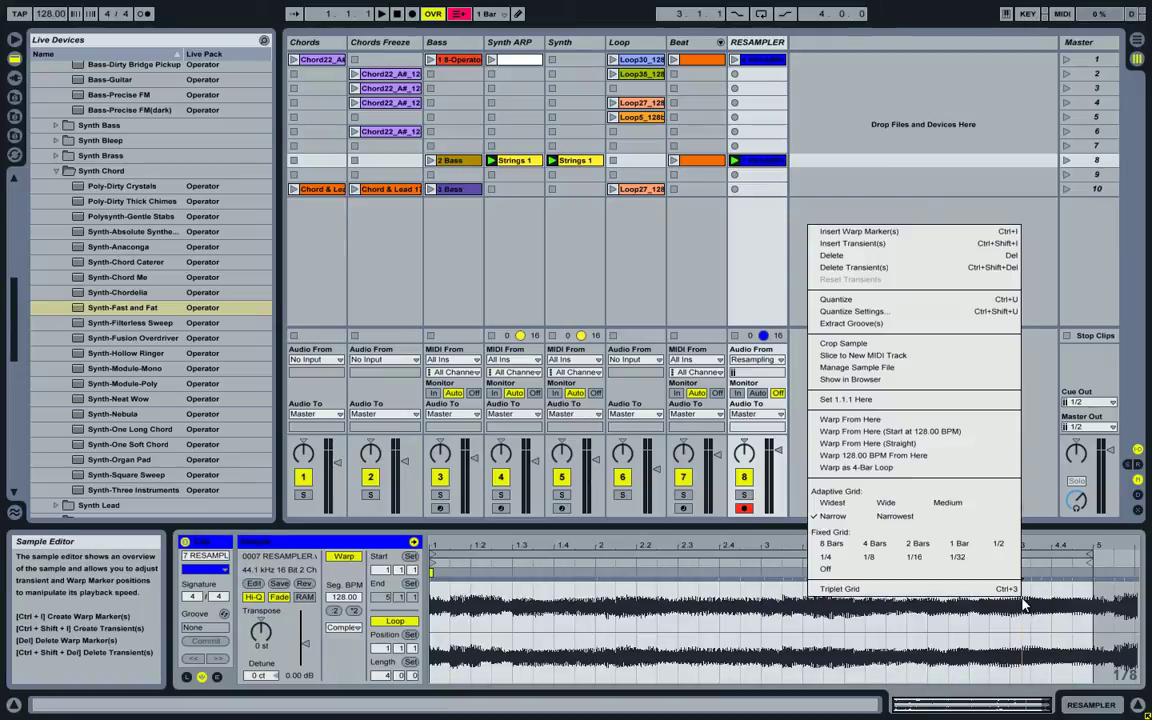
pyautogui.click(927, 343)
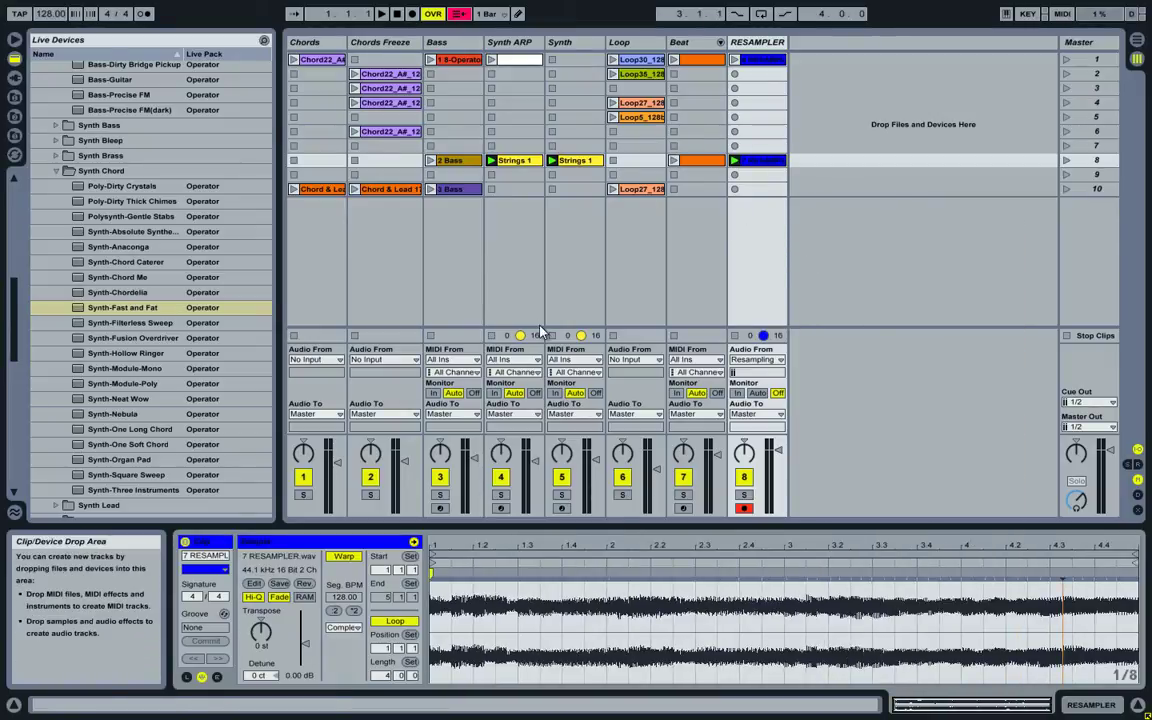
pyautogui.click(491, 336)
# Stop Strings 1, then launch the resampled clip, scene-8 2 Bass, the Beat clip and Loop35.
pyautogui.click(552, 336)
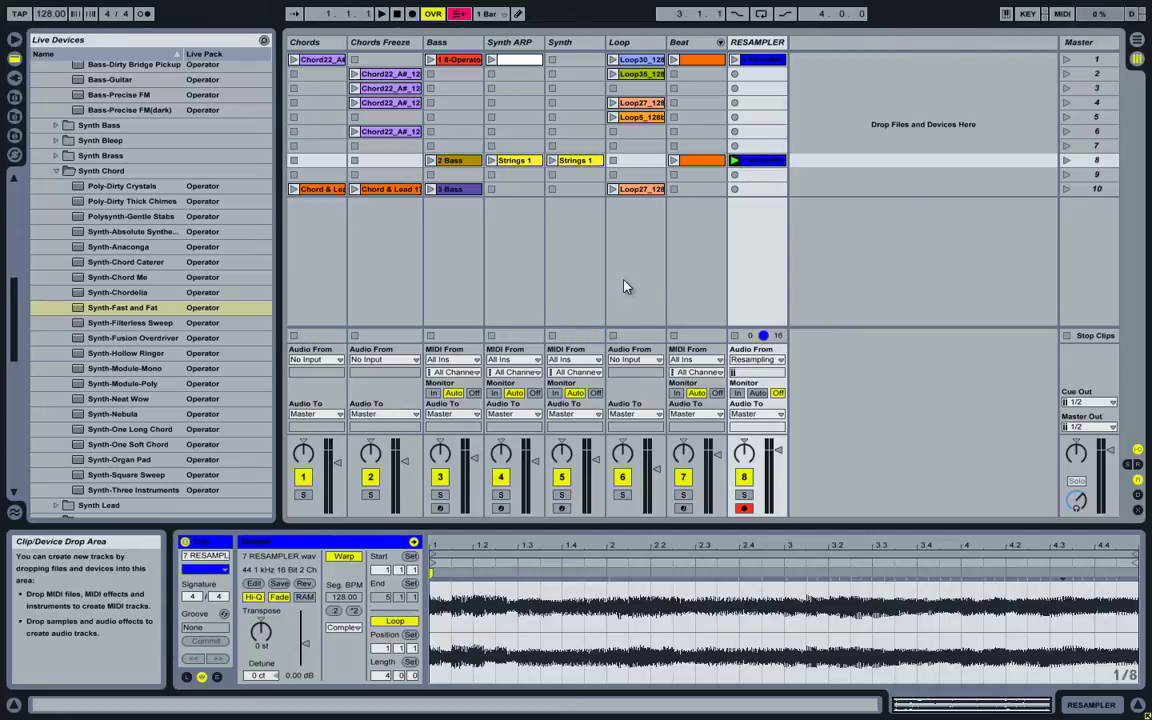
pyautogui.click(735, 161)
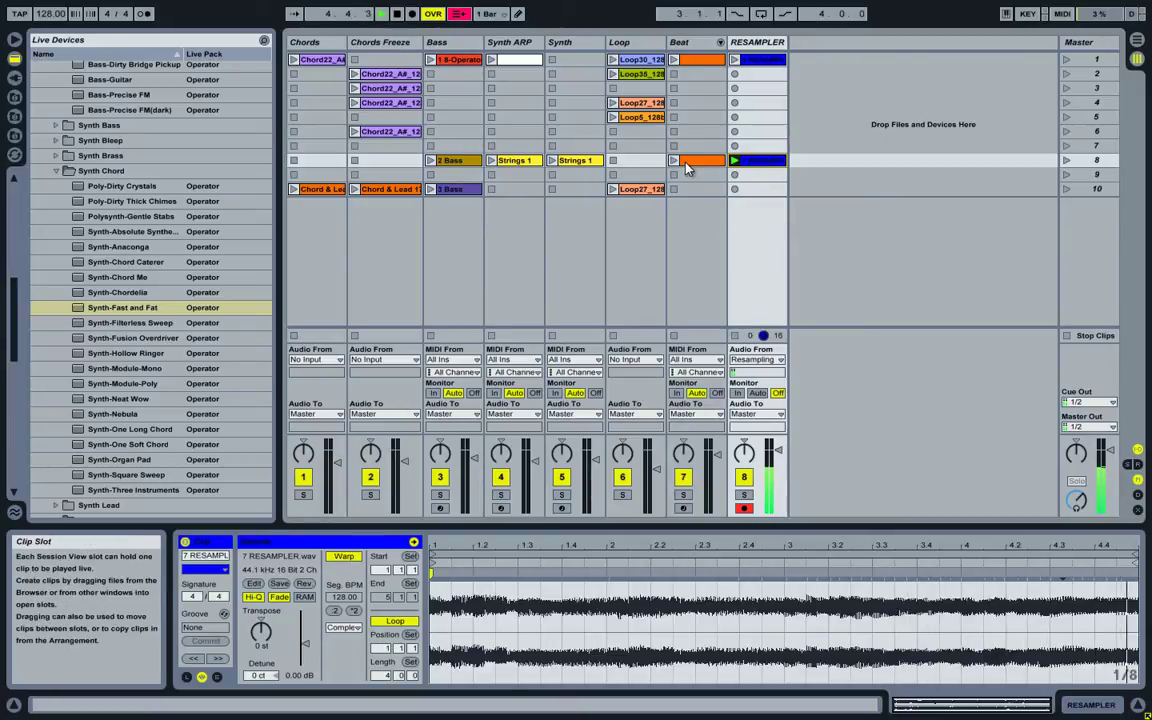
pyautogui.click(433, 162)
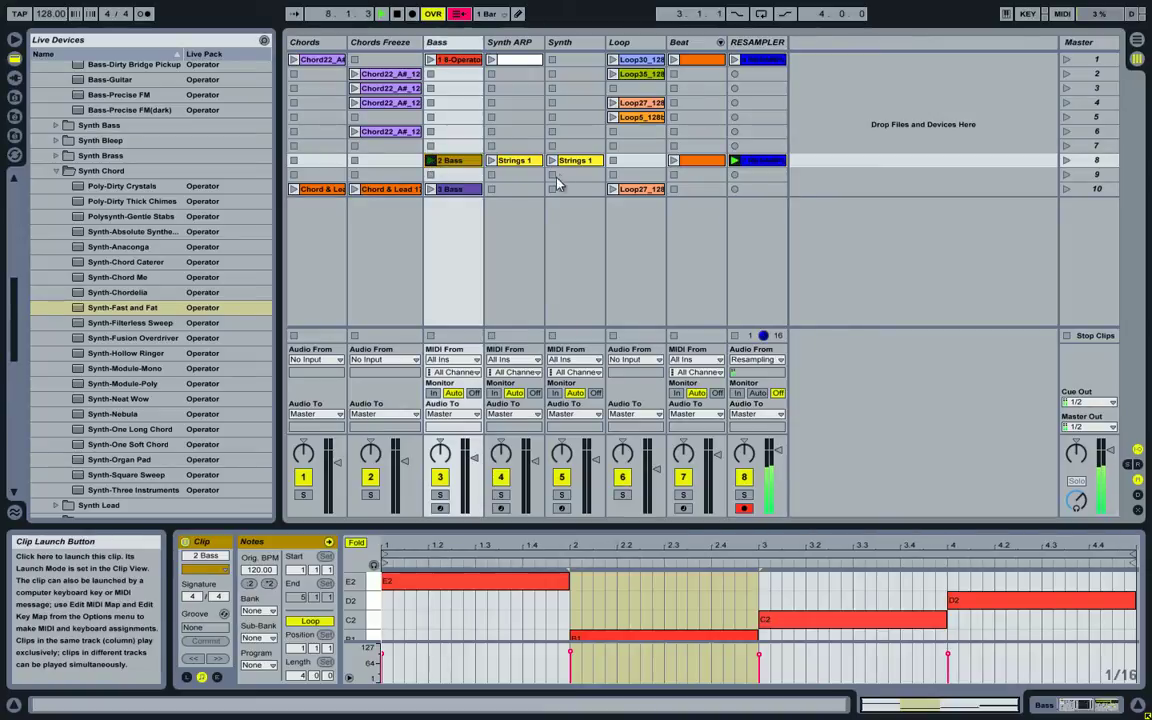
pyautogui.click(674, 160)
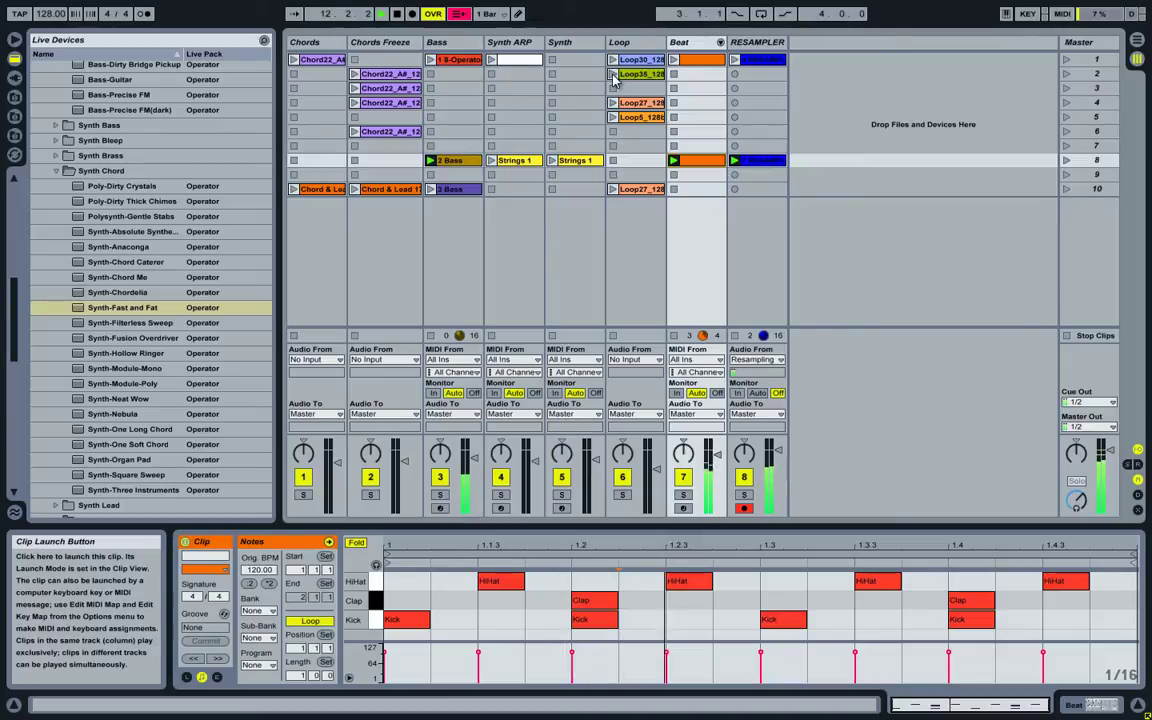
pyautogui.click(613, 75)
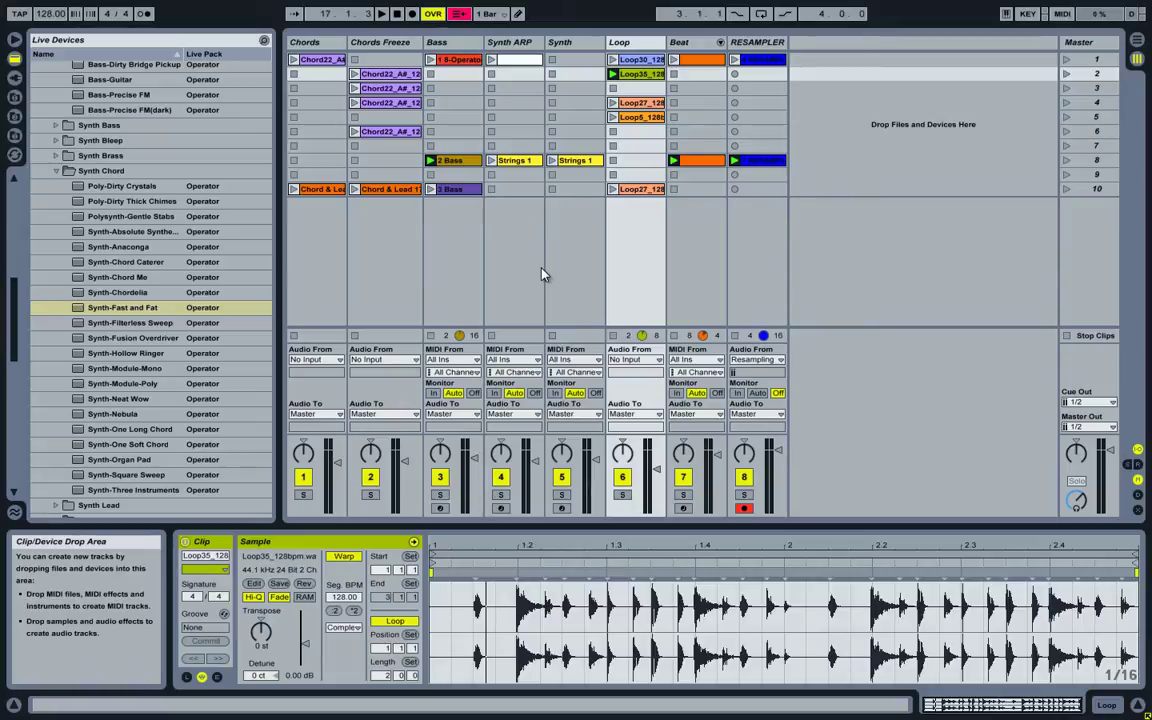
# Show the Strings 1 MIDI notes in a taller Detail View and stop all playback.
pyautogui.click(580, 160)
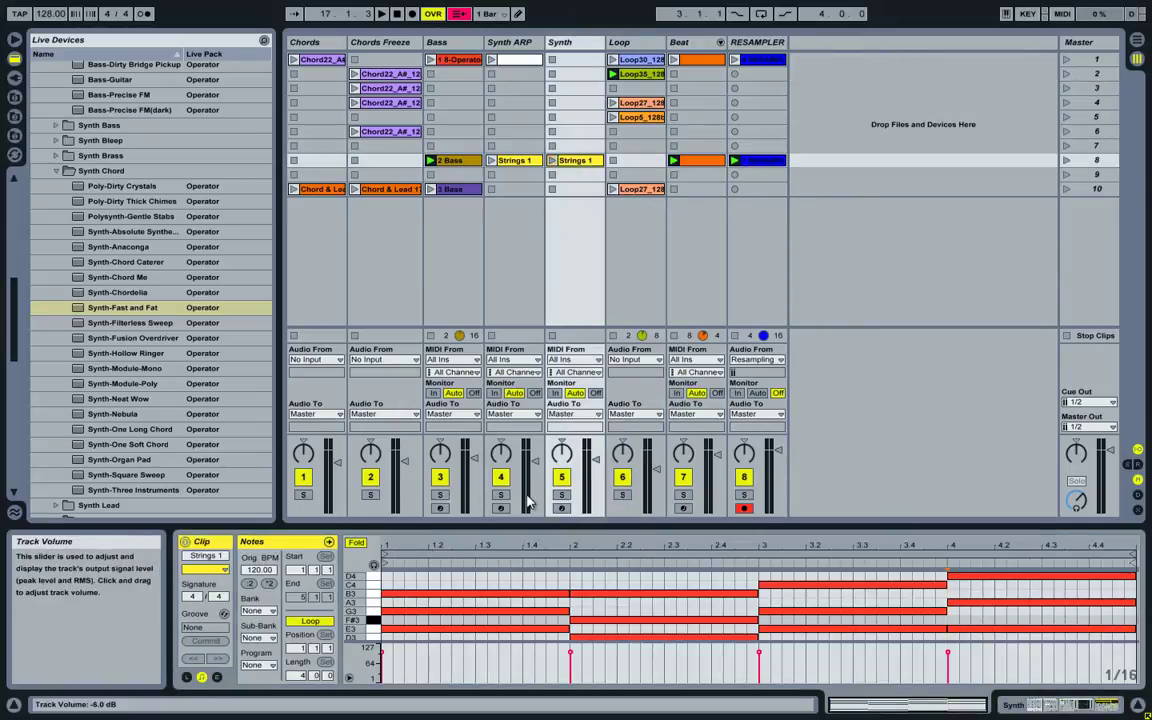
pyautogui.moveTo(522, 527); pyautogui.dragTo(518, 441)
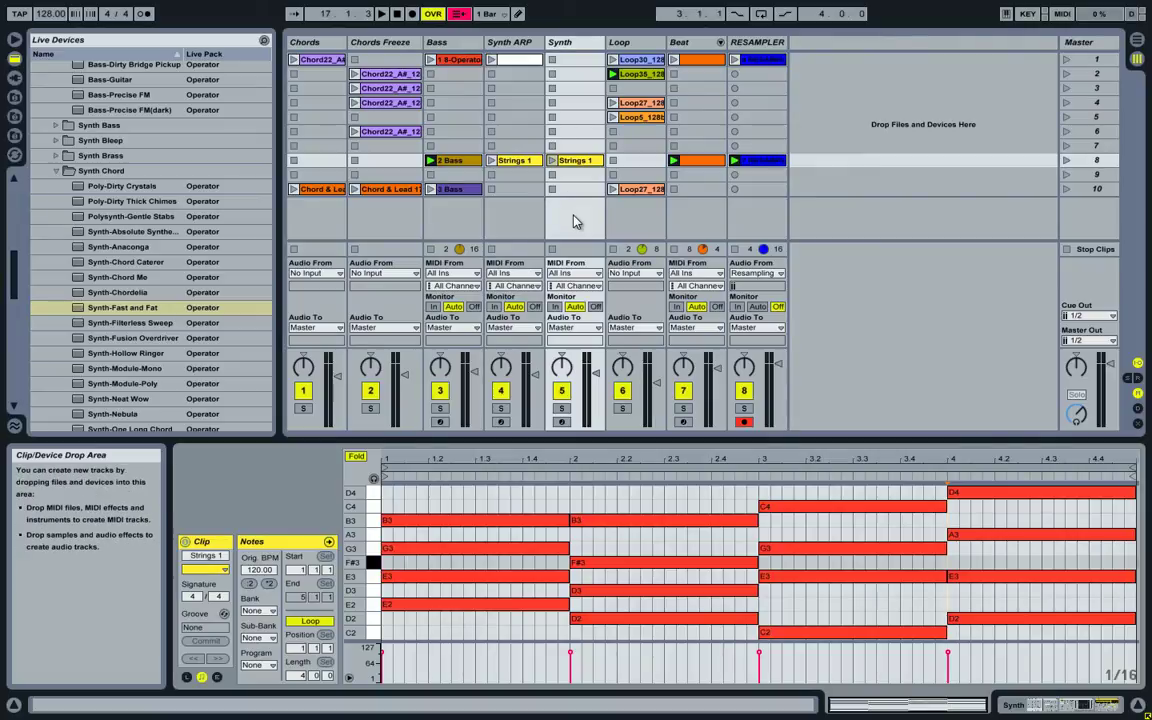
pyautogui.press('space')
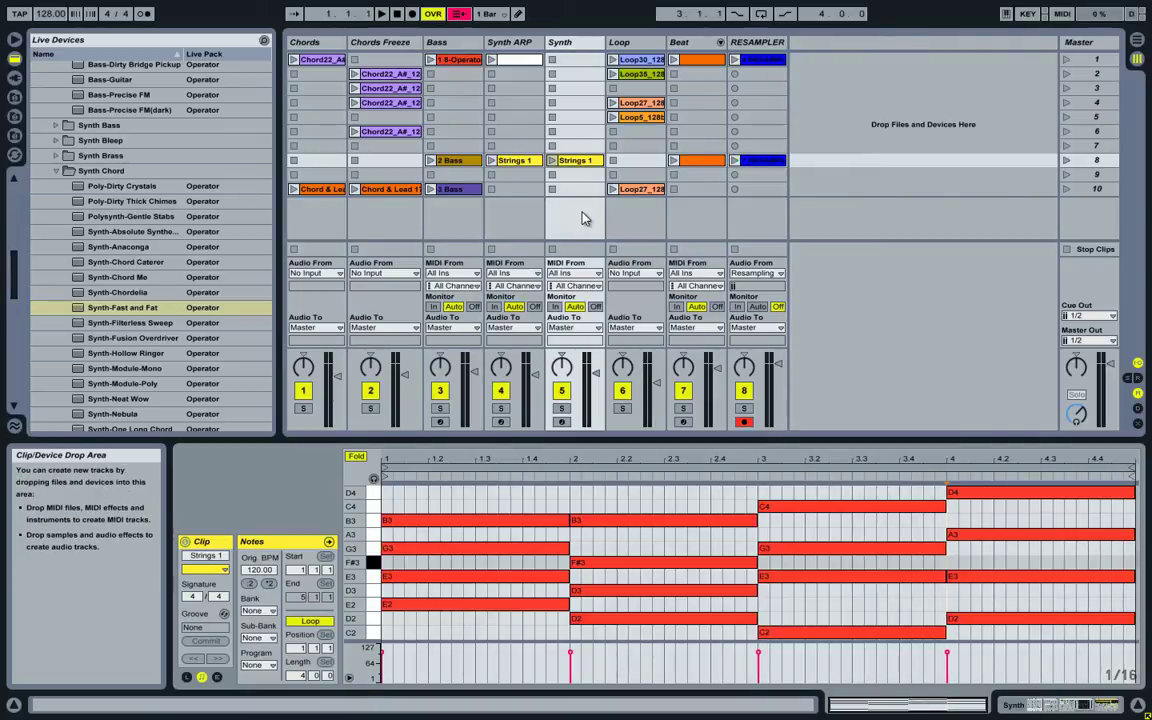
# Solo the Chords track, switch off its Beat Repeat, and launch the scene-10 Chord & Lead clip.
pyautogui.click(327, 191)
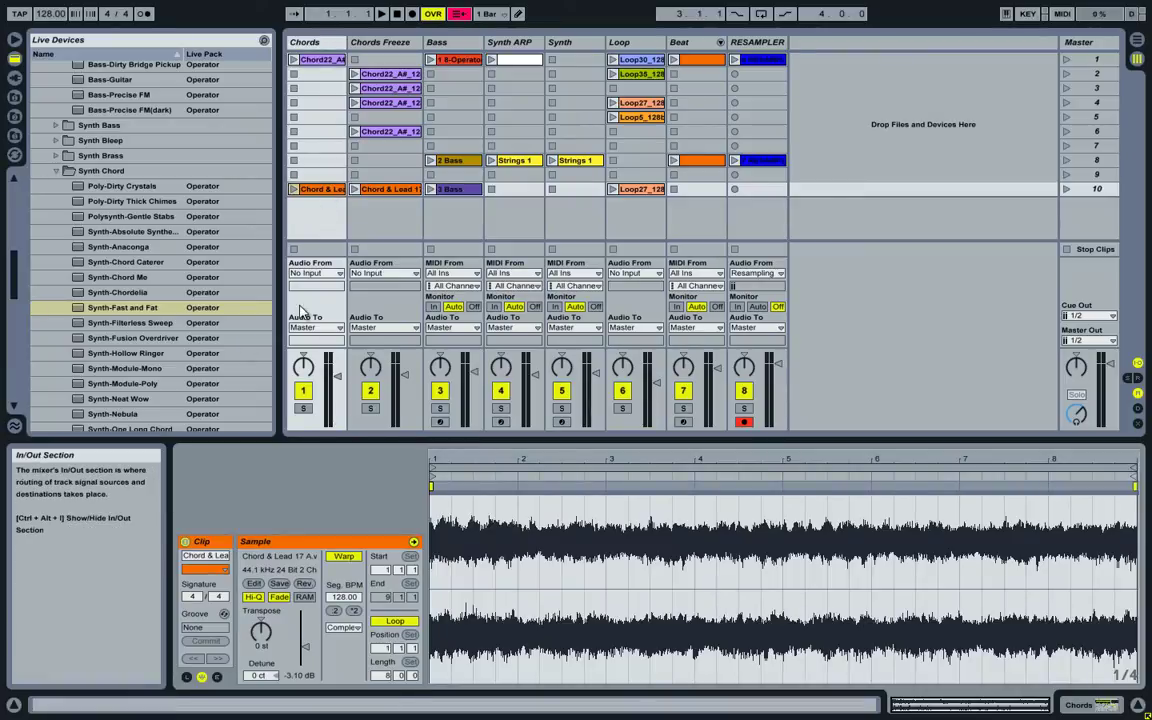
pyautogui.click(303, 408)
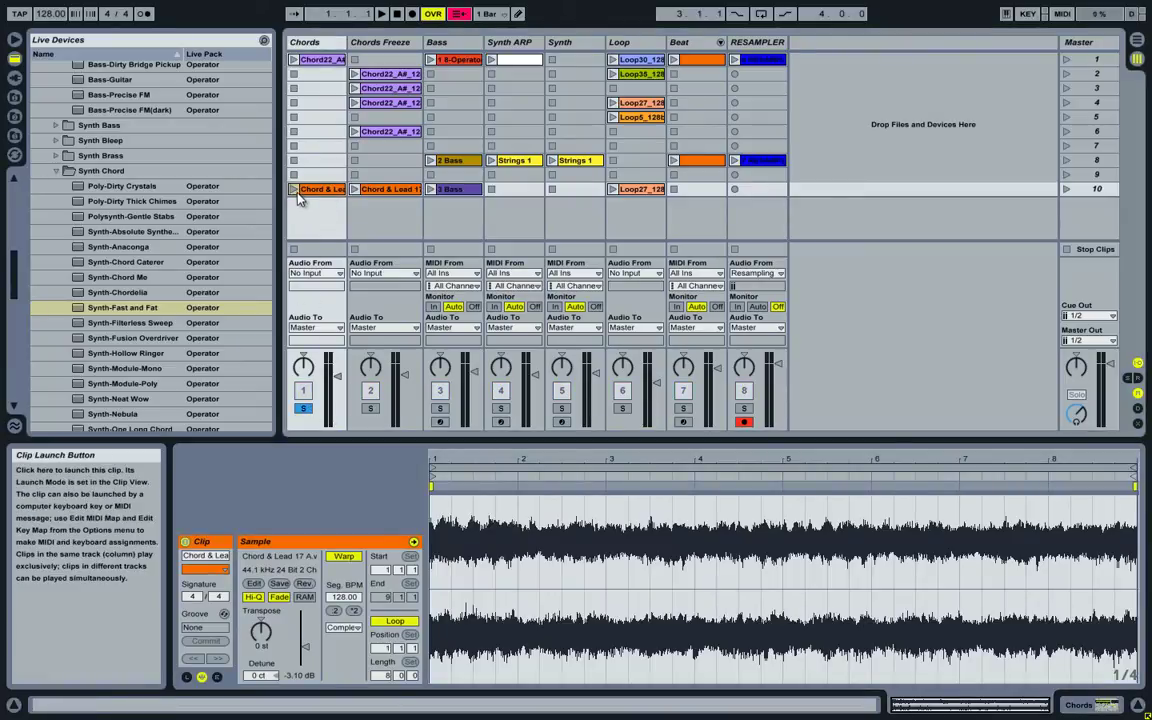
pyautogui.click(312, 42)
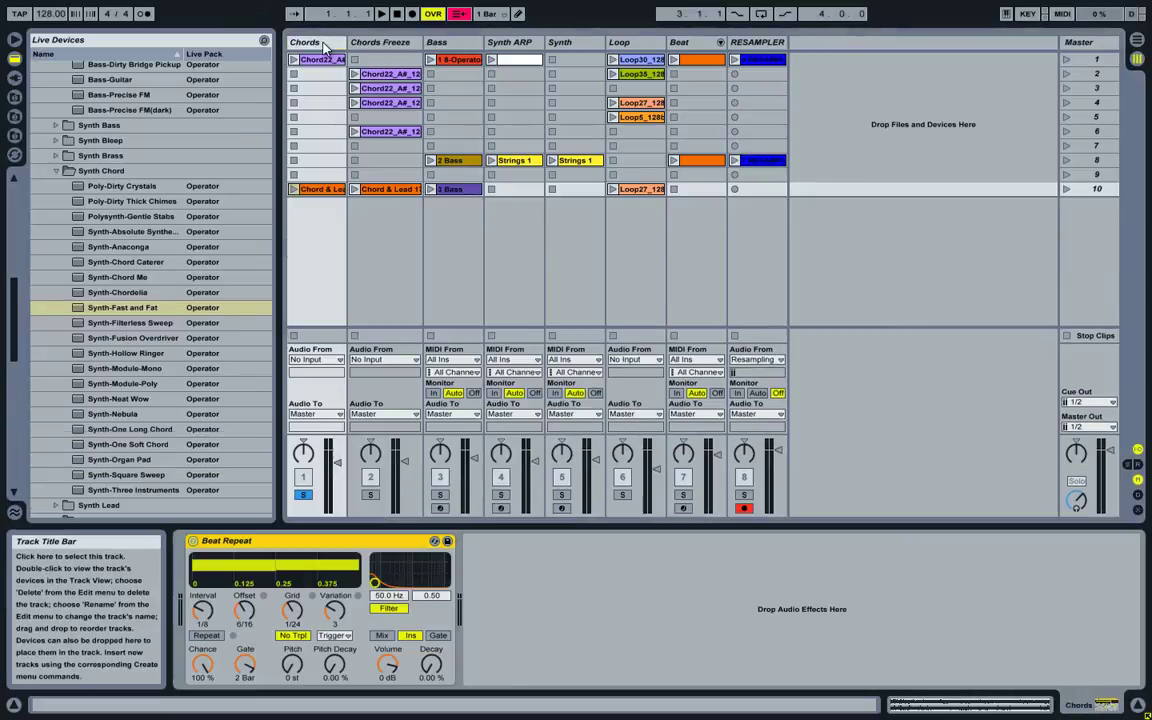
pyautogui.click(194, 542)
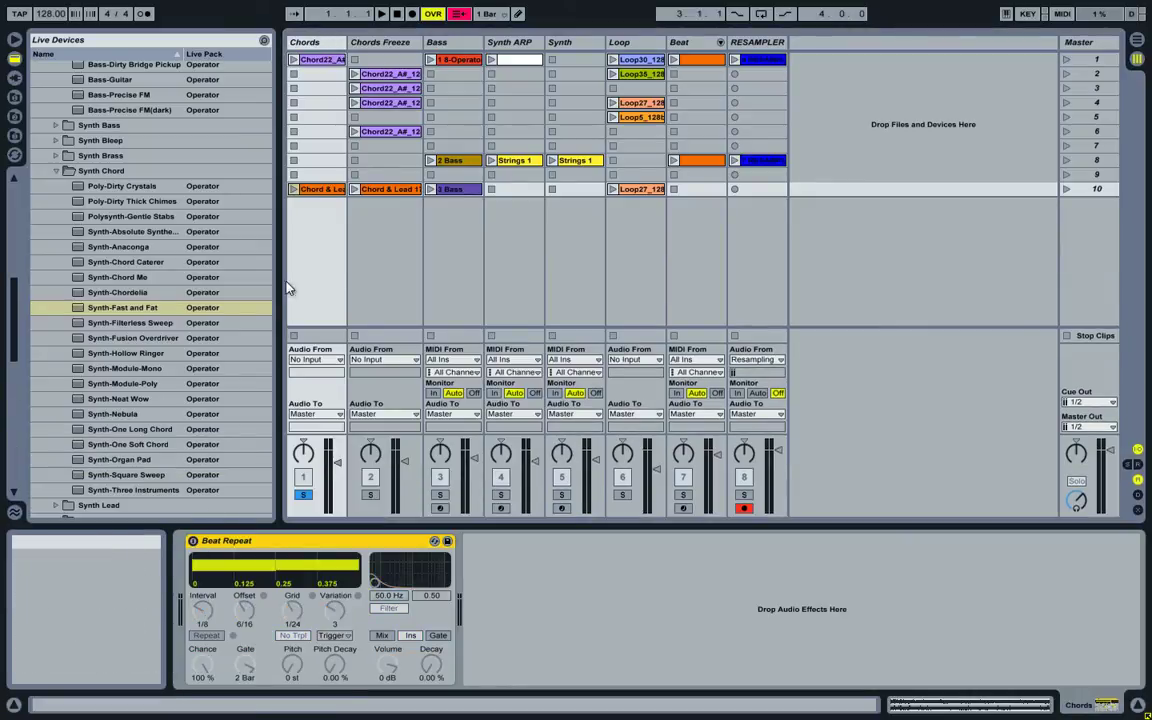
pyautogui.click(294, 189)
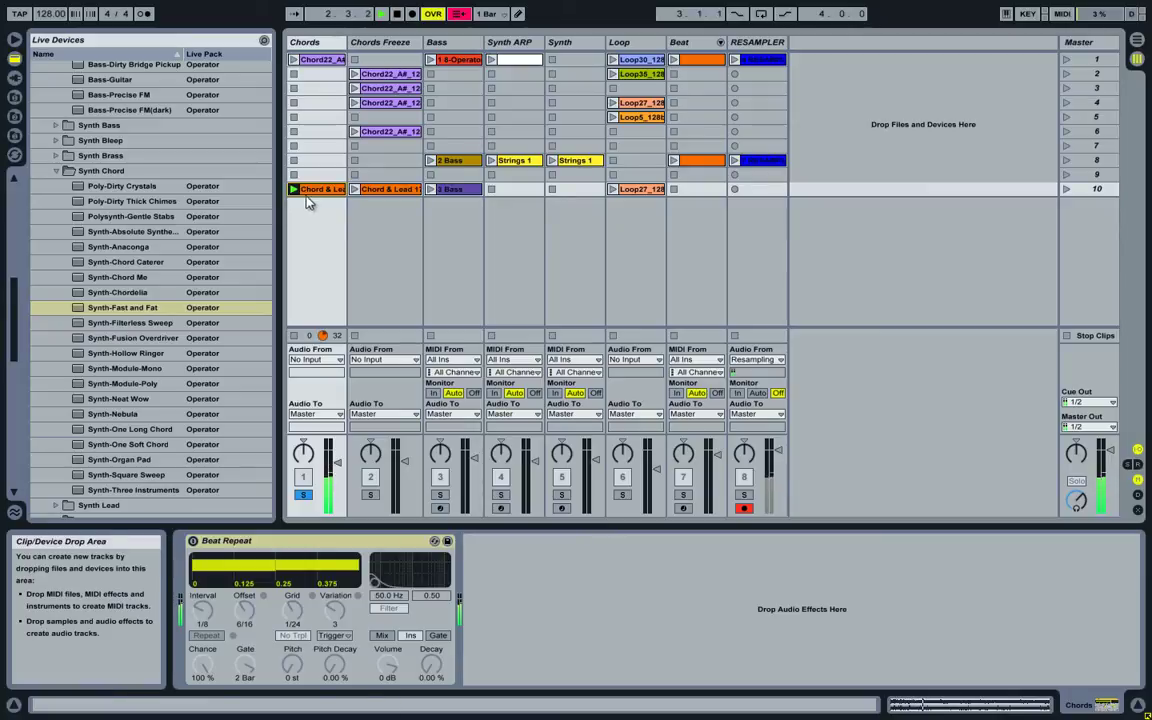
pyautogui.click(308, 191)
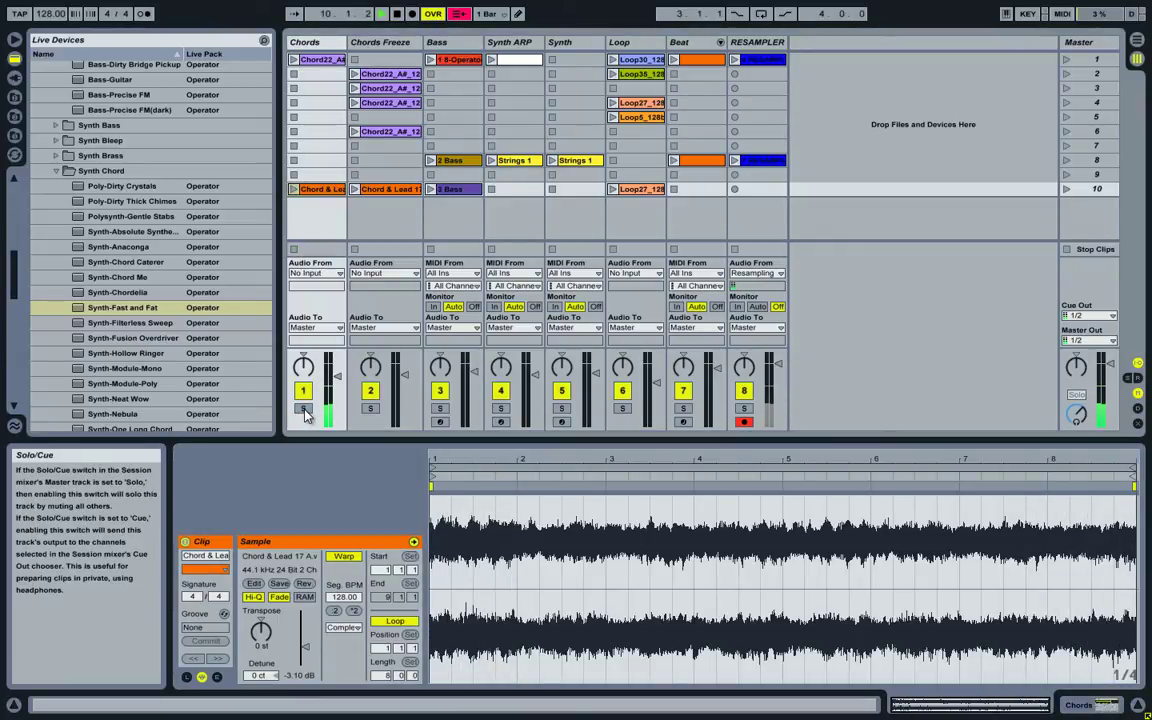
# Solo the Chords Freeze track instead and launch its frozen Chord & Lead clip.
pyautogui.click(370, 409)
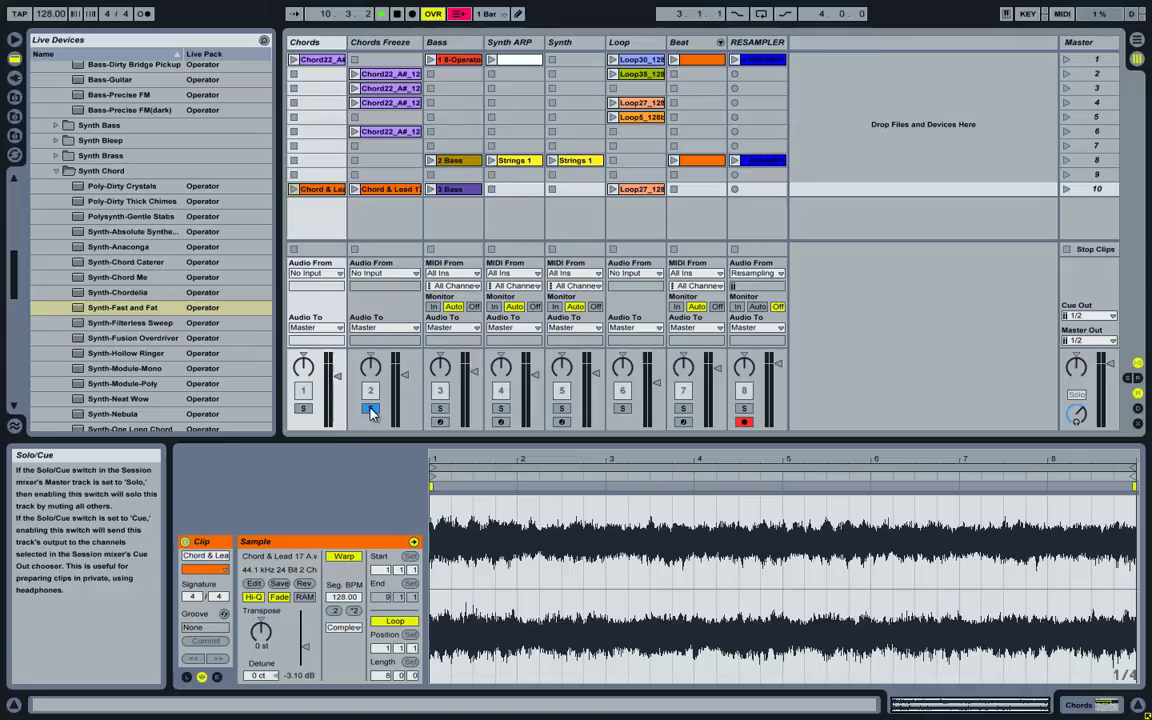
pyautogui.click(375, 189)
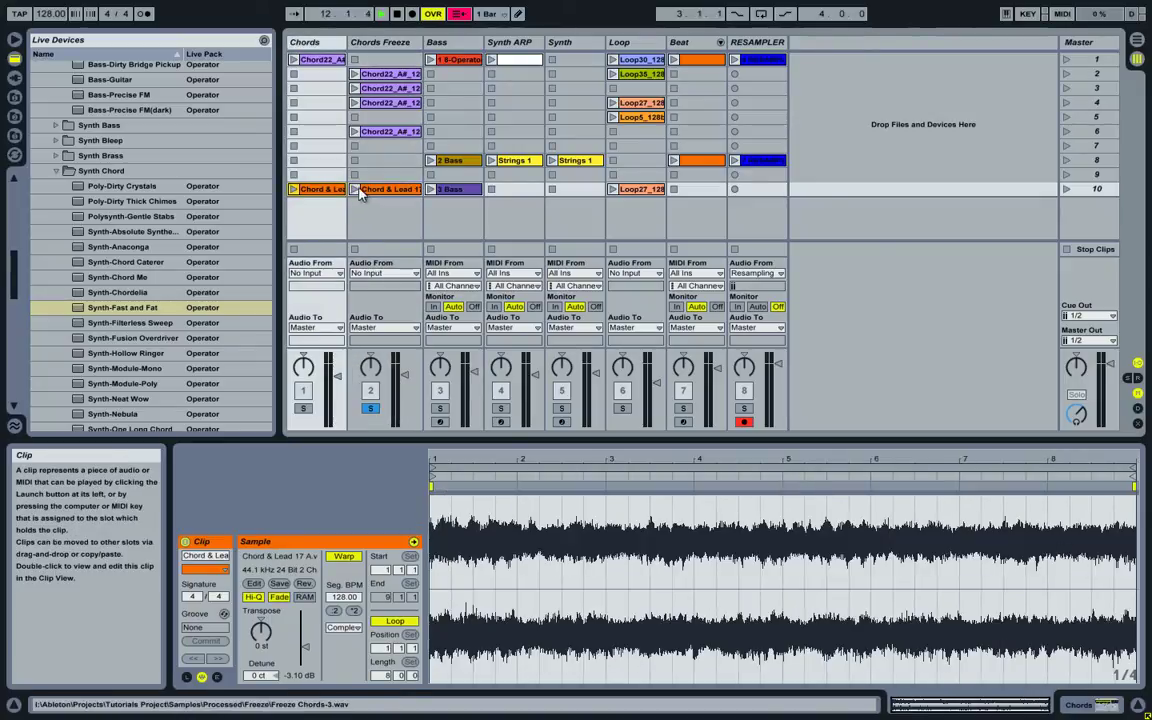
pyautogui.click(372, 190)
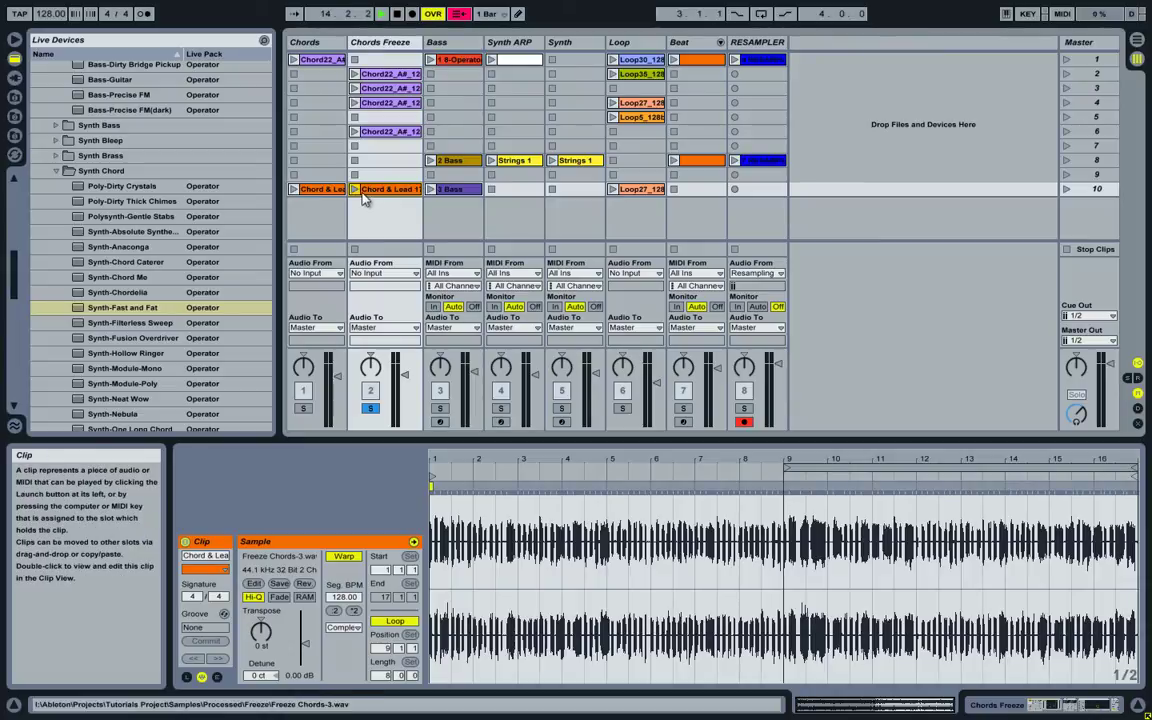
# Select EQ Oxygen on Chords Freeze and enter MIDI Map Mode to show its CC 5, 91, 93 mappings.
pyautogui.doubleClick(380, 42)
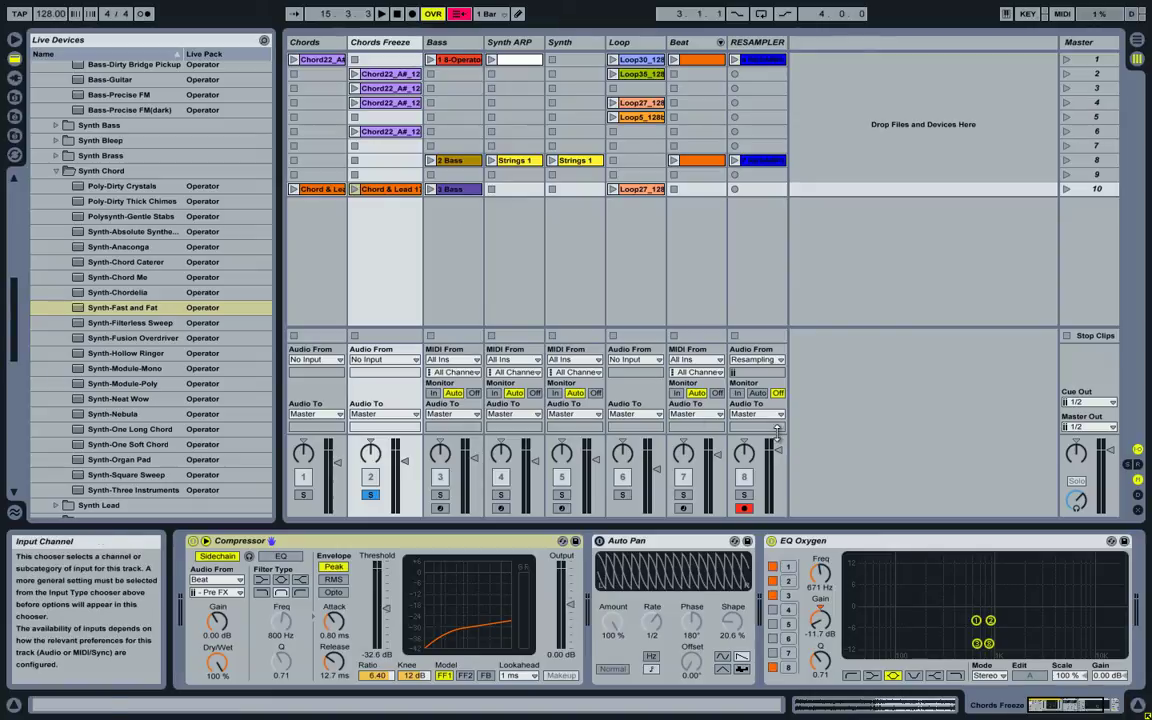
pyautogui.click(835, 542)
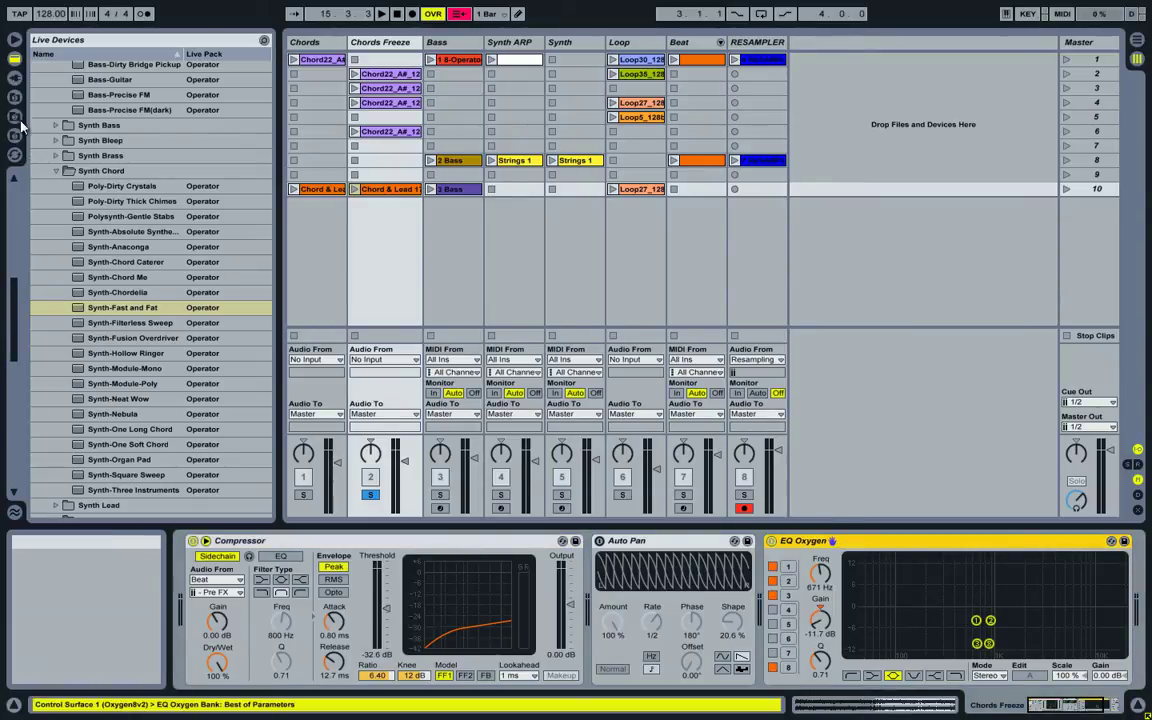
pyautogui.click(13, 60)
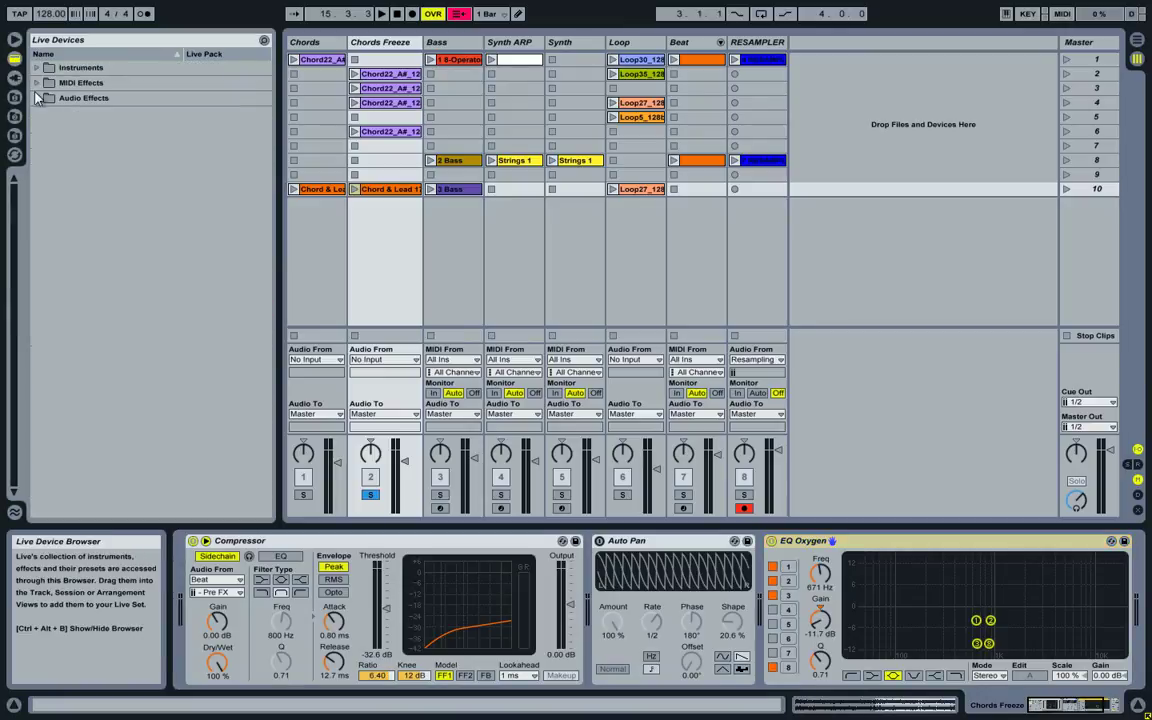
pyautogui.click(35, 97)
pyautogui.click(83, 267)
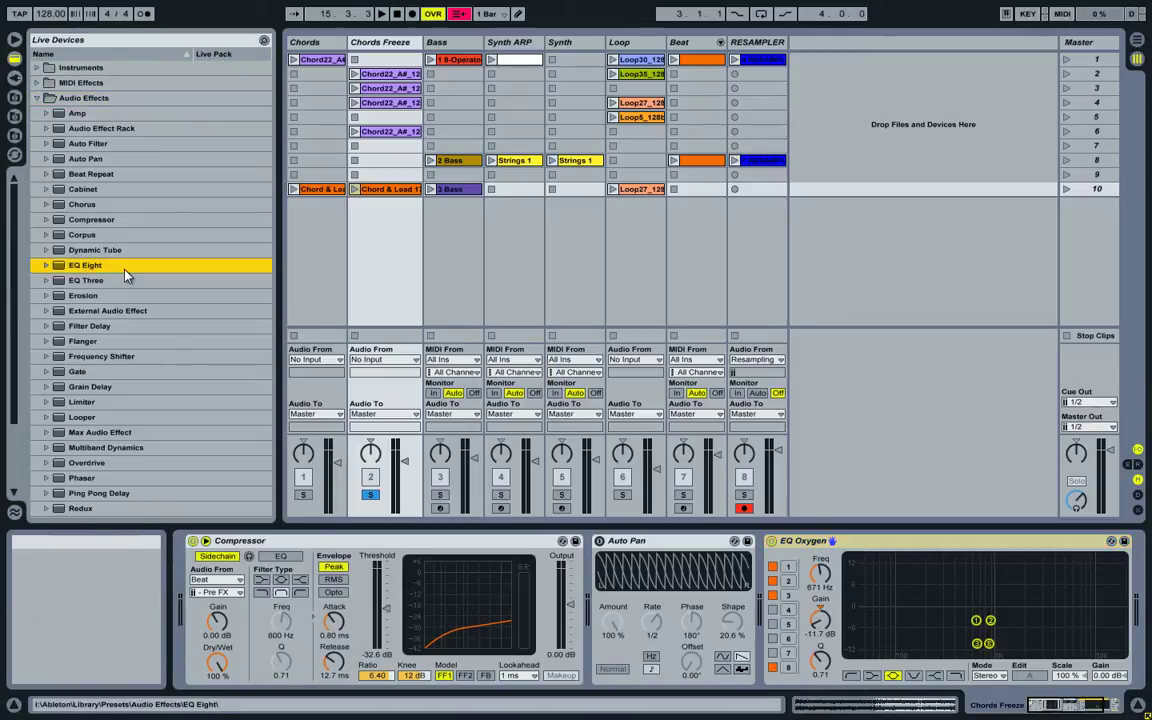
pyautogui.click(855, 546)
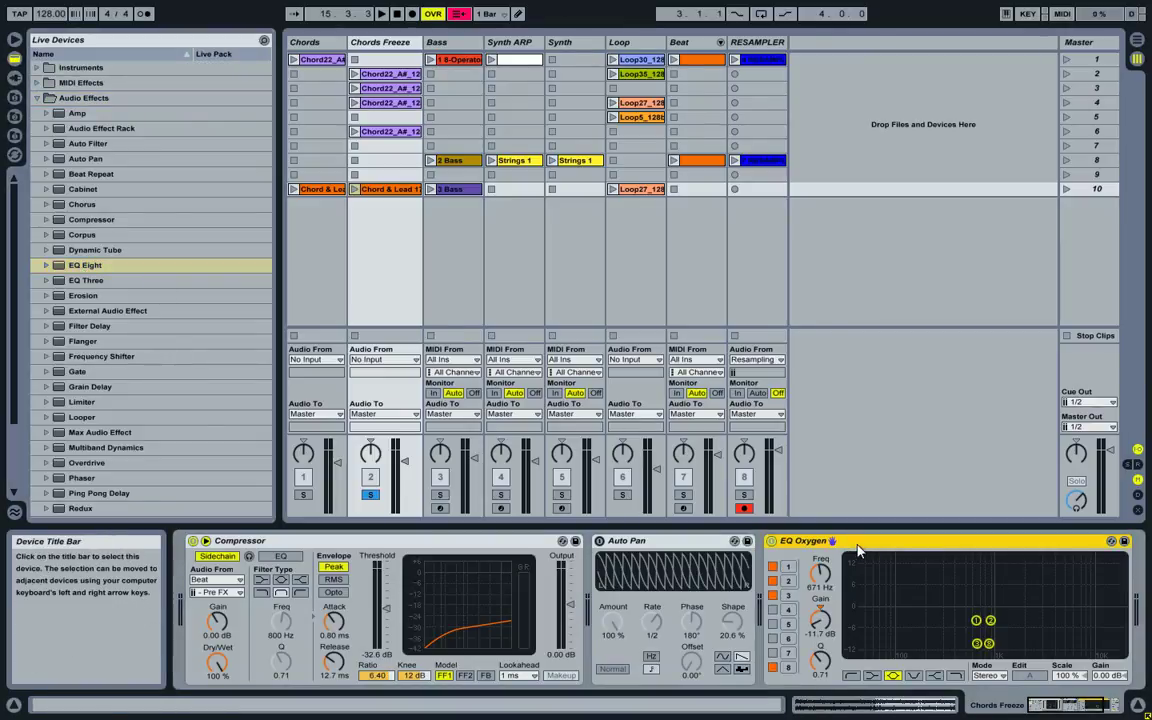
pyautogui.click(1062, 13)
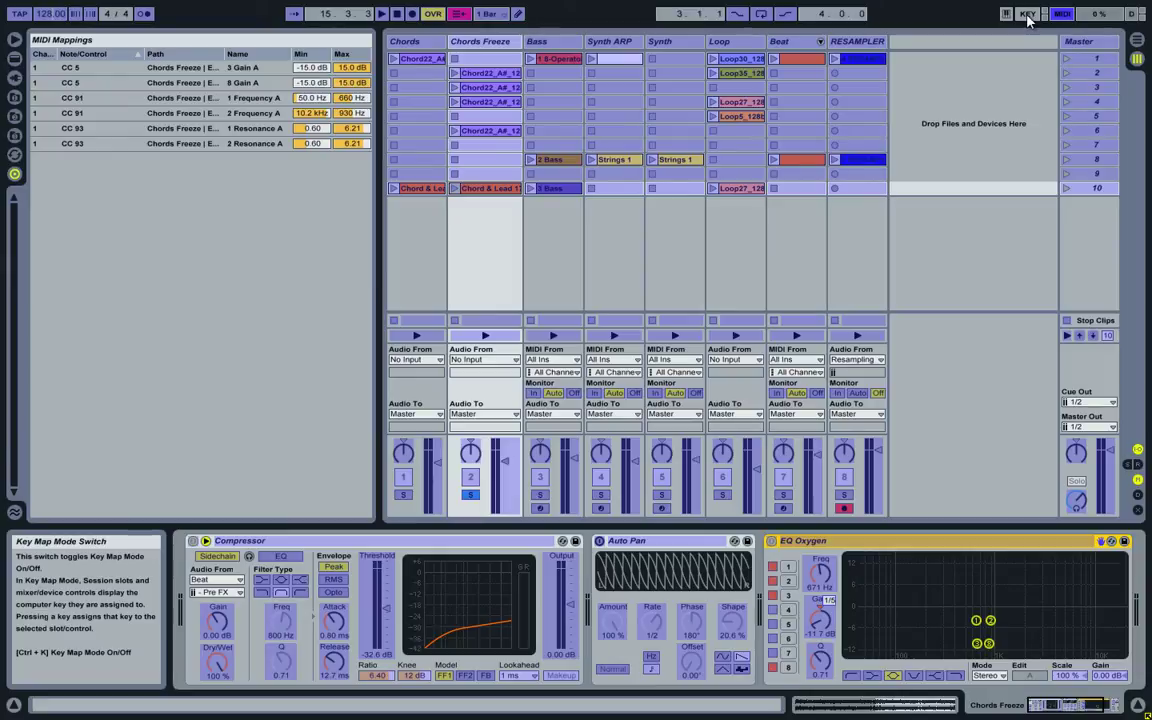
# Leave MIDI Map Mode and start playback while sweeping the mapped EQ Oxygen bands.
pyautogui.hotkey('ctrl', 'm')
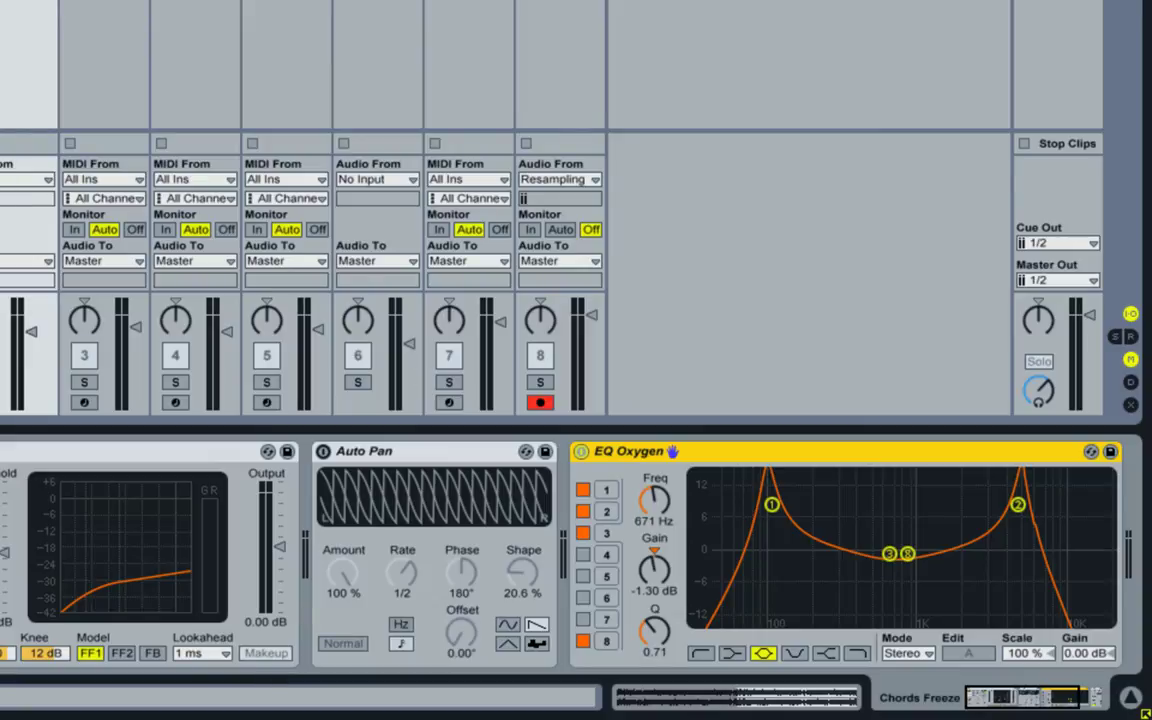
pyautogui.press('space')
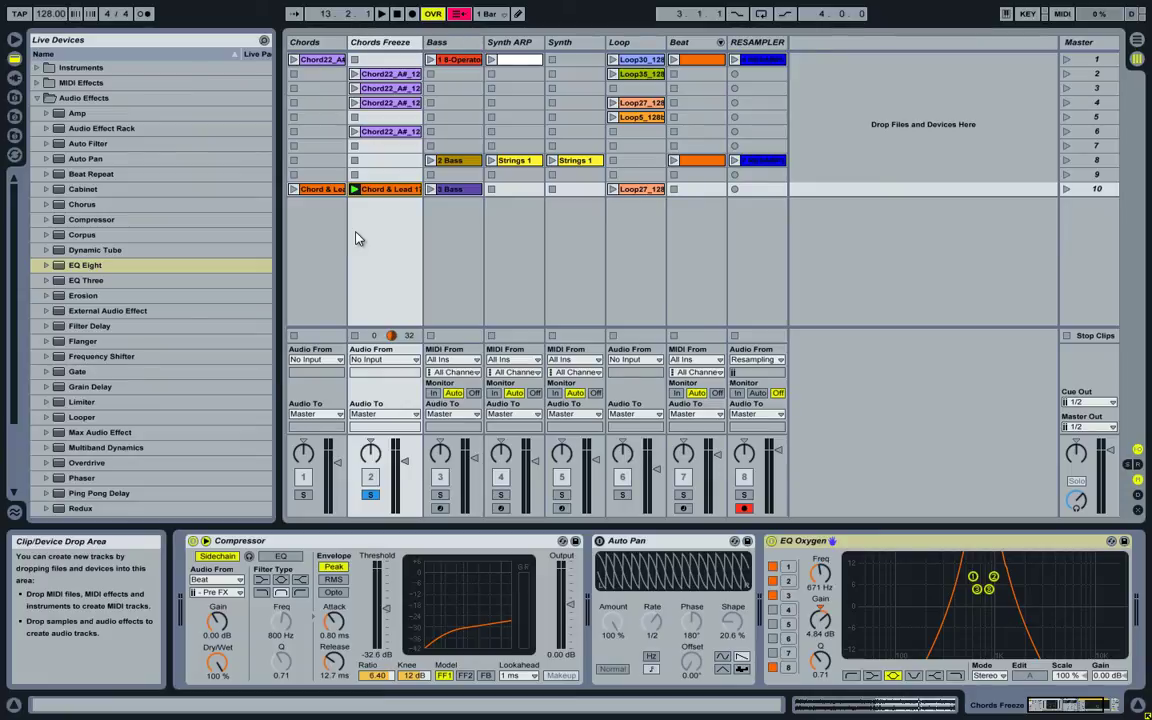
# Select the Chords and Chords Freeze Chord & Lead clips, enlarge the clip grid, then go to Arrangement View.
pyautogui.click(321, 191)
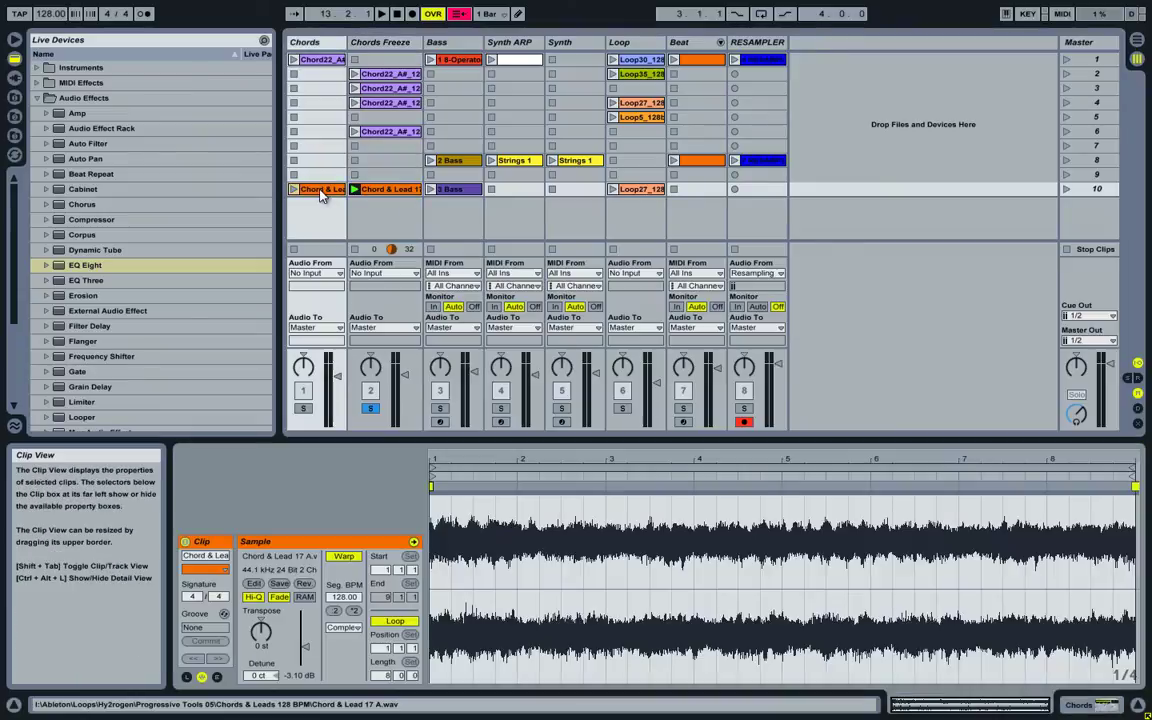
pyautogui.click(373, 190)
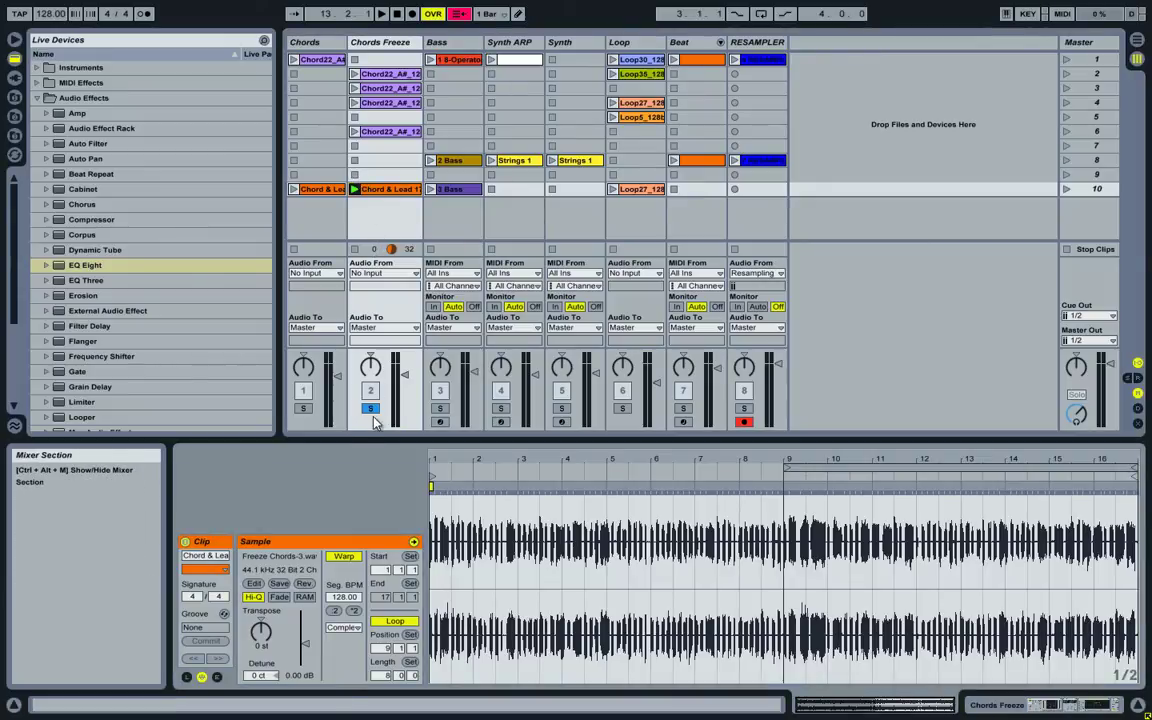
pyautogui.moveTo(367, 437); pyautogui.dragTo(367, 509)
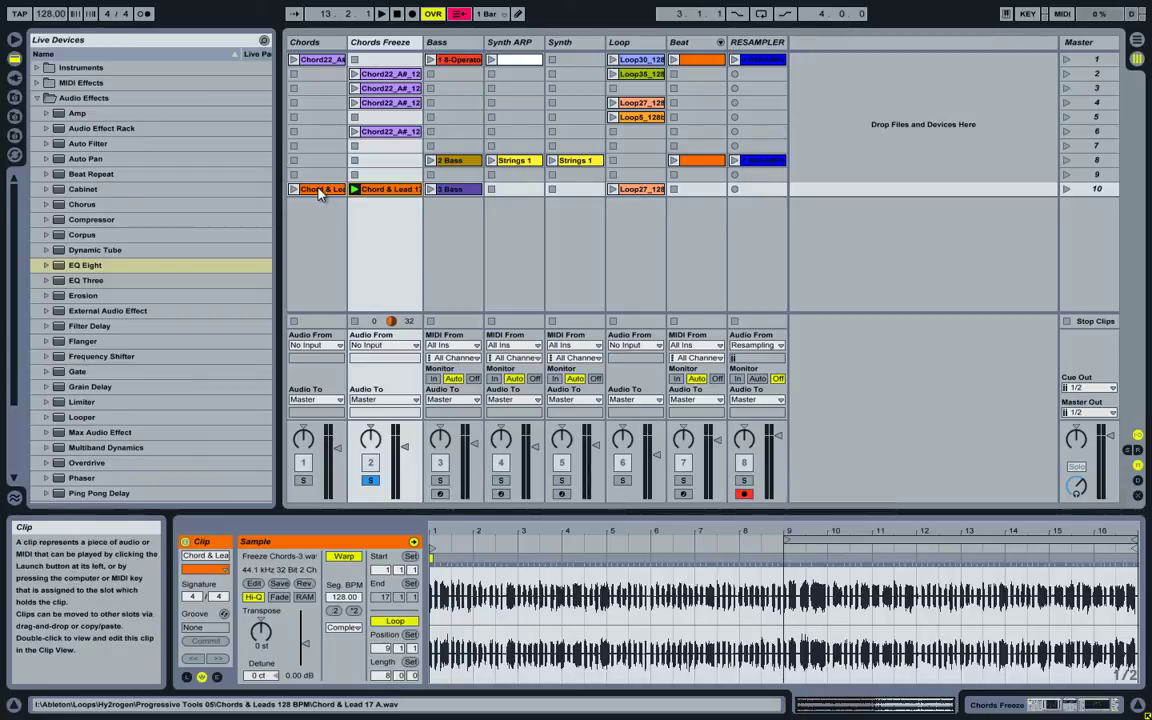
pyautogui.press('Tab')
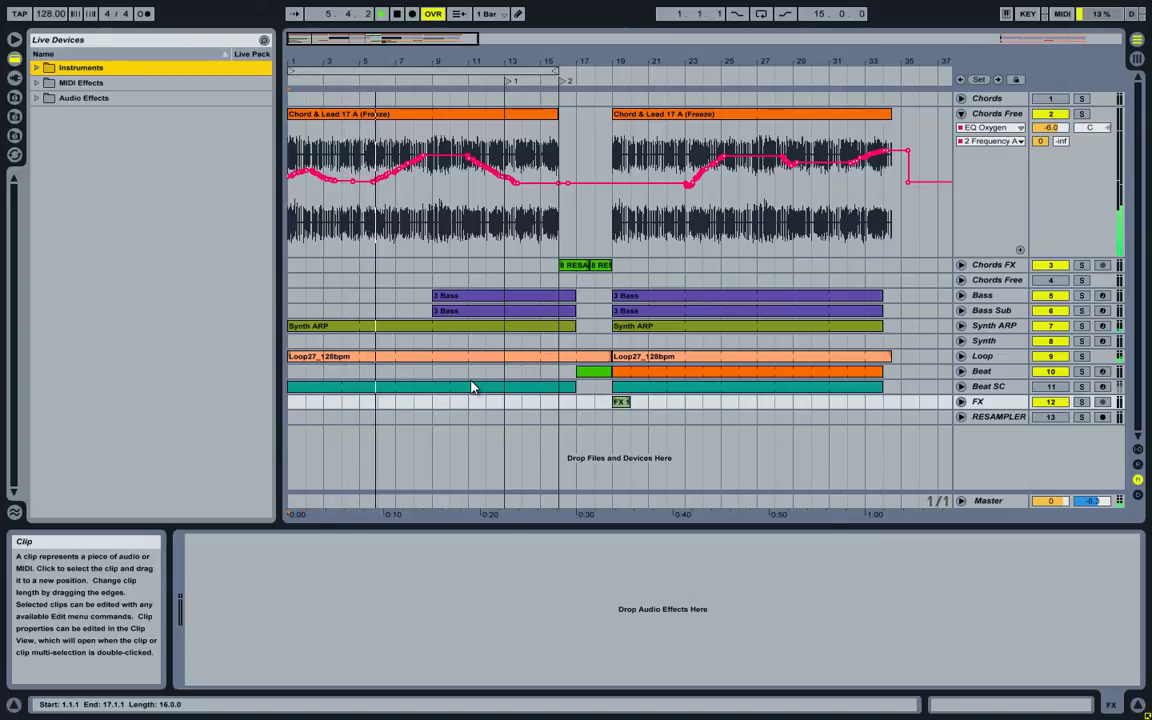
# Select the Chords Freeze track header in the arrangement and focus its EQ Oxygen device.
pyautogui.click(995, 116)
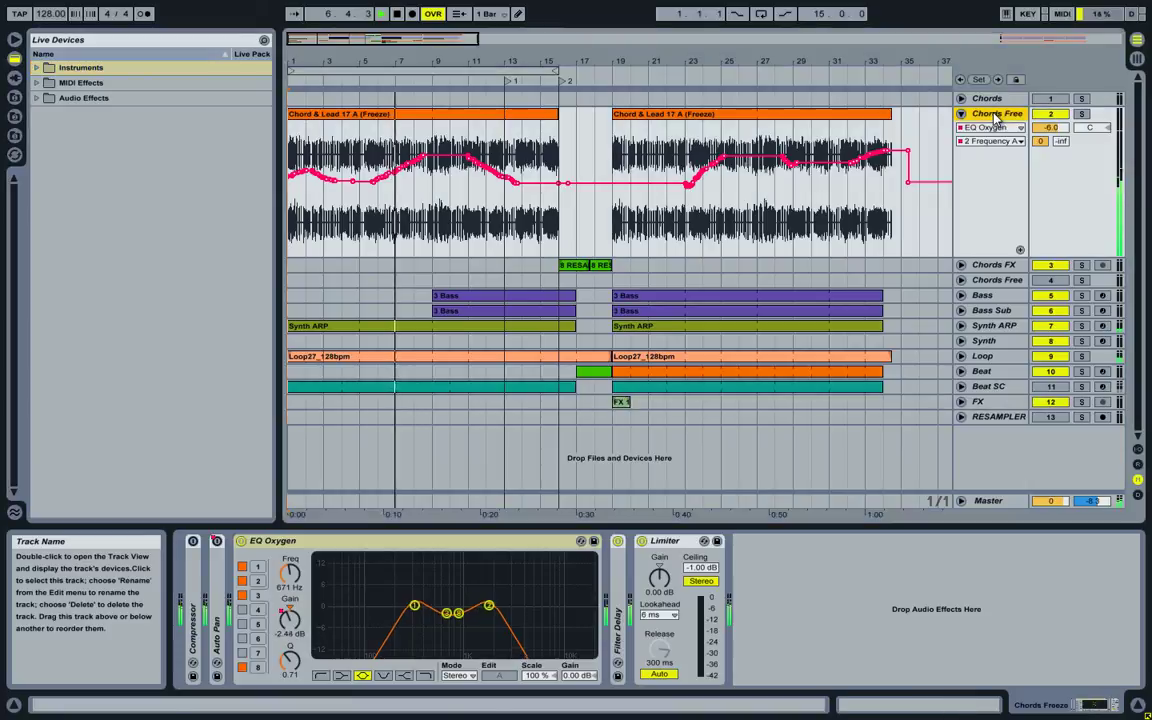
pyautogui.click(530, 541)
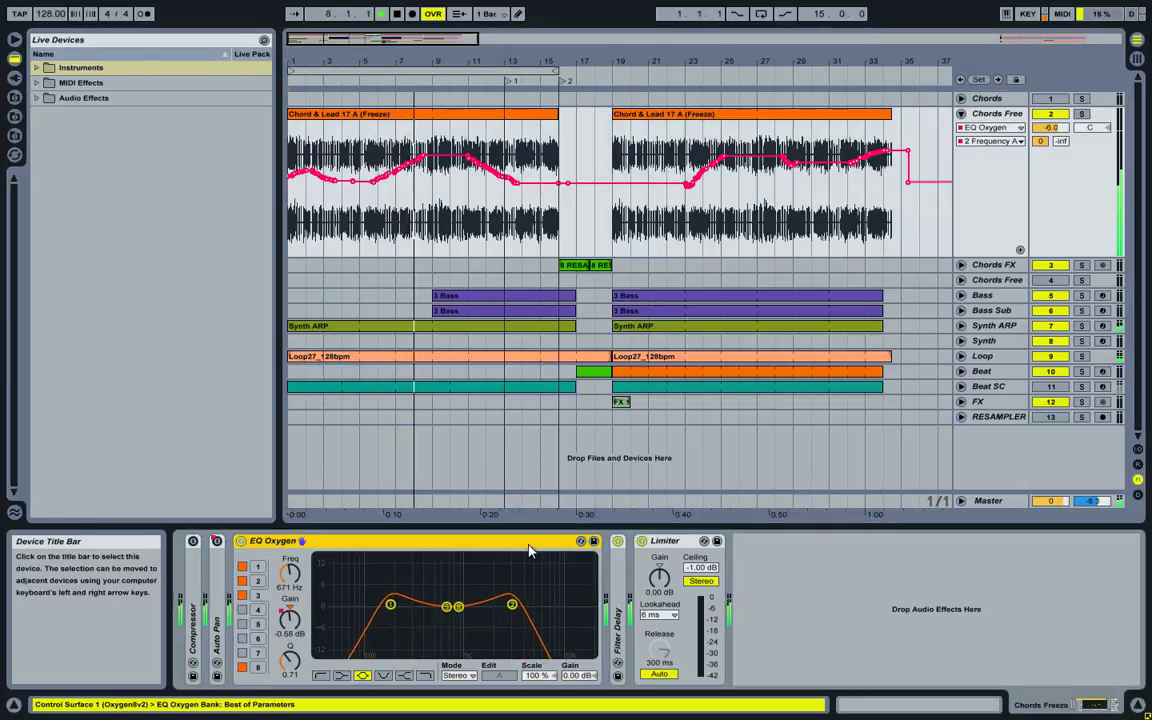